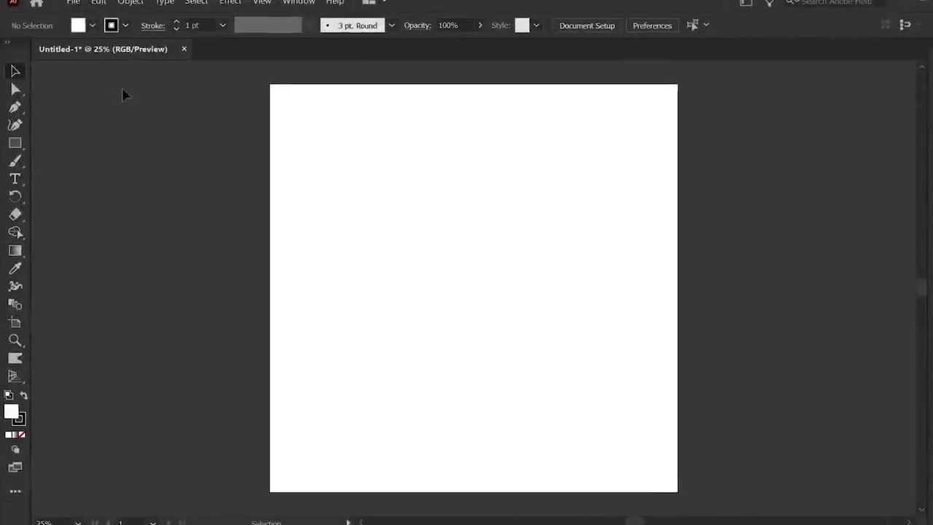
- Draw a 1500 pt horizontal line at 0° with the Line Segment tool
right_click(15, 143)
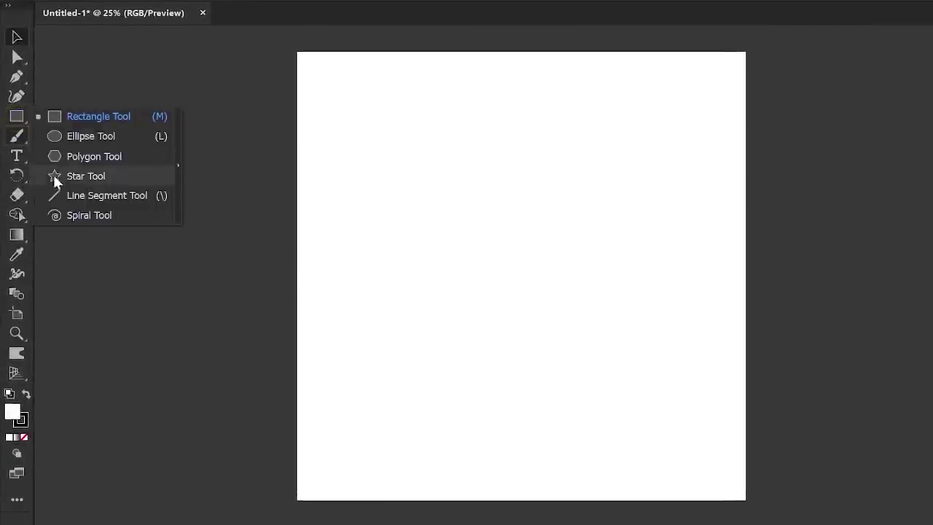
click(63, 191)
key(Tab)
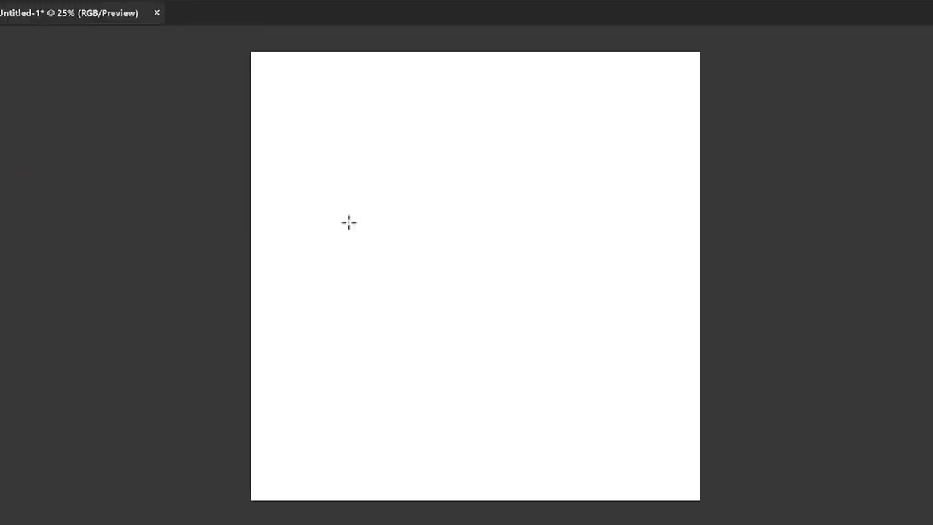
click(349, 223)
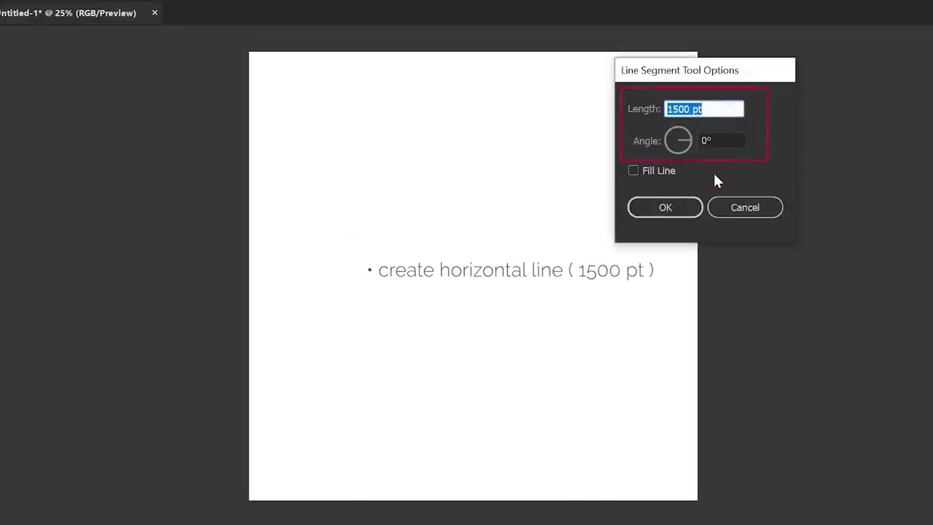
click(696, 209)
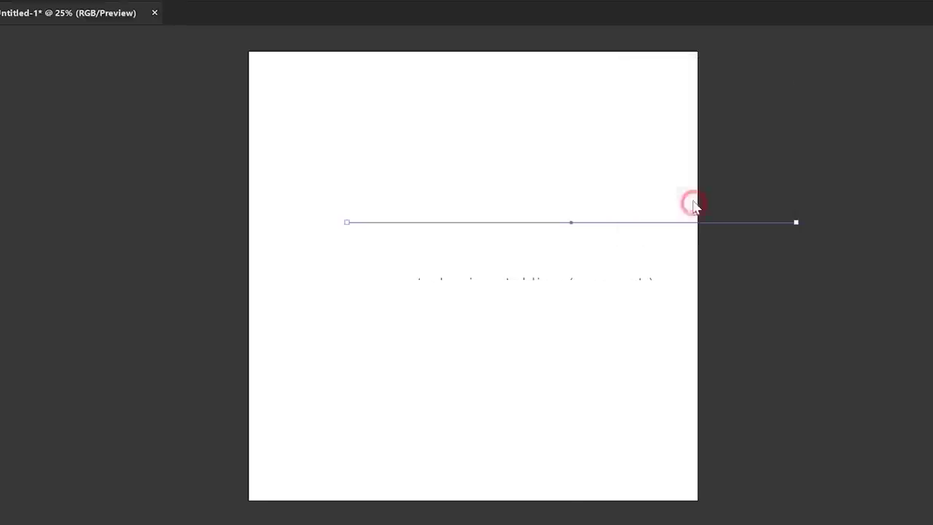
- Align the line to the artboard's top edge and give it a 10 pt stroke
click(599, 41)
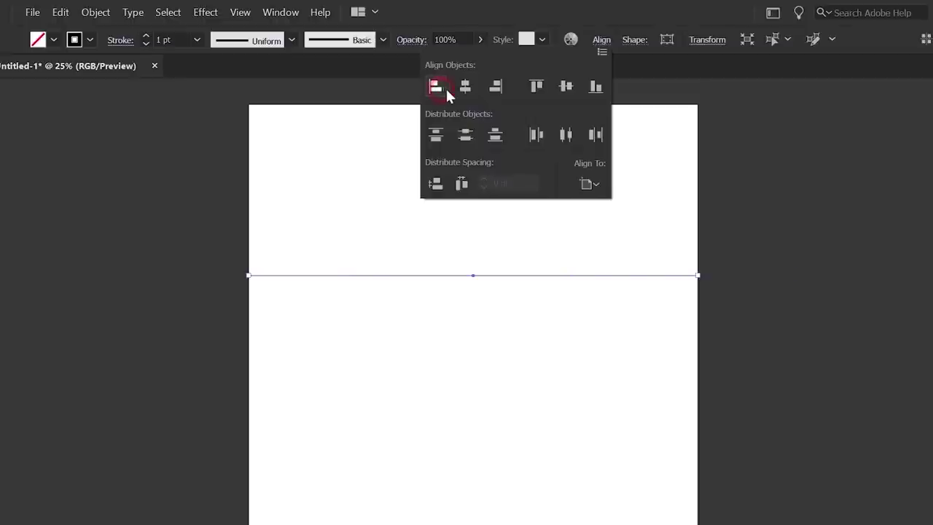
click(536, 87)
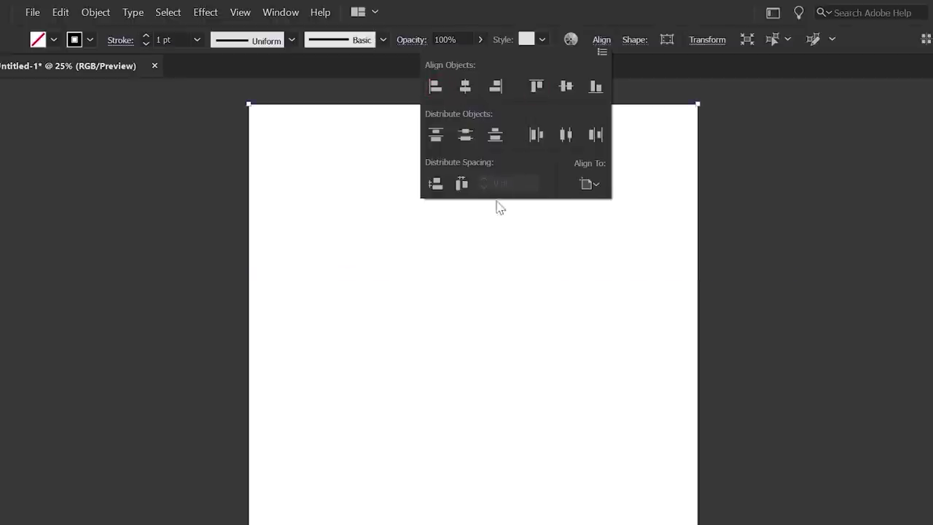
click(489, 226)
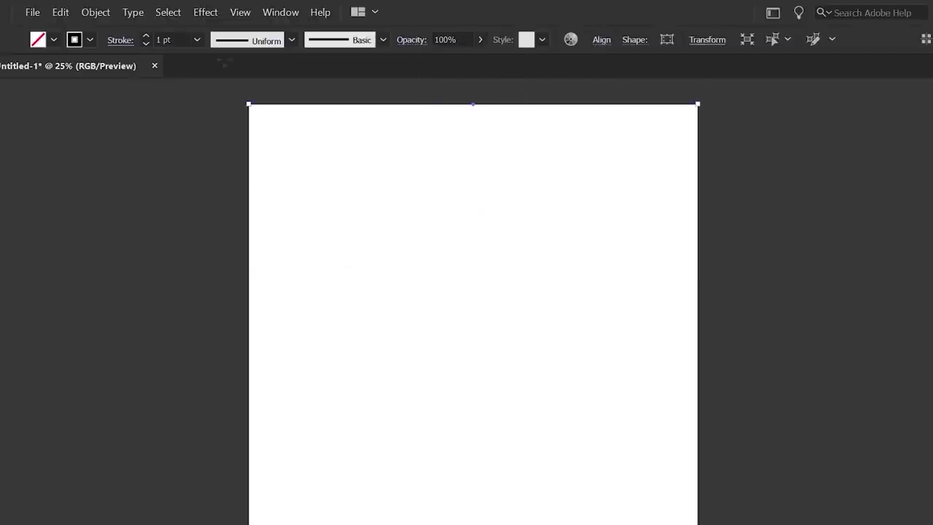
click(197, 41)
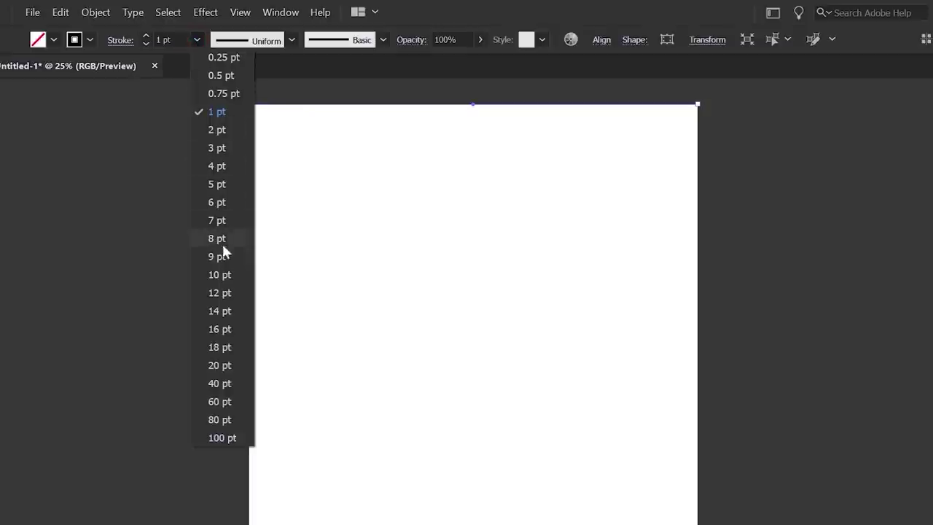
click(219, 275)
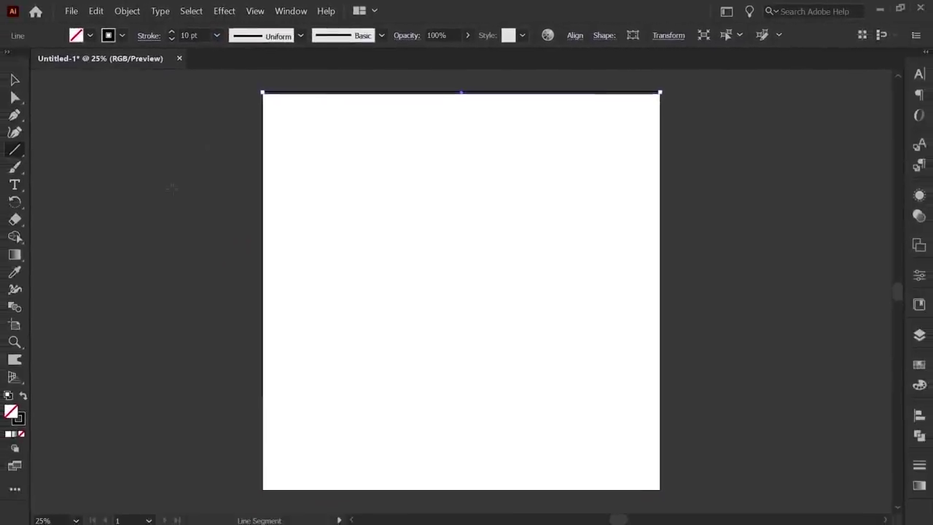
click(22, 83)
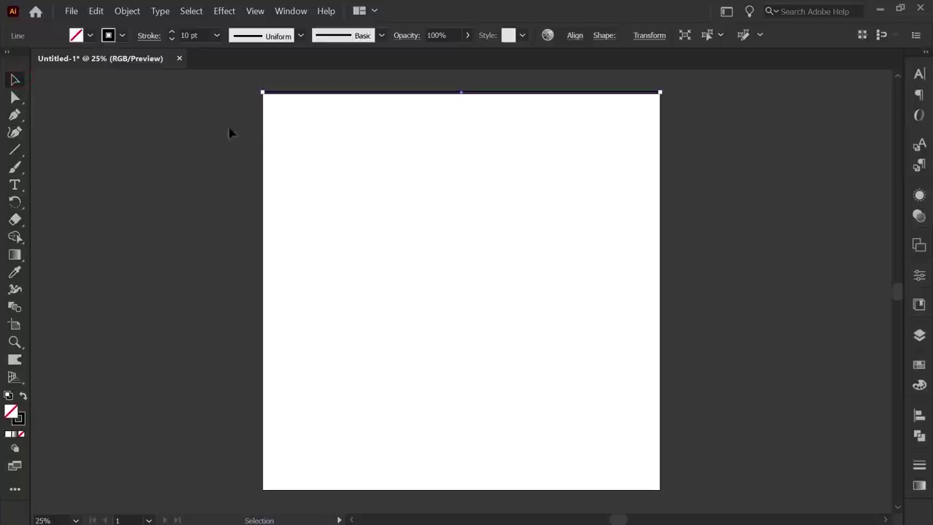
click(310, 148)
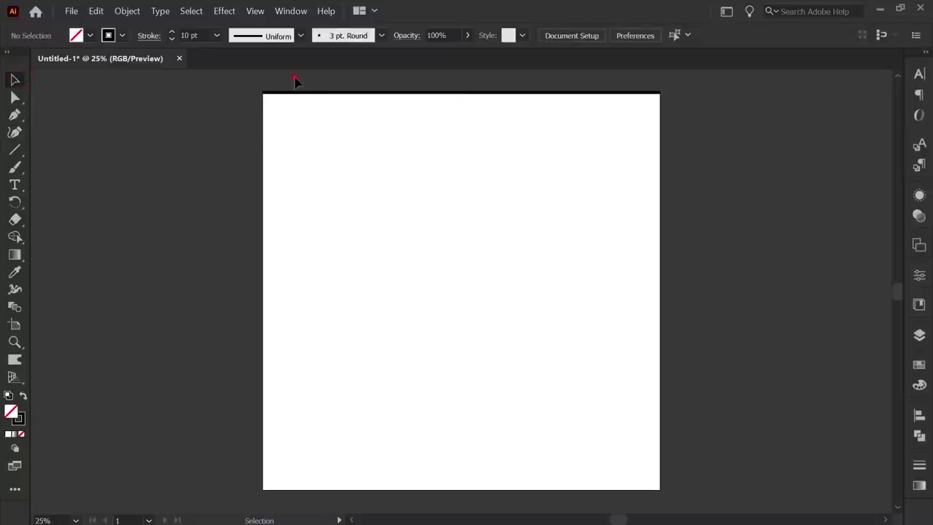
click(316, 108)
- Copy the line to the artboard's bottom edge and blend the two lines together
drag(314, 93, 350, 490)
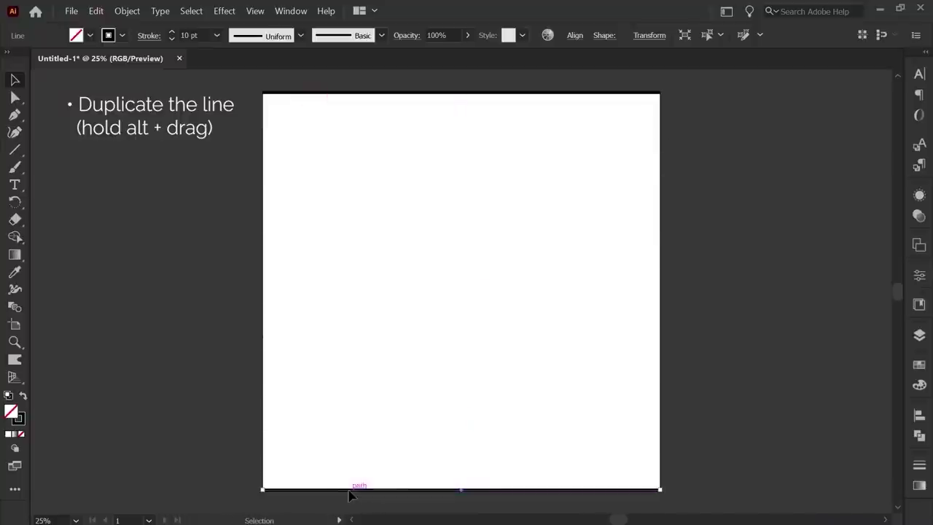
click(353, 363)
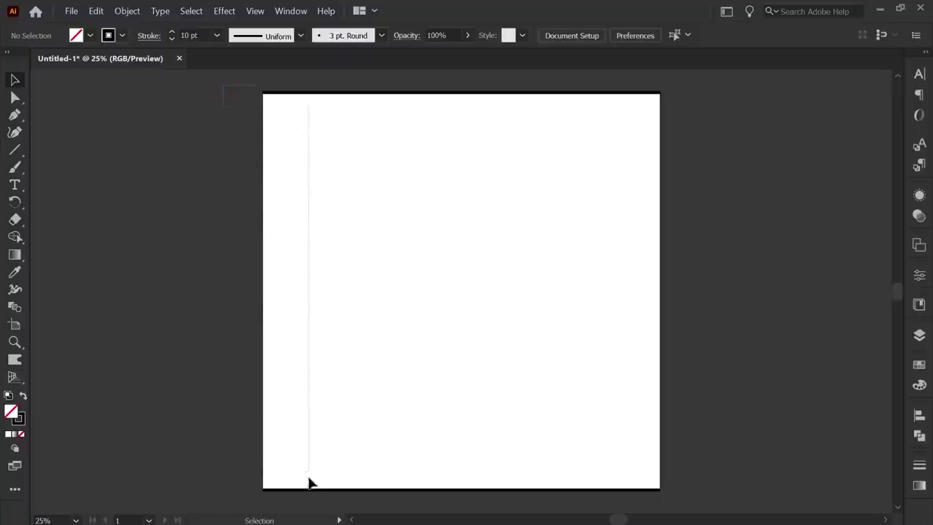
key(ctrl+a)
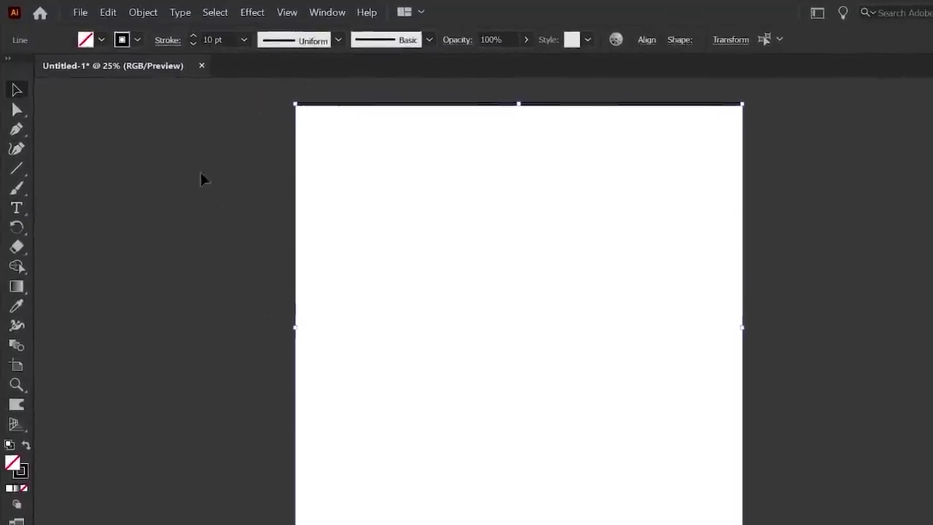
click(144, 13)
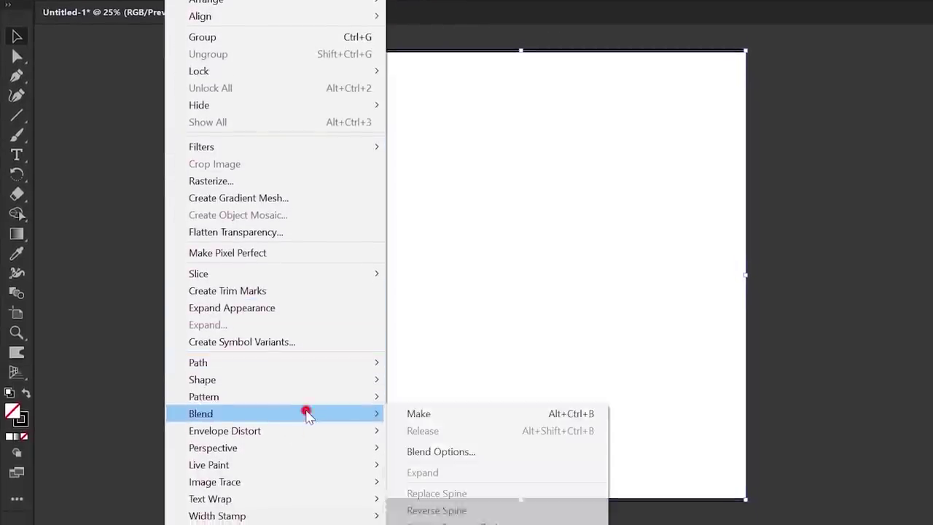
click(303, 412)
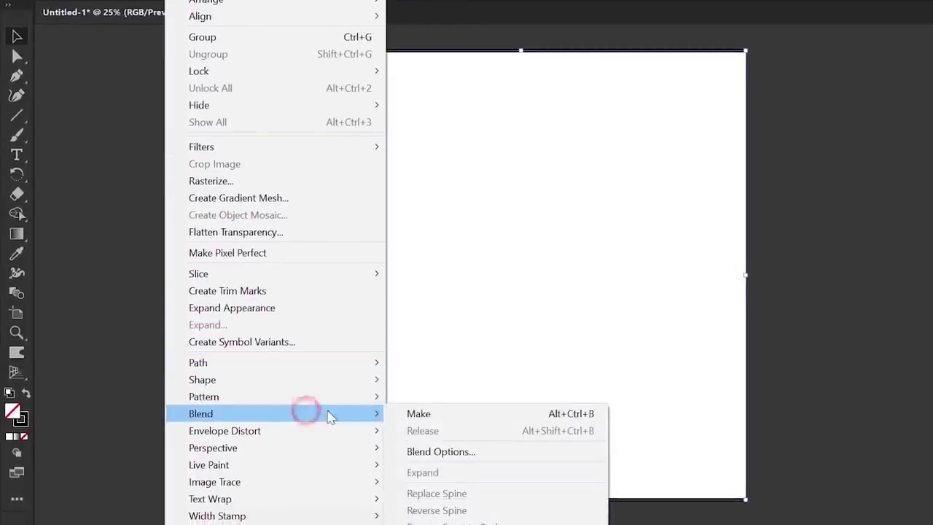
click(418, 413)
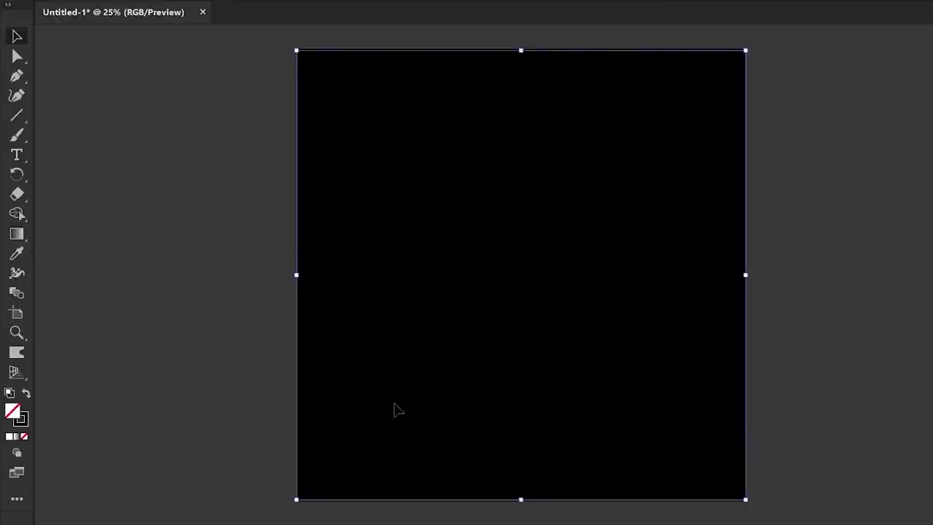
- Set the blend spacing to Specified Distance of 20 pt
double_click(18, 292)
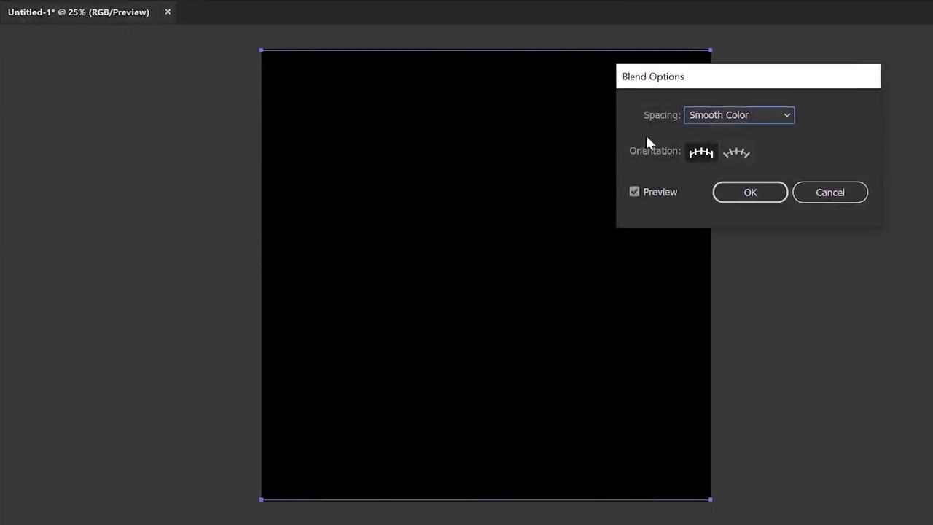
click(714, 120)
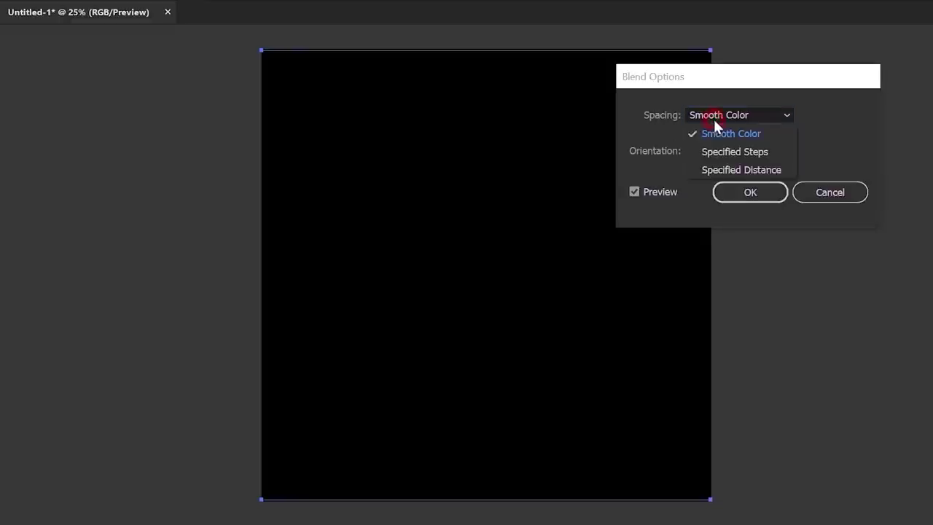
click(730, 169)
text(20)
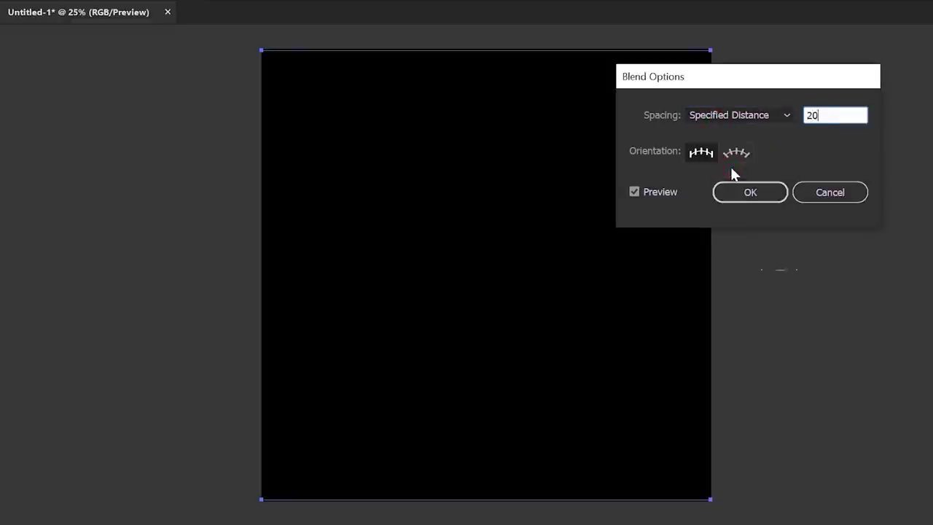
key(Tab)
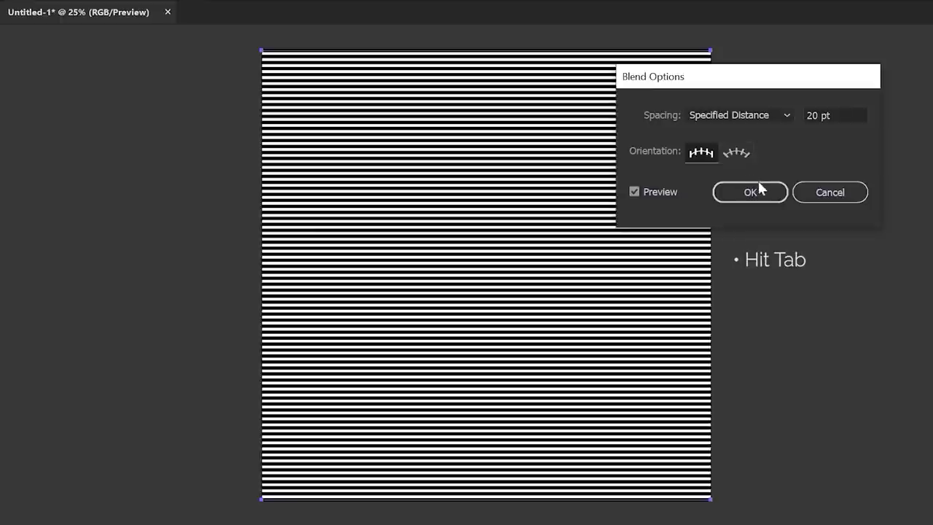
click(771, 191)
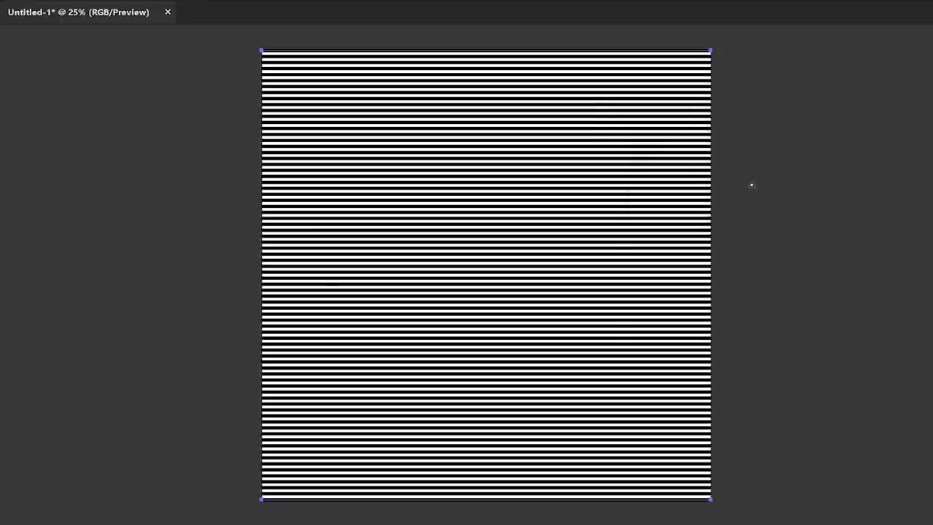
key(Tab)
- Rotate the stripe blend 45° into a diagonal diamond overlapping the artboard
click(18, 35)
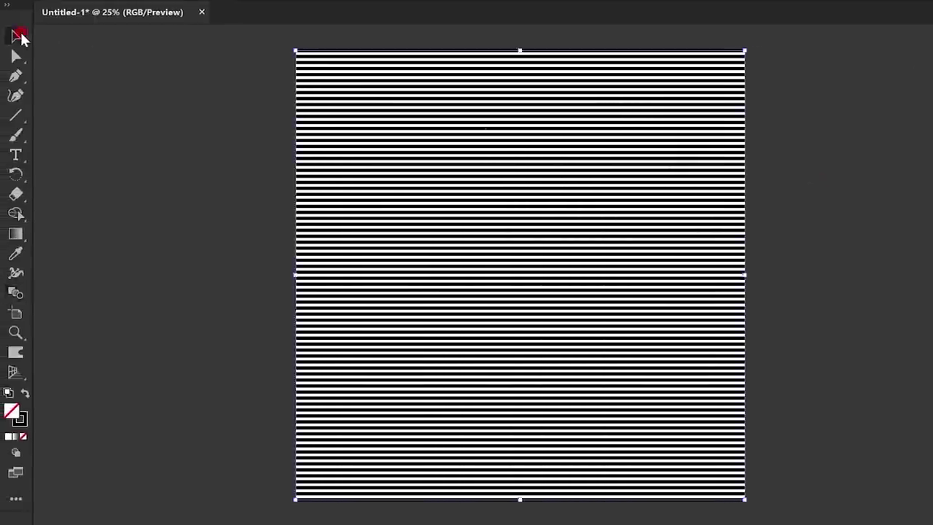
click(218, 198)
key(ctrl+minus)
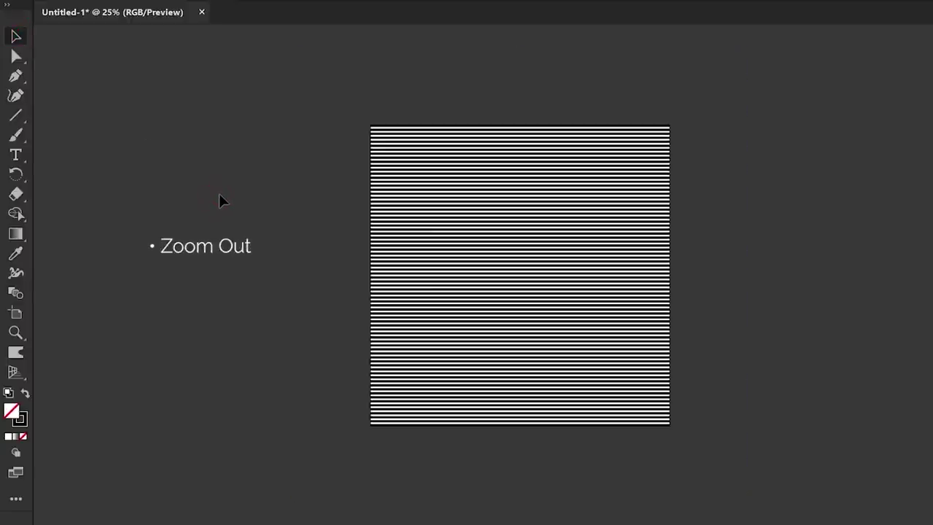
key(Tab)
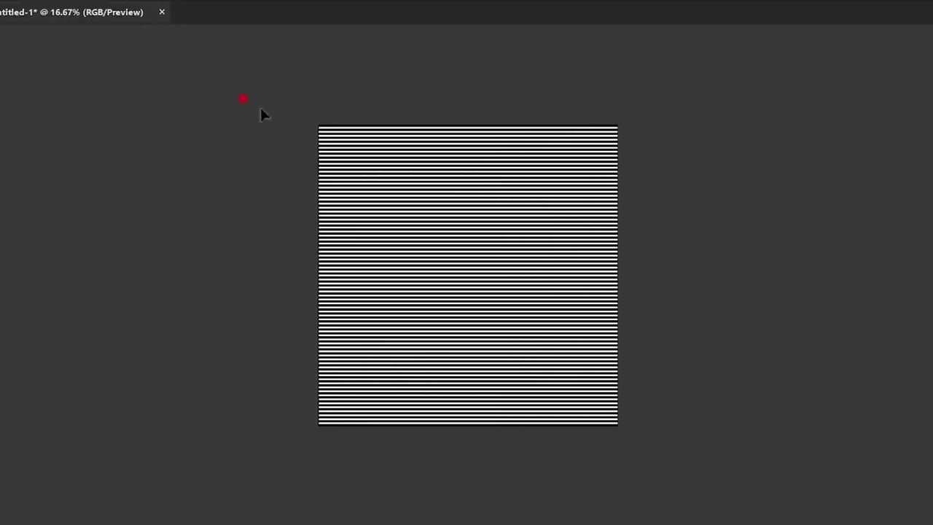
click(353, 180)
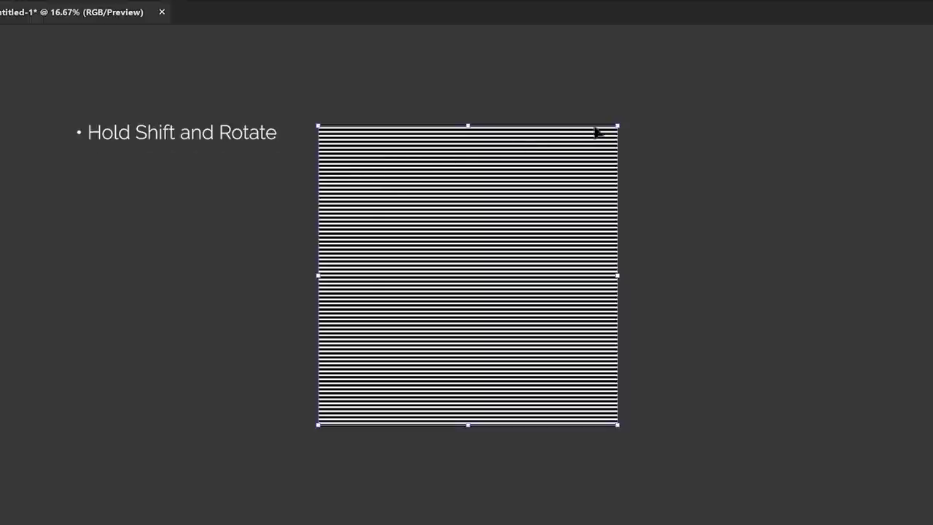
drag(624, 120, 663, 241)
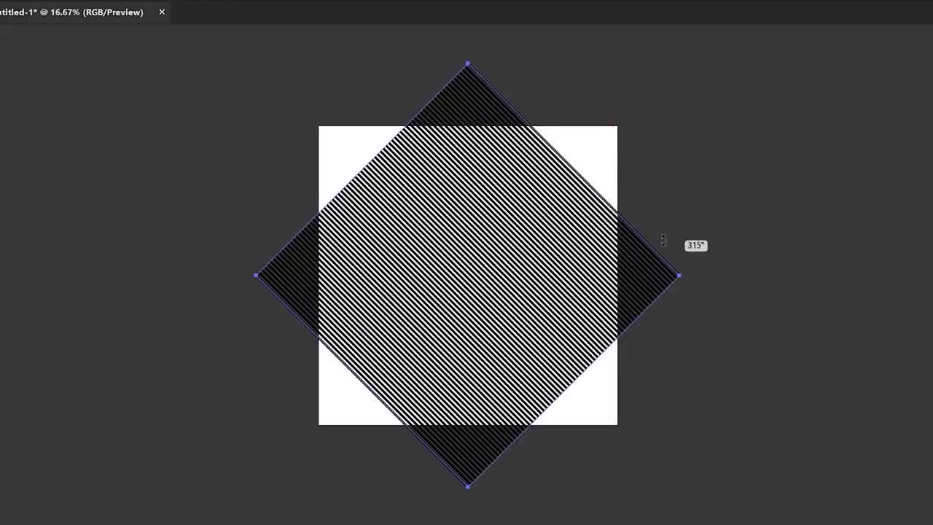
click(681, 190)
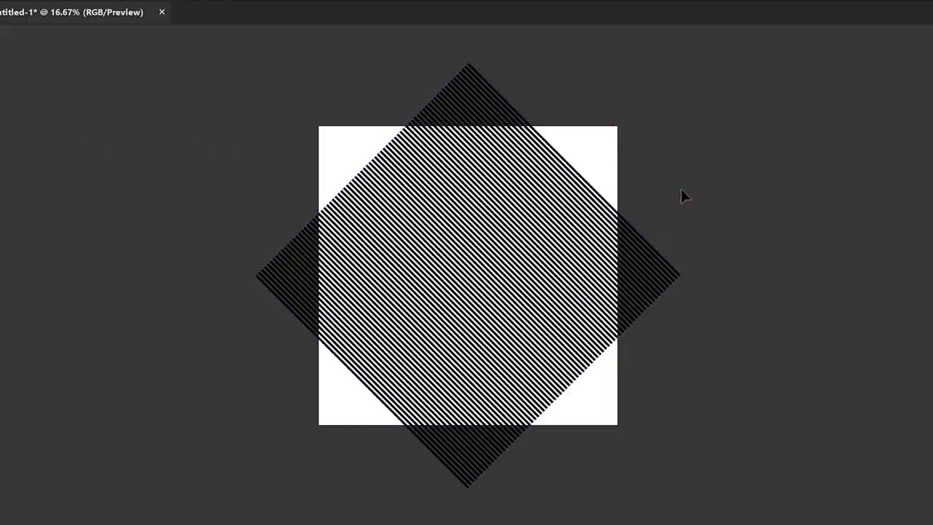
key(ctrl+plus)
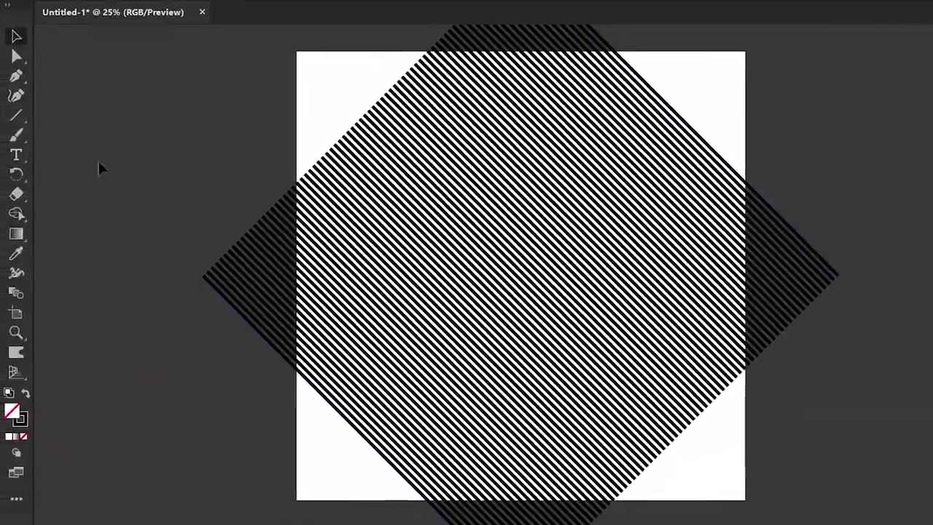
- Type the word 'rain' beside the artboard and convert it to outlines
click(19, 157)
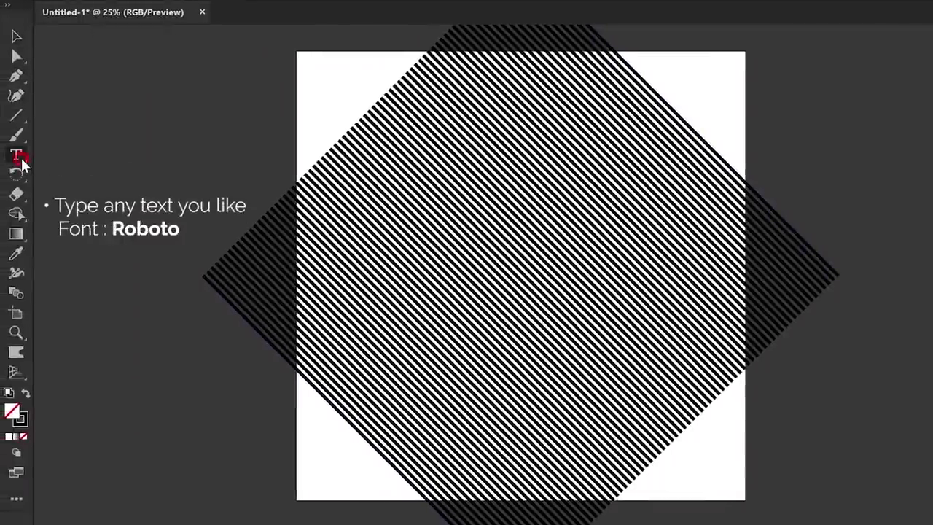
click(98, 158)
text(rain)
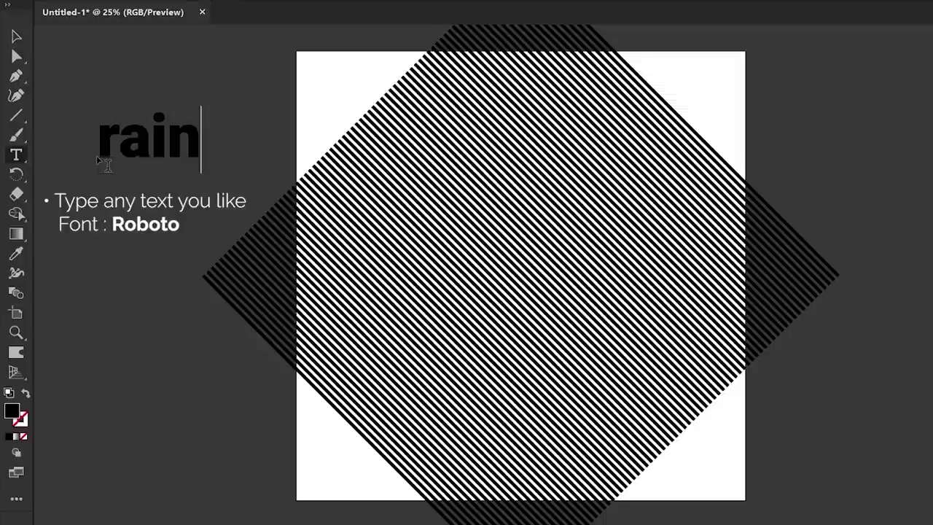
key(Escape)
right_click(132, 143)
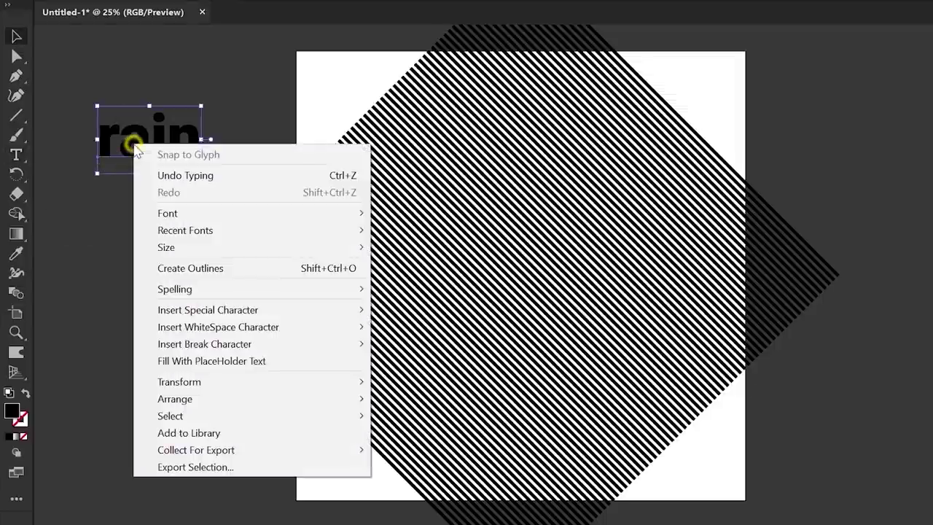
click(190, 270)
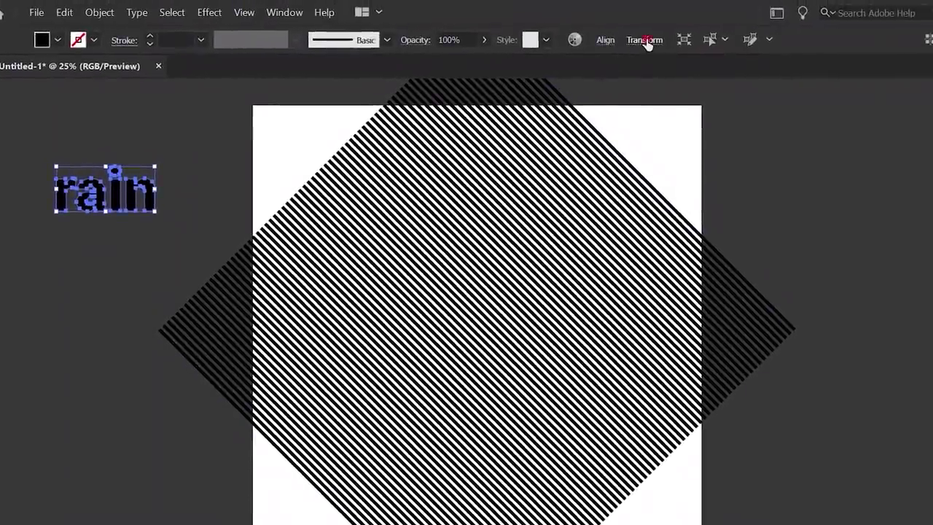
- Resize the 'rain' outlines to 470 pt high and centre them on the artwork
click(646, 41)
click(617, 88)
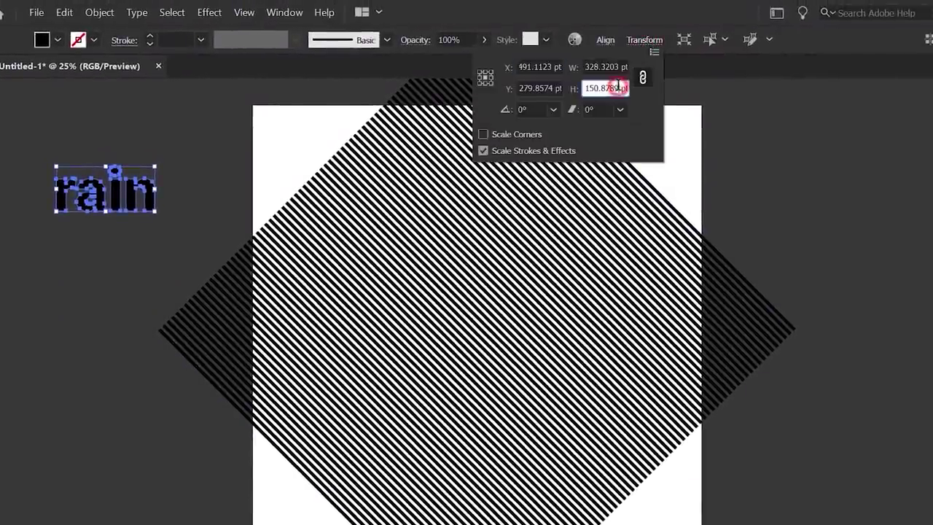
text(470)
key(Return)
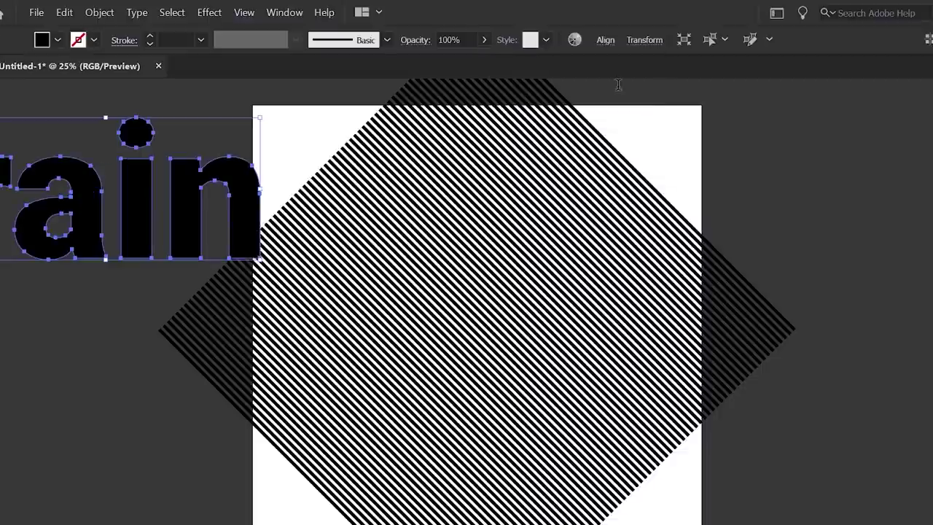
click(606, 41)
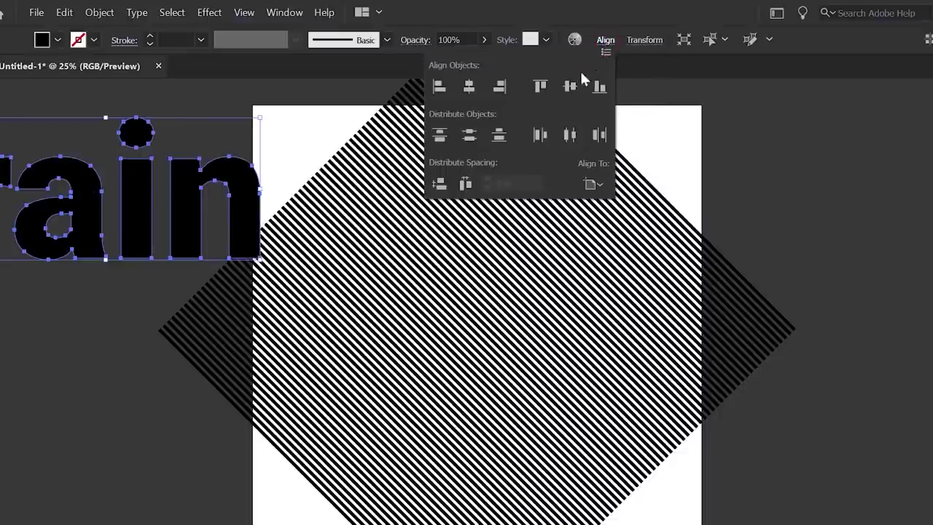
click(570, 88)
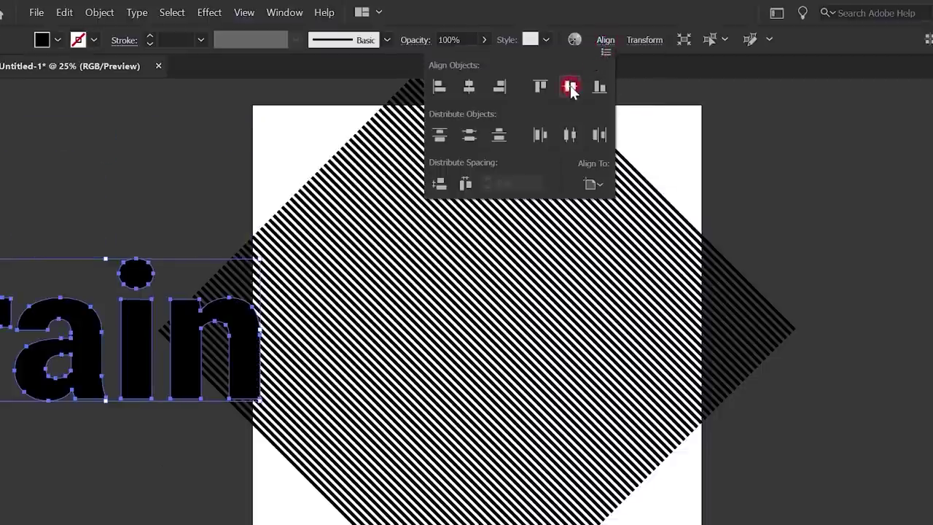
click(470, 88)
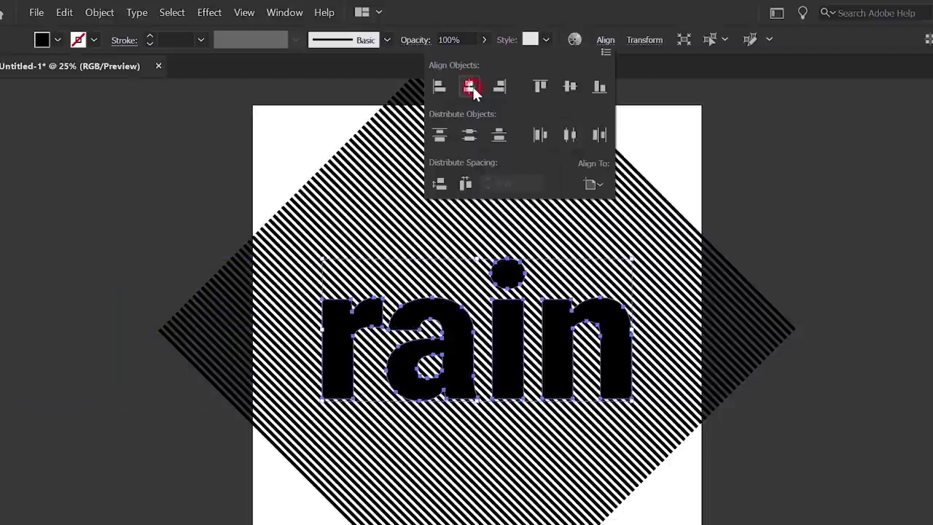
click(748, 183)
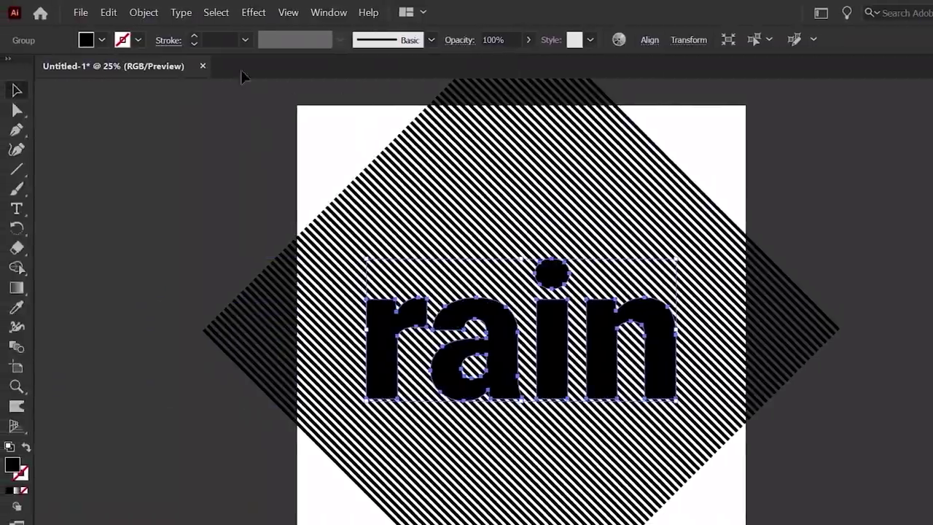
- Give the 'rain' letters no fill and a yellow 5 pt stroke
click(102, 41)
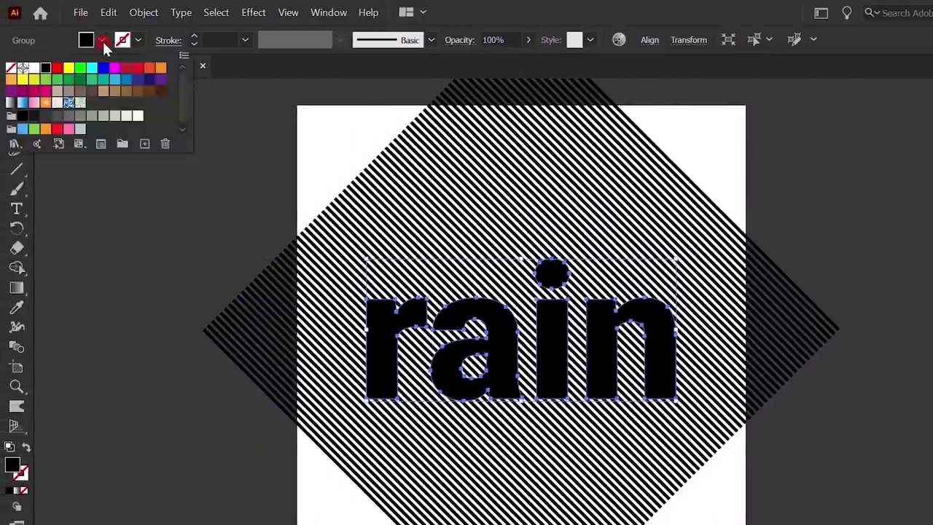
click(12, 69)
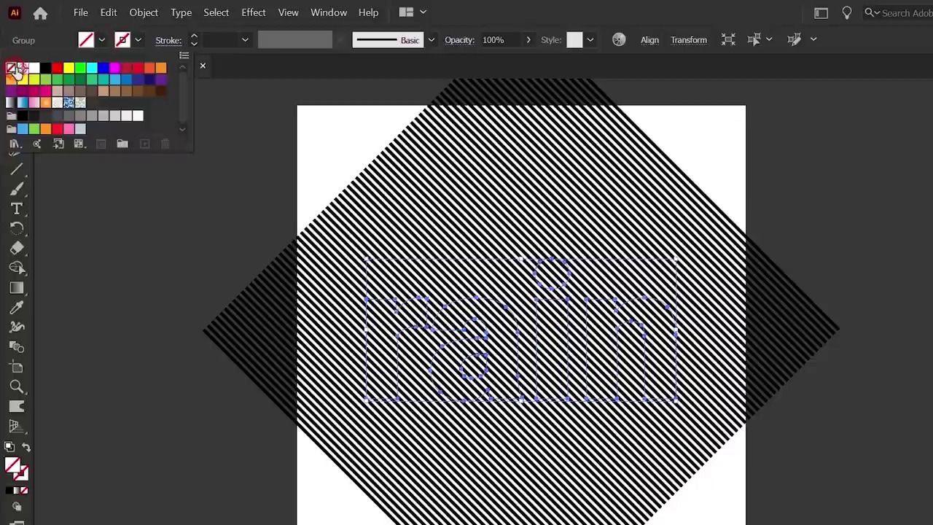
click(134, 40)
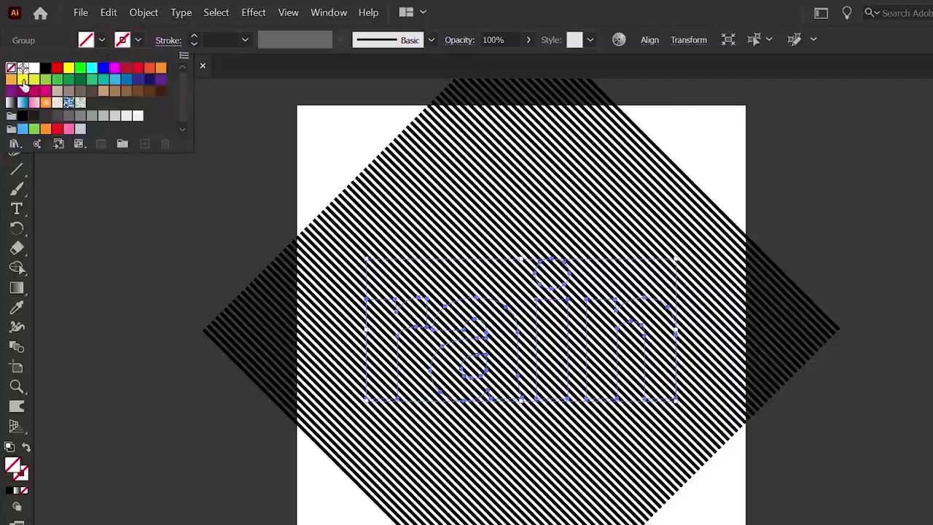
click(23, 79)
click(206, 83)
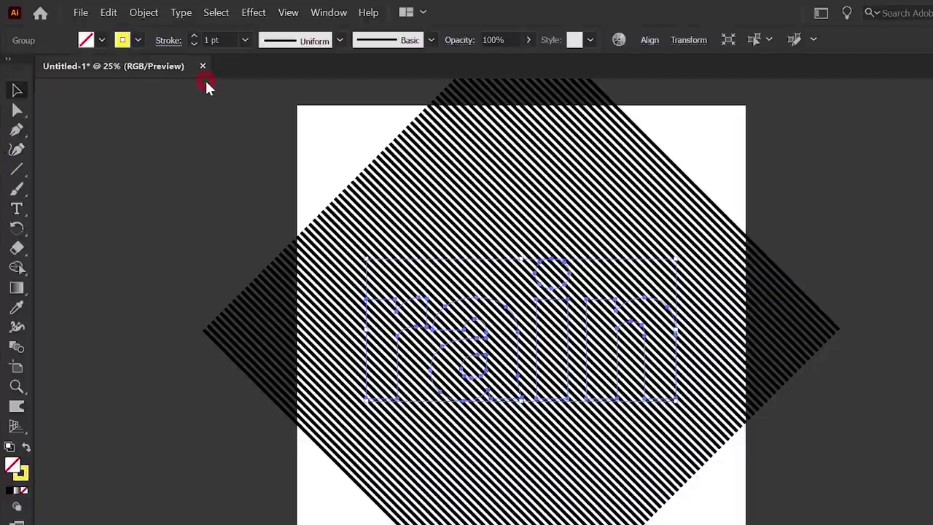
click(244, 42)
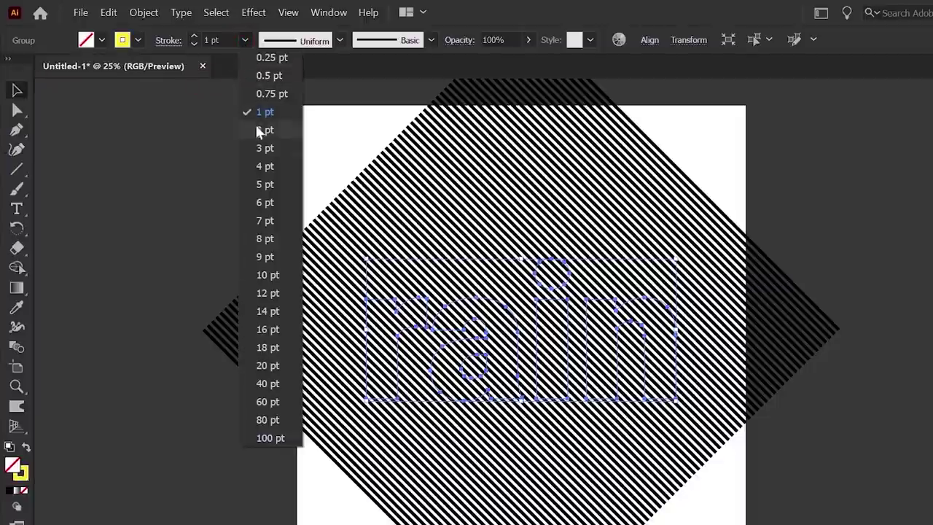
click(266, 185)
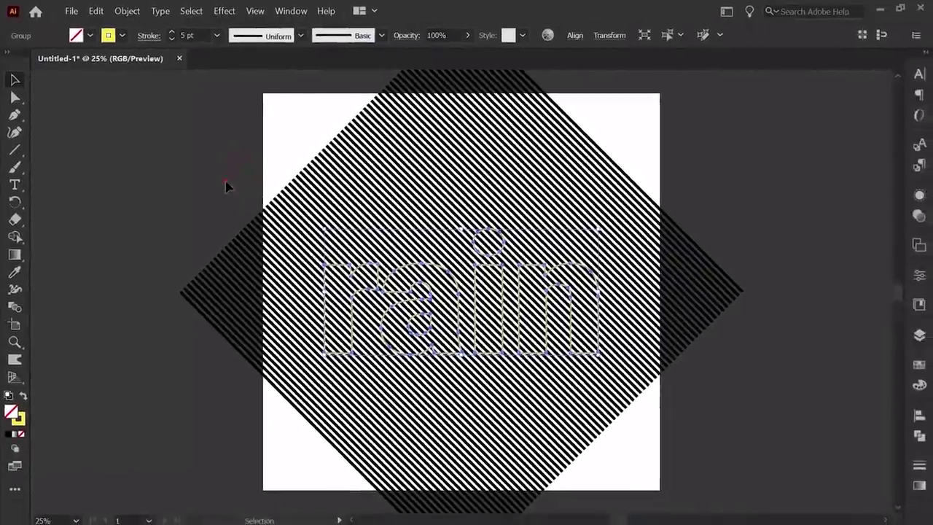
click(226, 184)
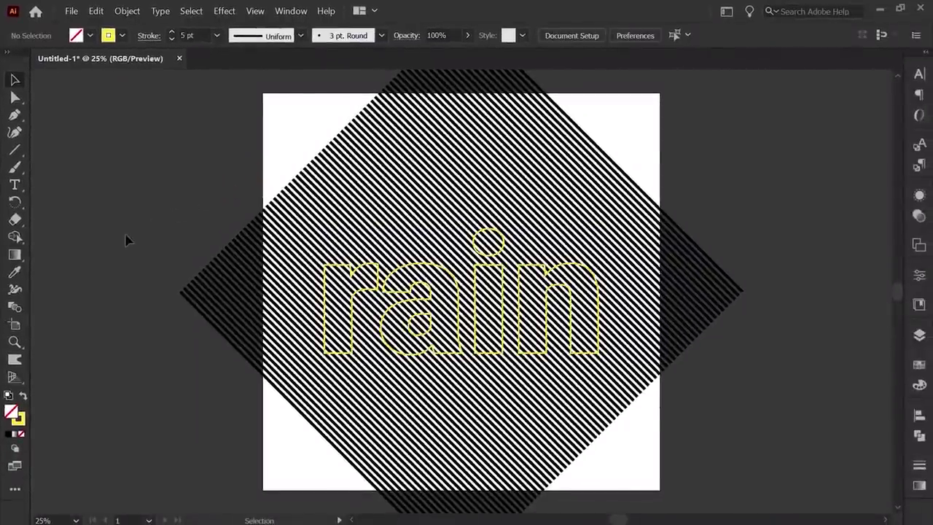
click(226, 345)
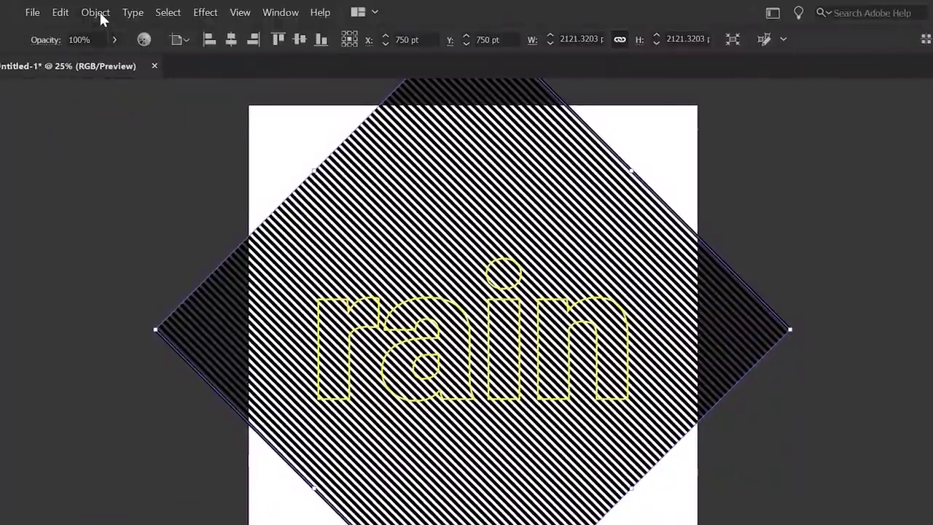
- Expand the diagonal stripe blend using Object > Blend > Expand
click(98, 11)
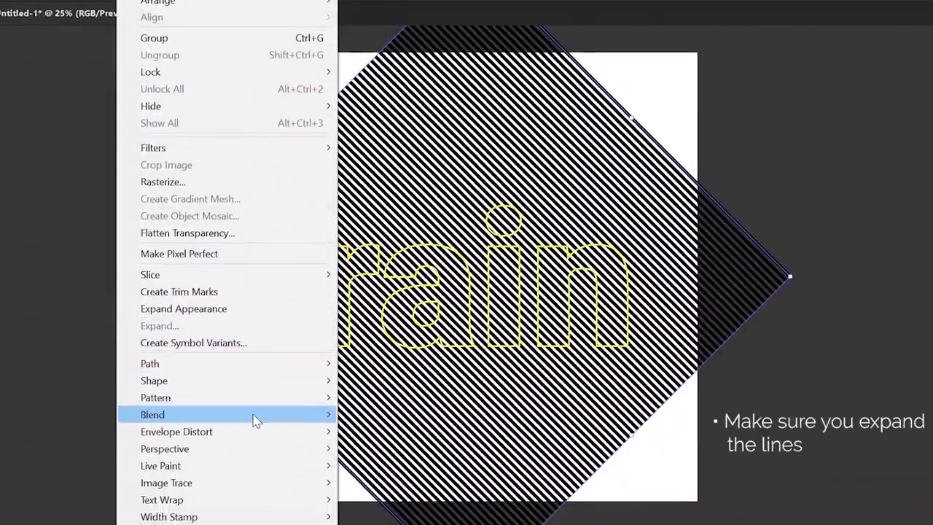
mouse_move(153, 414)
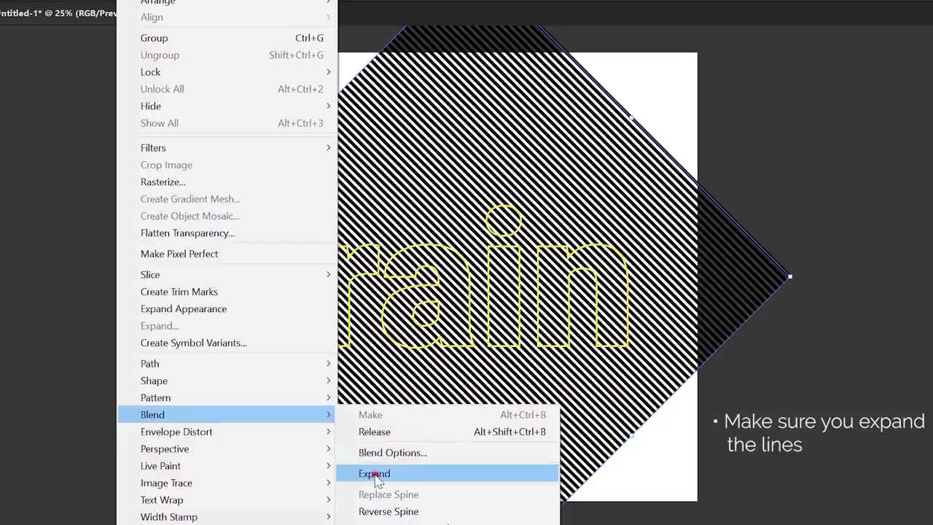
click(372, 473)
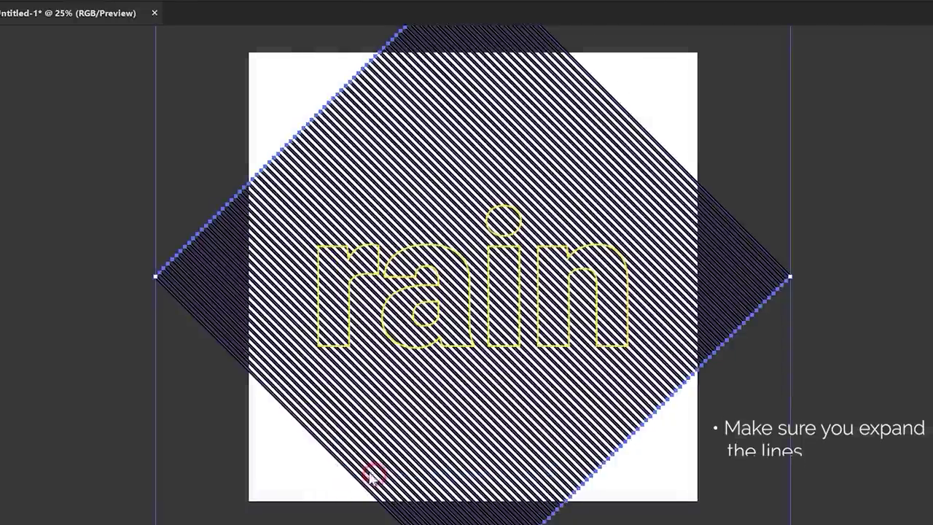
- Copy the expanded stripe lines to the clipboard, then select stripes and letters together
click(122, 370)
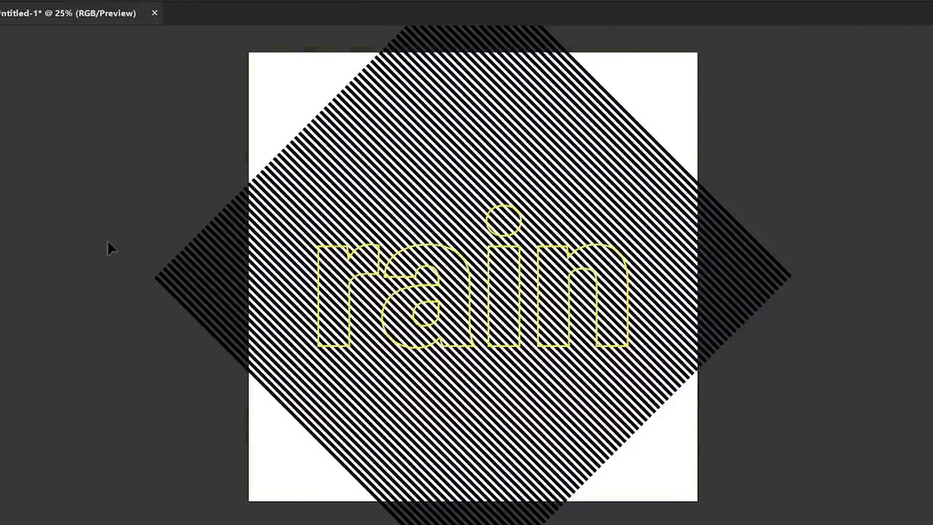
drag(108, 242, 190, 319)
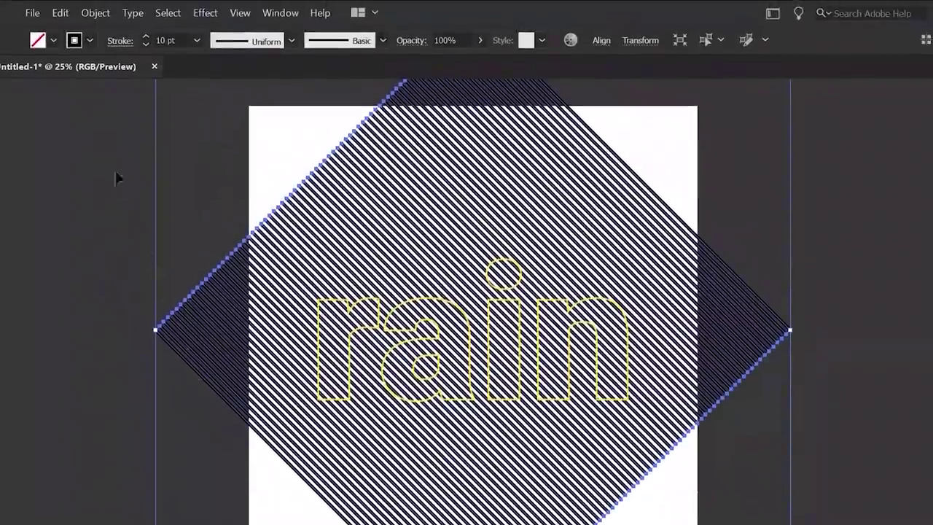
click(59, 13)
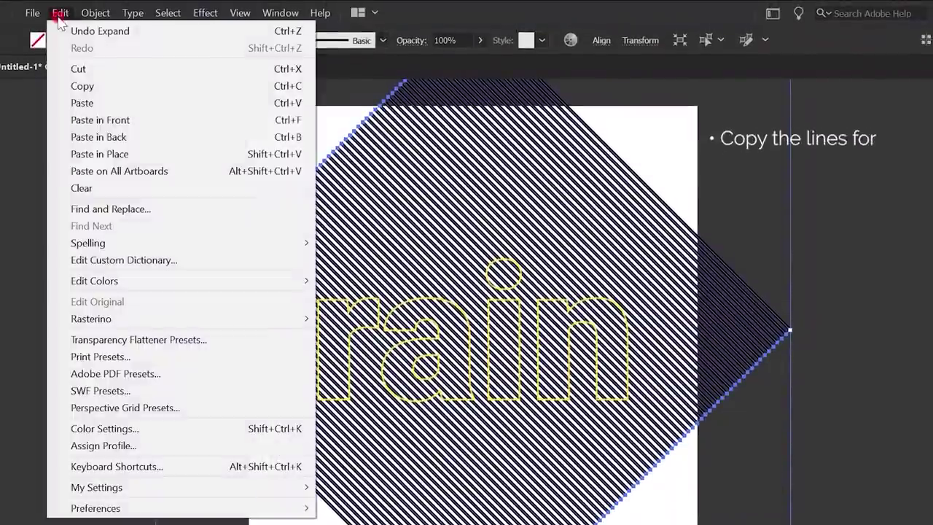
click(77, 86)
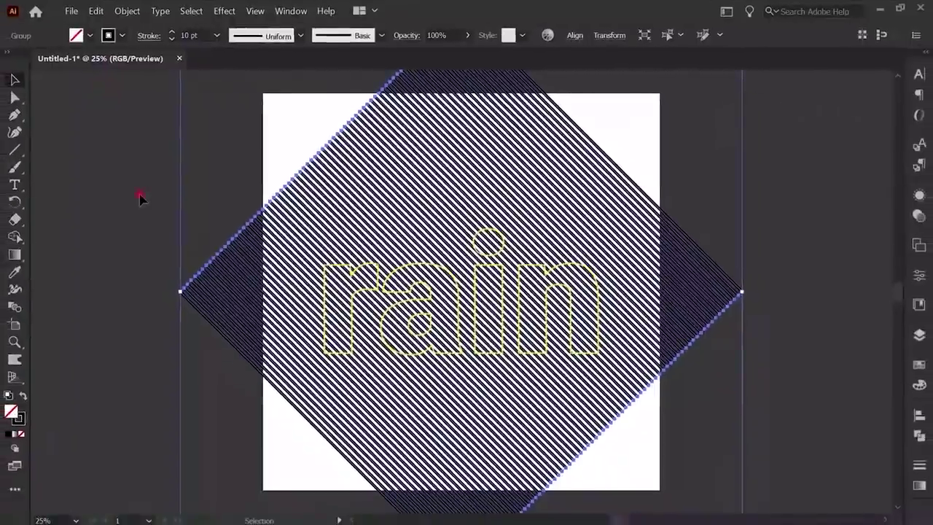
click(142, 193)
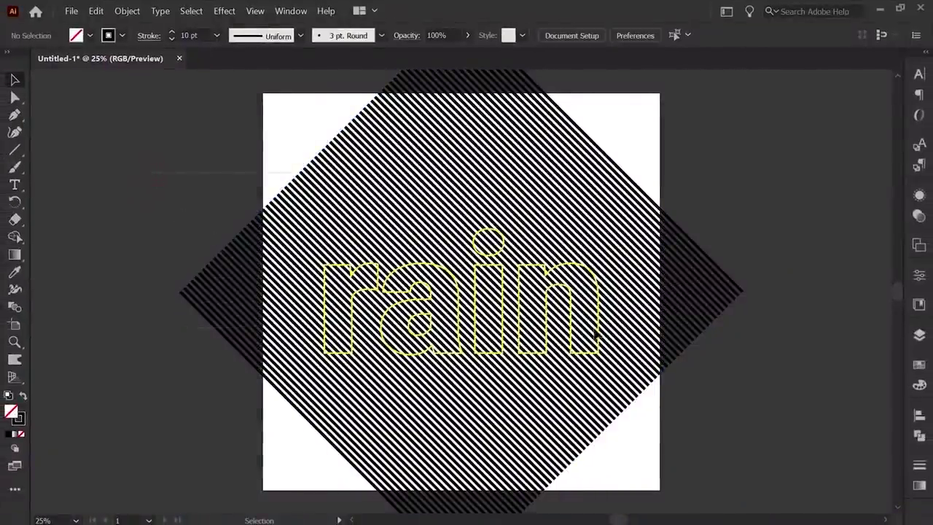
key(ctrl+a)
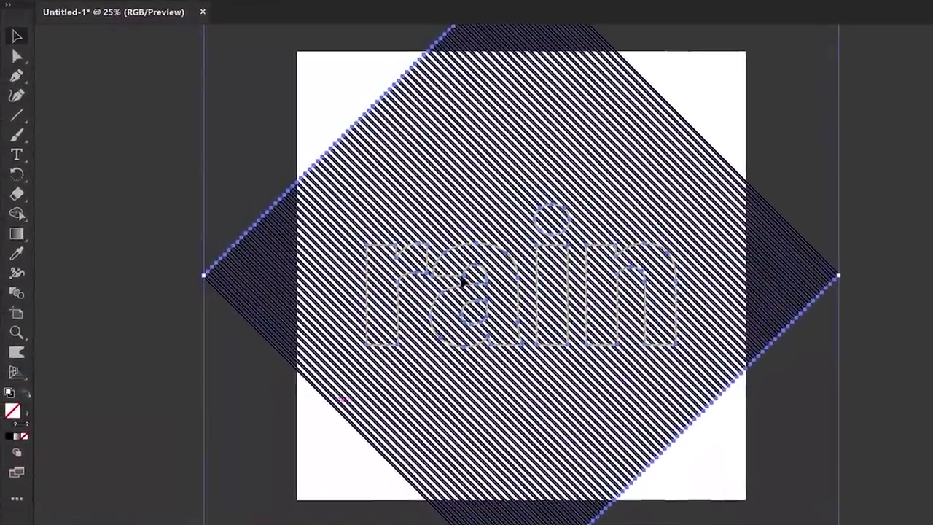
- With the Shape Builder tool, erase the stripes lying outside the 'rain' letters
click(19, 212)
right_click(16, 214)
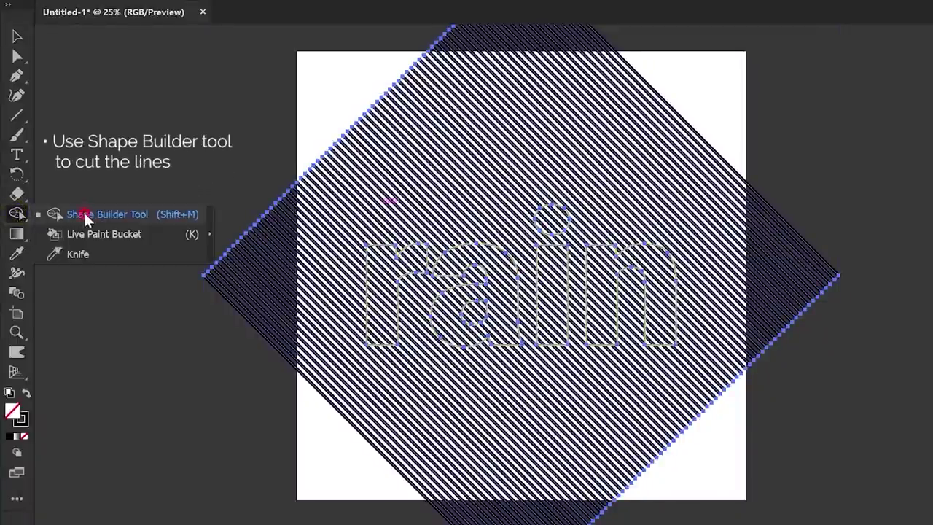
click(84, 213)
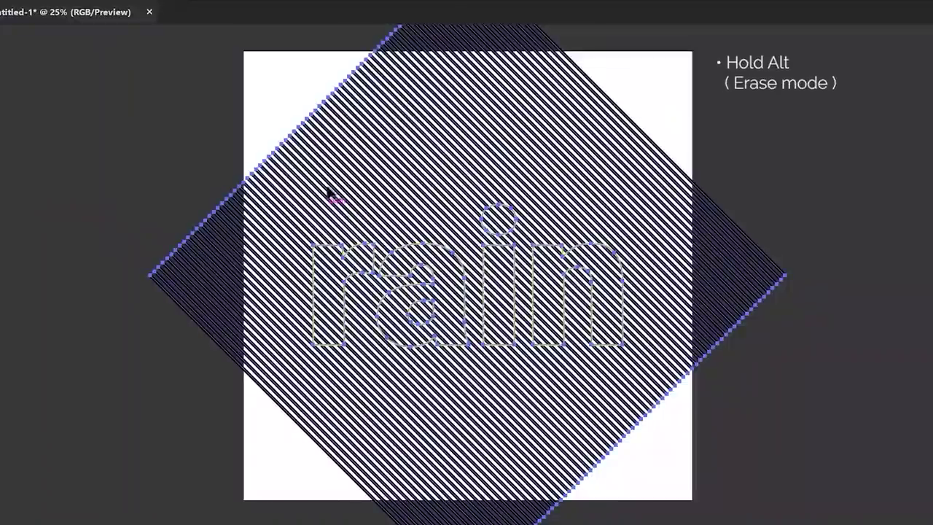
drag(306, 207, 236, 391)
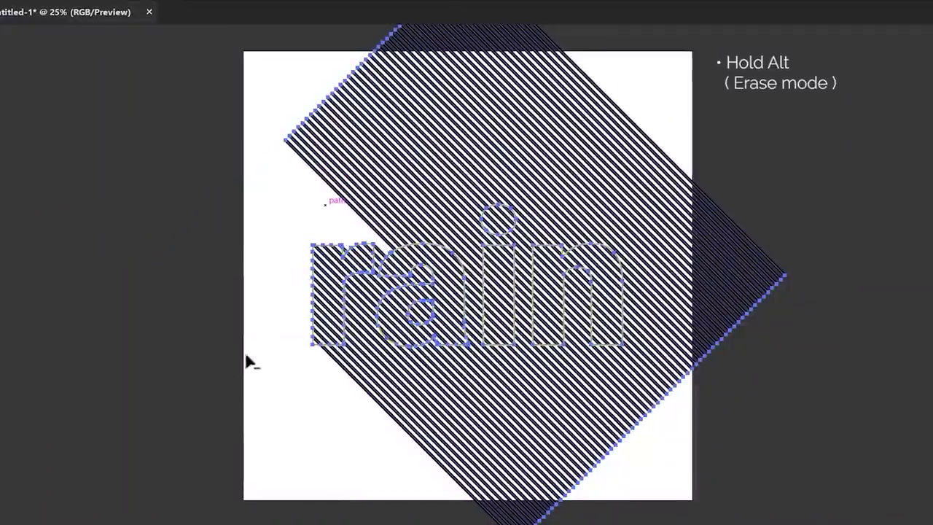
drag(308, 202, 650, 109)
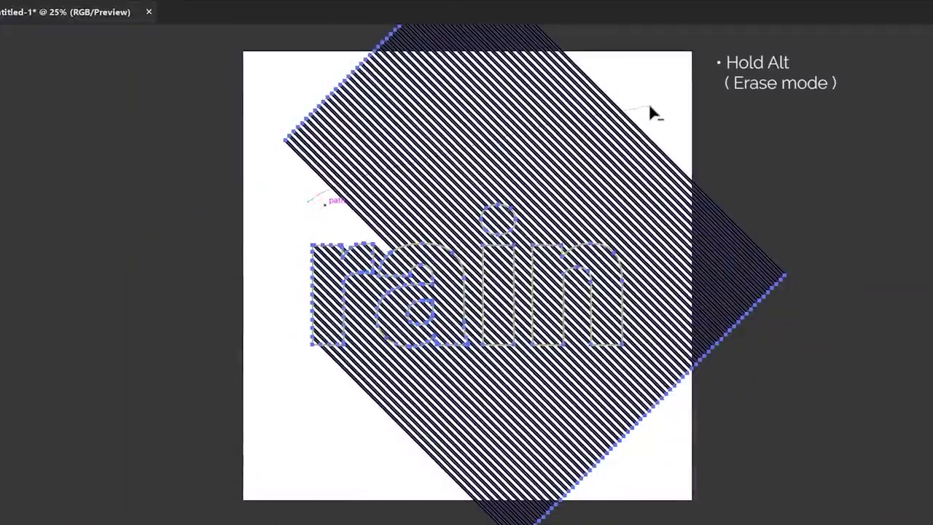
drag(677, 266, 651, 442)
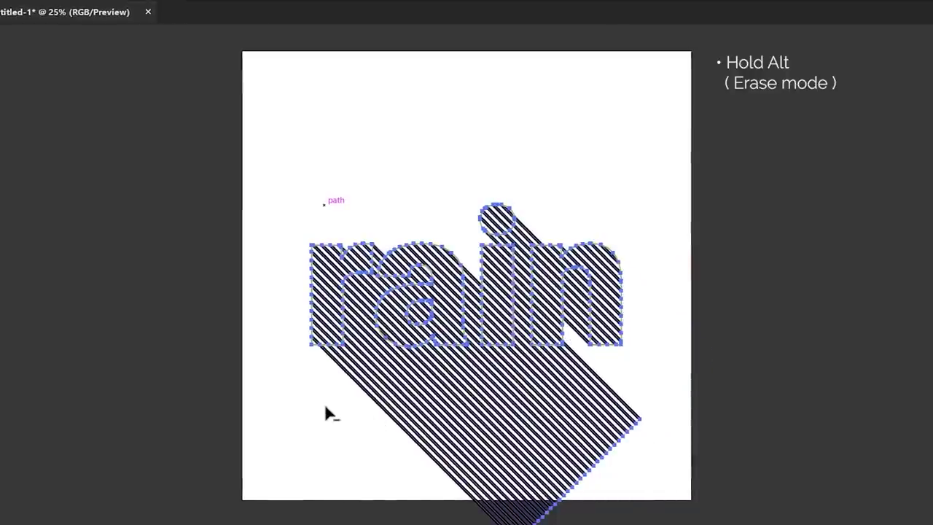
mouse_move(326, 407)
mouse_down()
mouse_move(495, 414)
mouse_move(660, 385)
mouse_up()
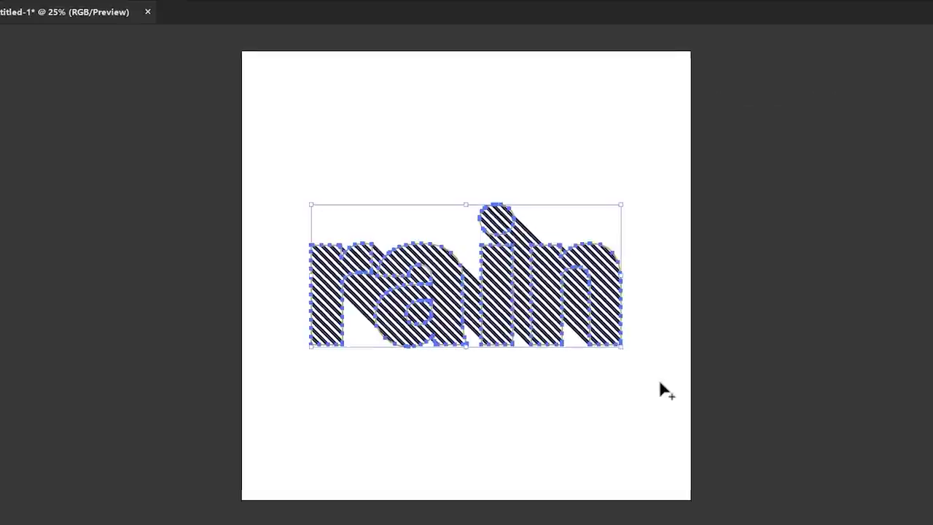
- Erase the stripes in the gaps between letters and inside the a and n counters
key(ctrl+equal)
key(ctrl+equal)
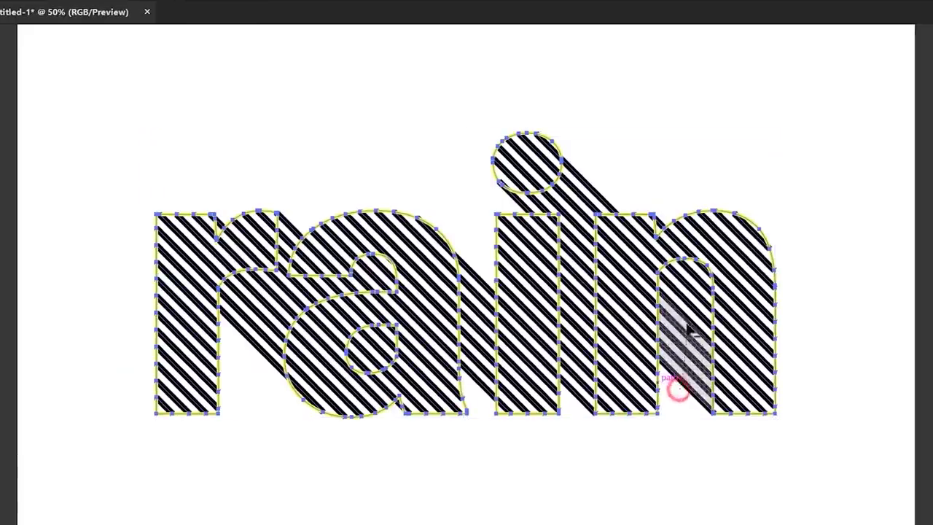
alt+click(704, 267)
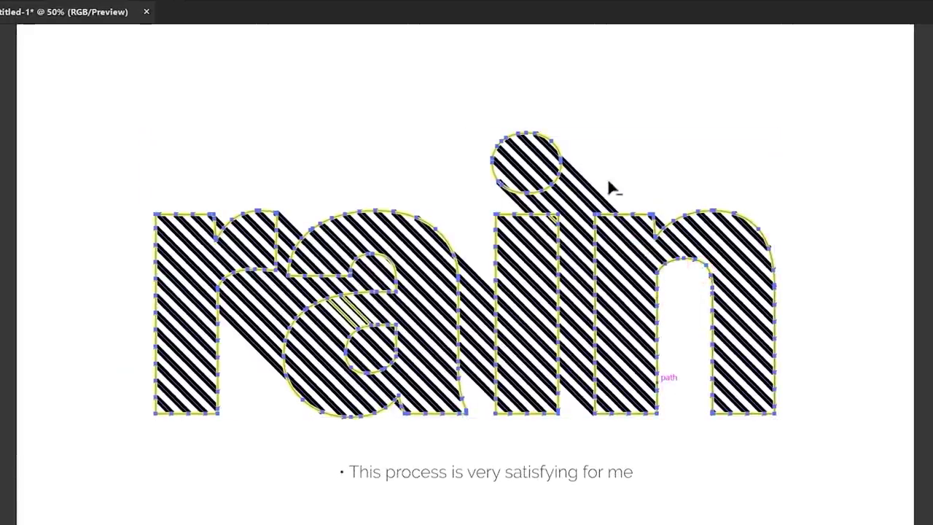
mouse_move(605, 178)
mouse_down()
mouse_move(579, 200)
mouse_move(555, 195)
mouse_up()
drag(577, 227, 572, 408)
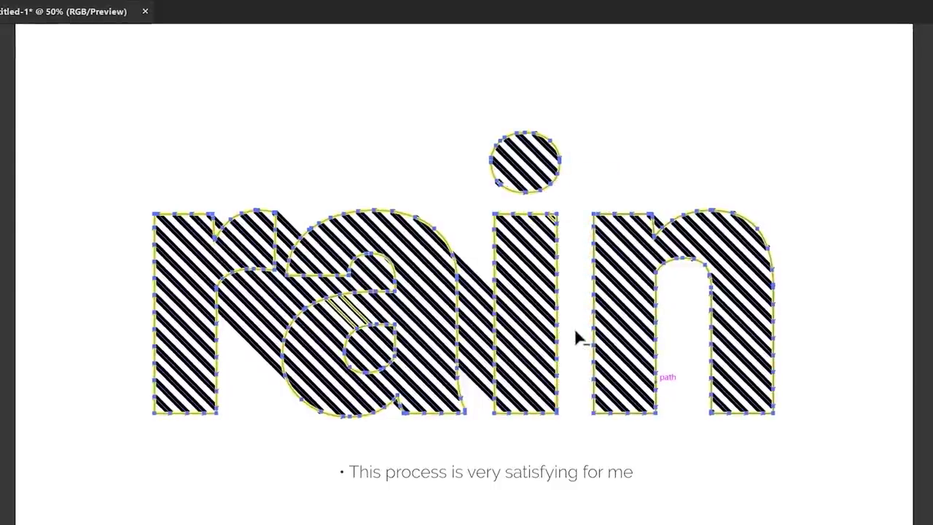
drag(478, 397, 475, 271)
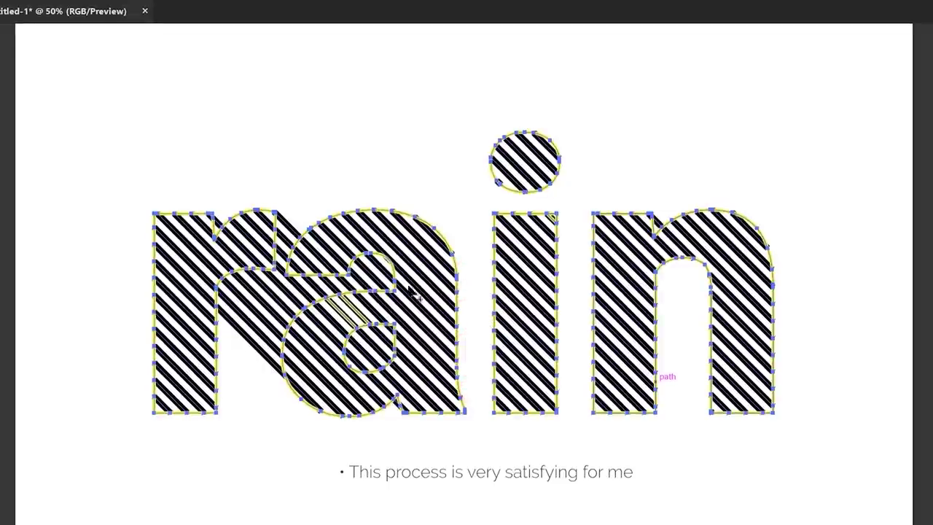
drag(231, 349, 281, 299)
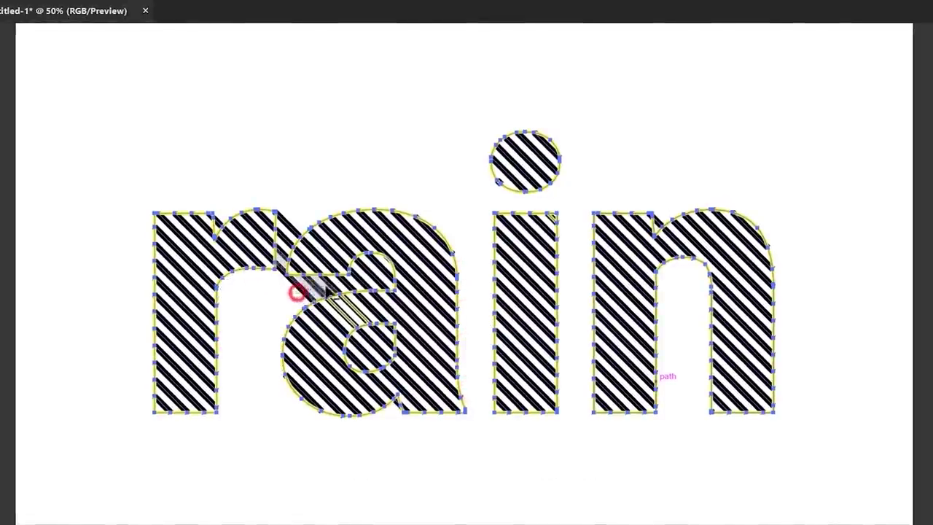
alt+click(369, 271)
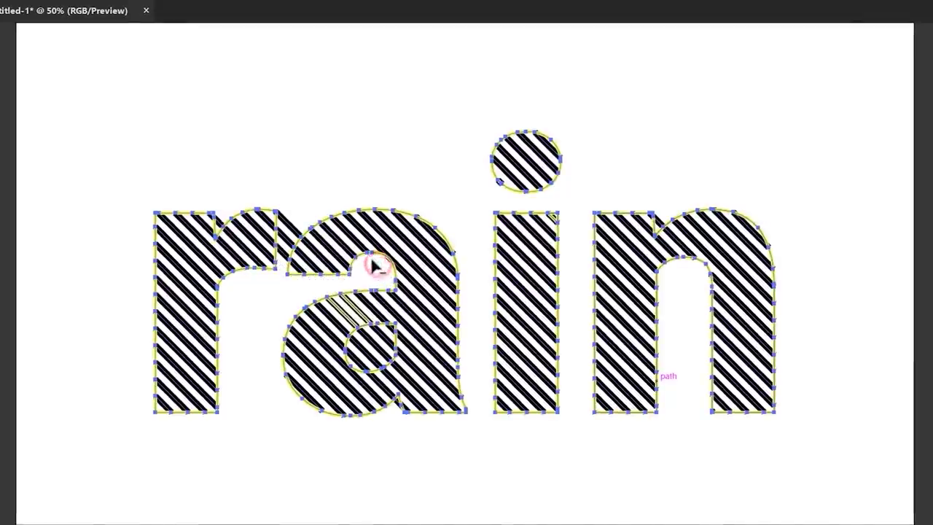
alt+click(295, 218)
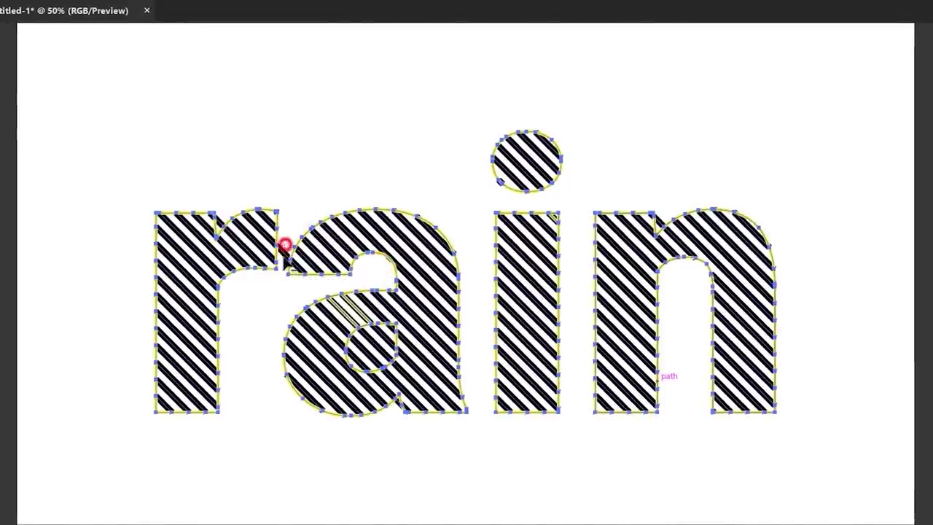
alt+click(392, 331)
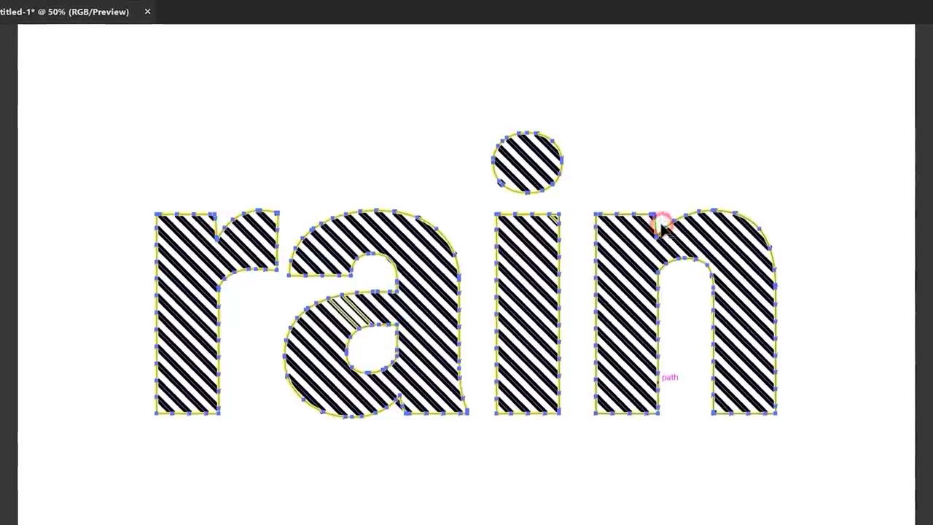
key(ctrl+0)
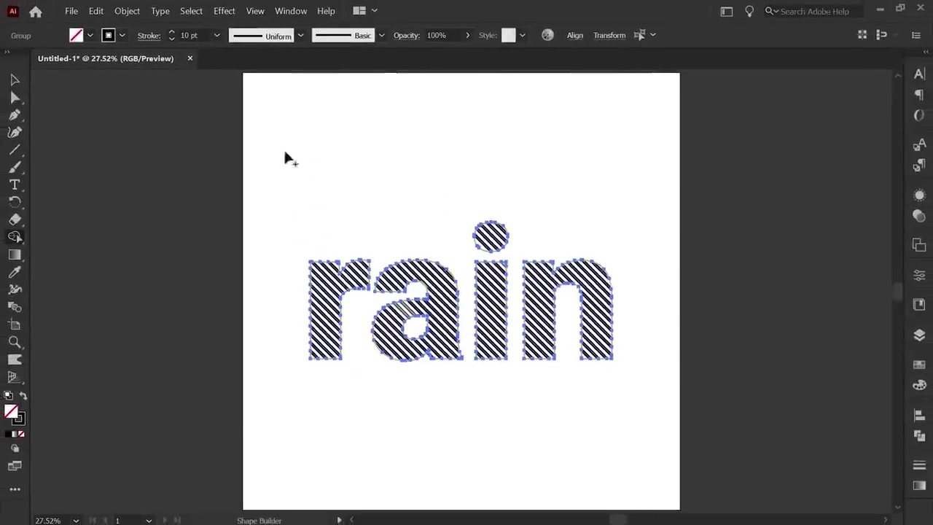
- Remove the yellow outline from the 'rain' letters
click(15, 80)
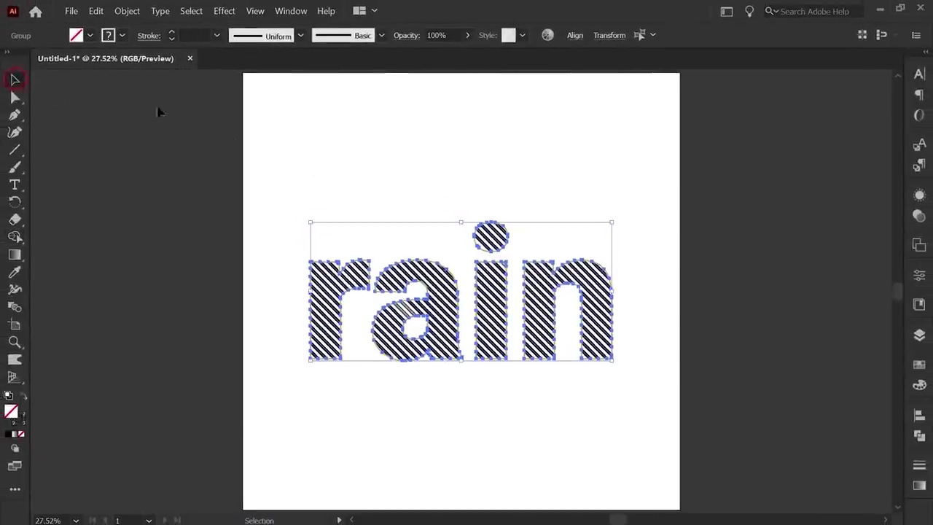
click(552, 183)
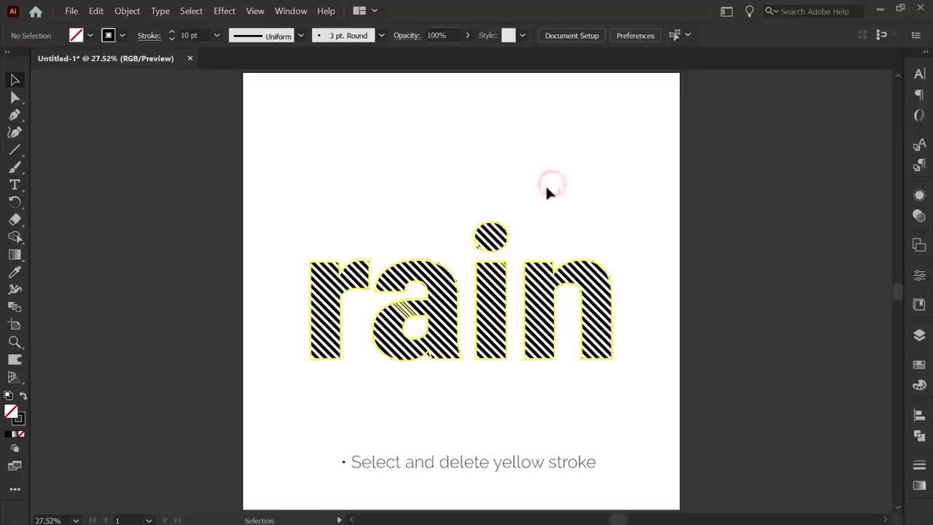
click(509, 222)
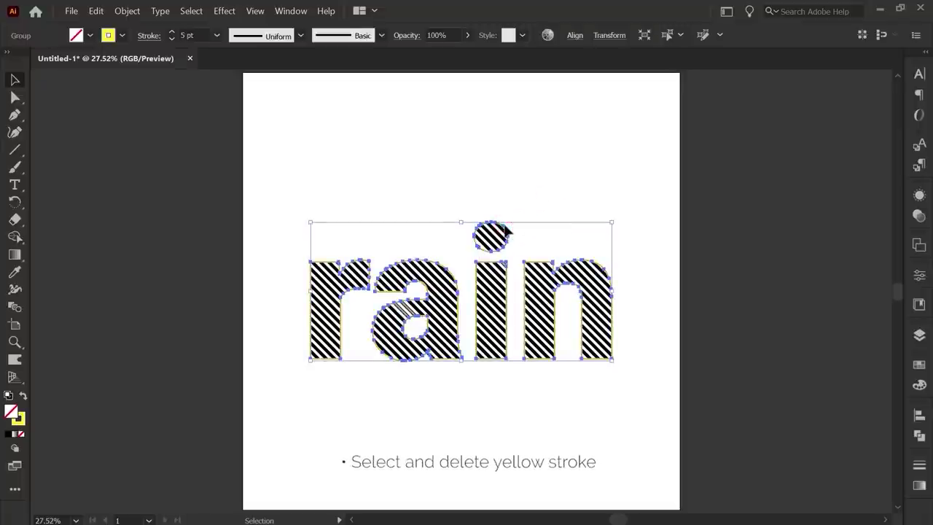
click(507, 232)
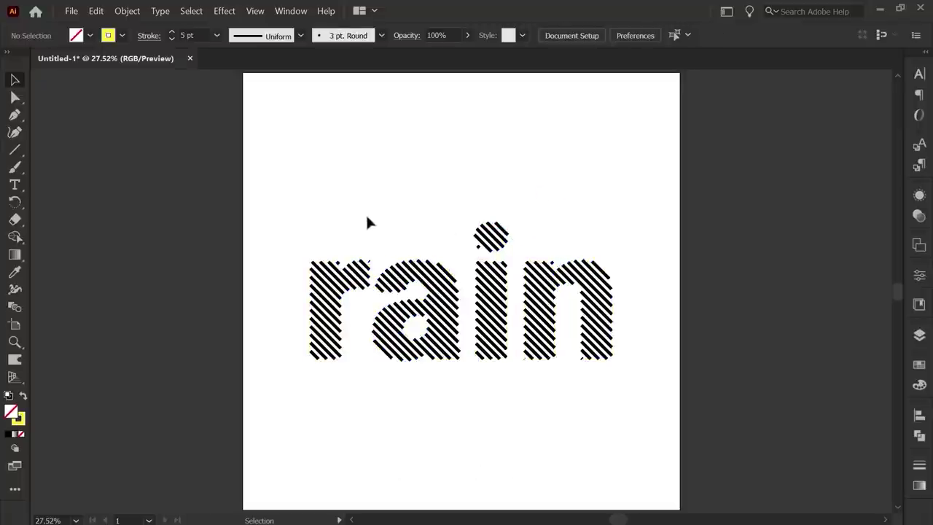
- Lock the 'rain' group with Object > Lock > Selection
drag(337, 213, 508, 318)
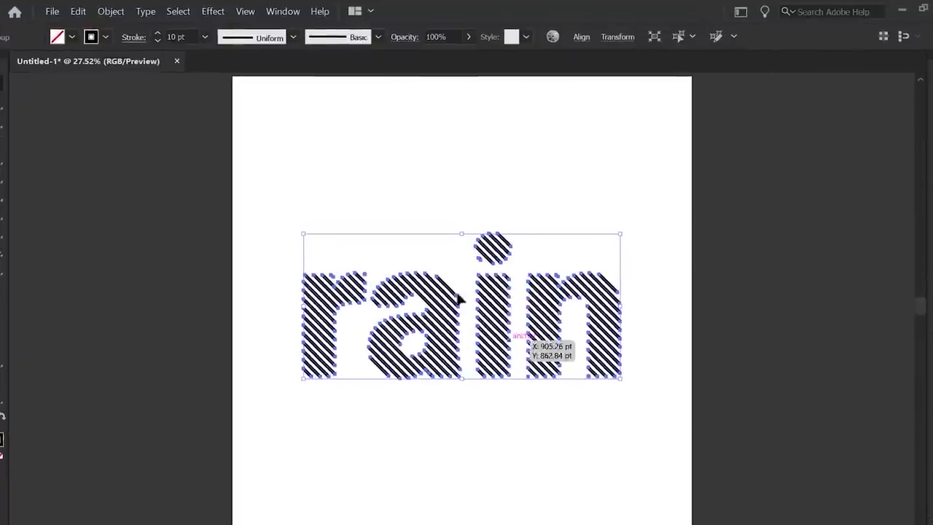
click(85, 13)
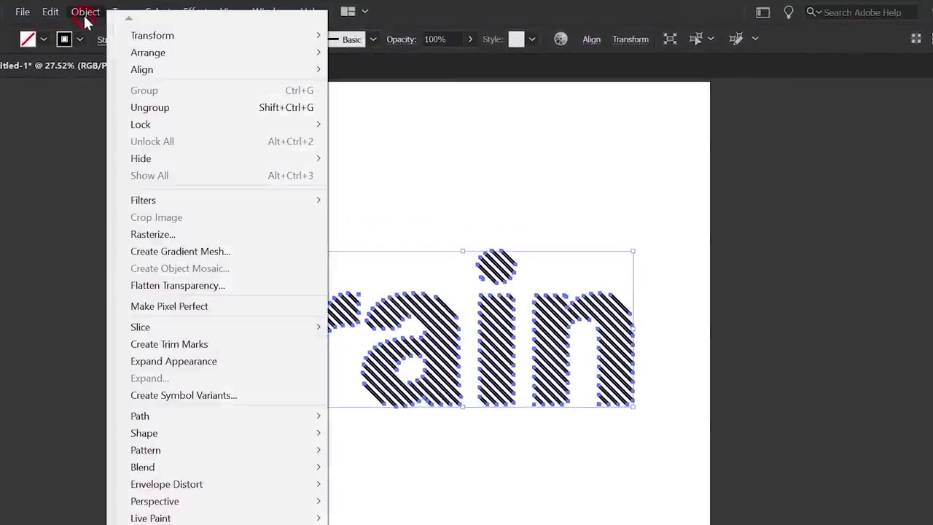
click(201, 122)
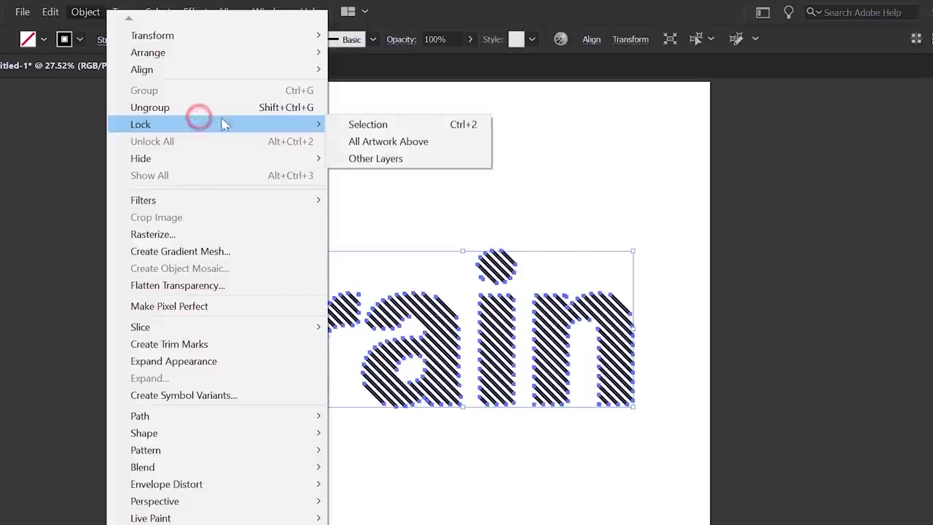
click(359, 126)
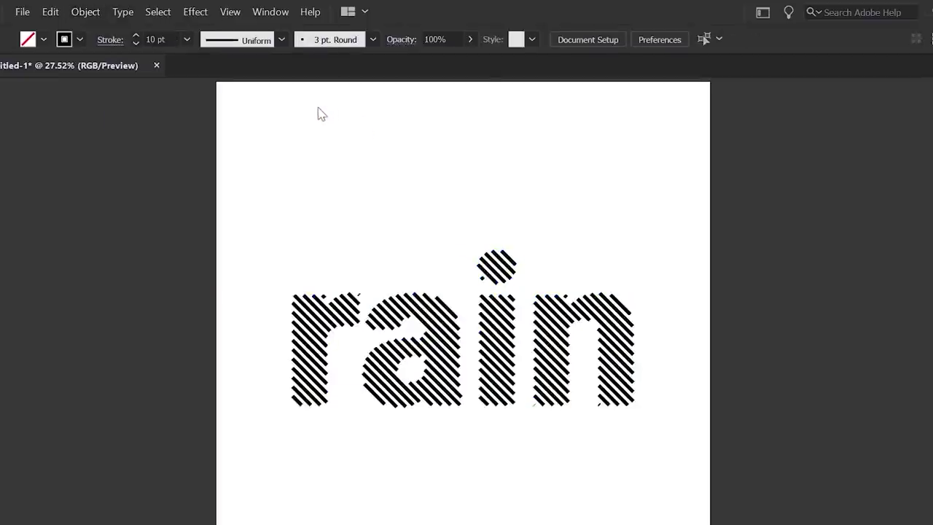
- Paste the stripe diamond in place over the locked lettering with a 5 pt stroke
click(49, 13)
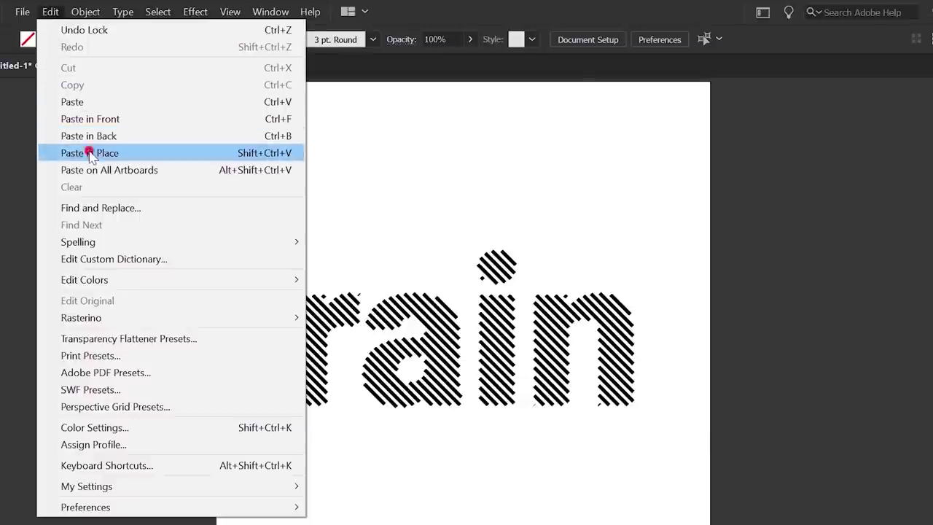
click(90, 153)
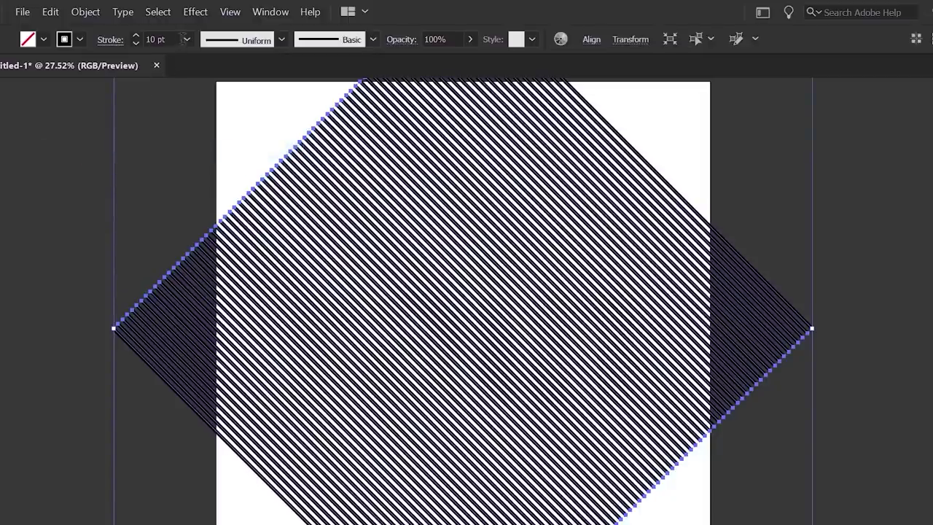
click(186, 39)
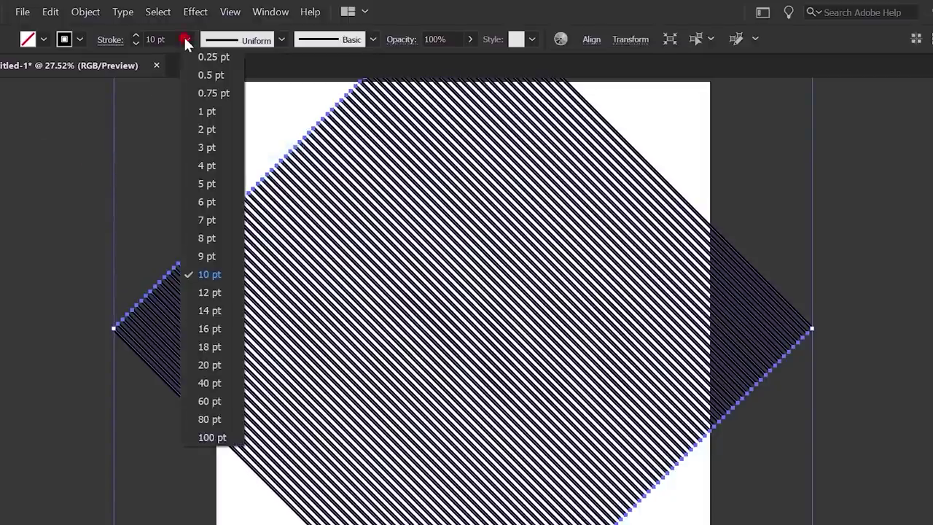
click(205, 182)
click(213, 173)
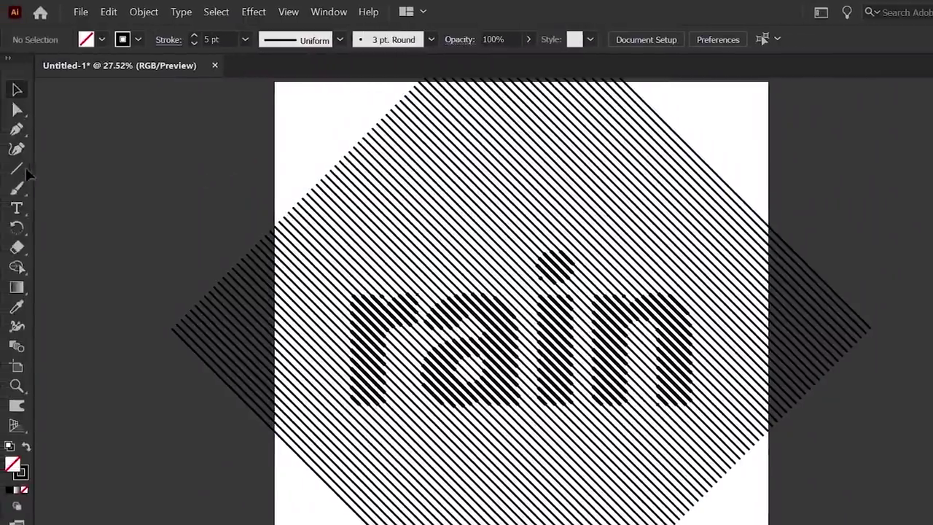
- Draw a rectangle enclosing the 'rain' lettering
click(19, 170)
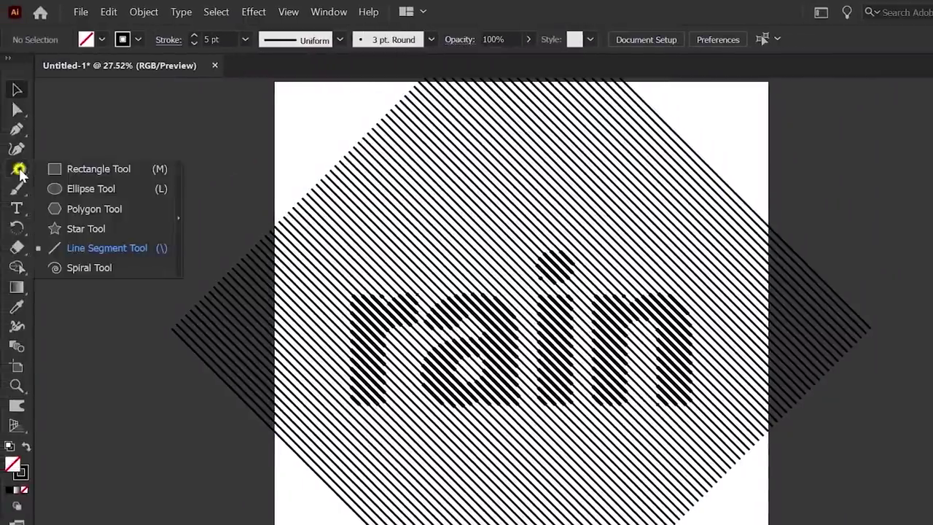
click(64, 168)
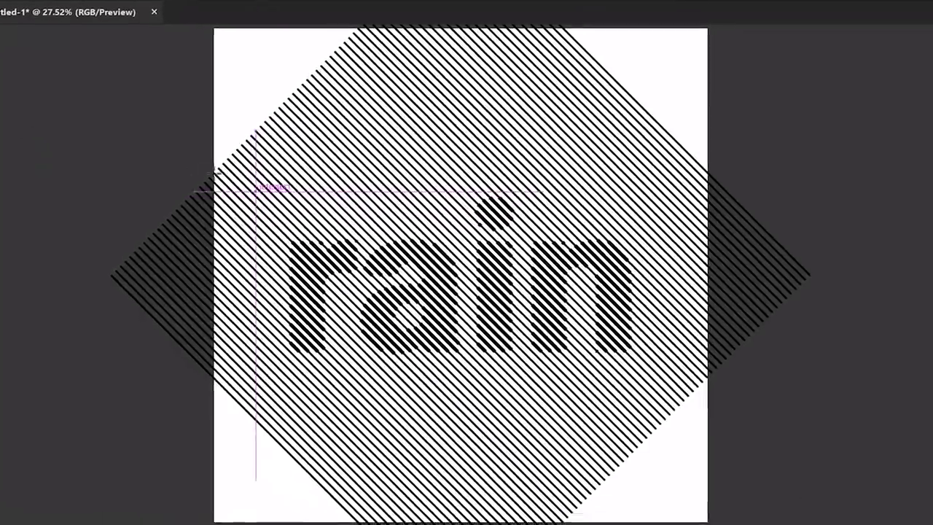
drag(323, 267, 316, 236)
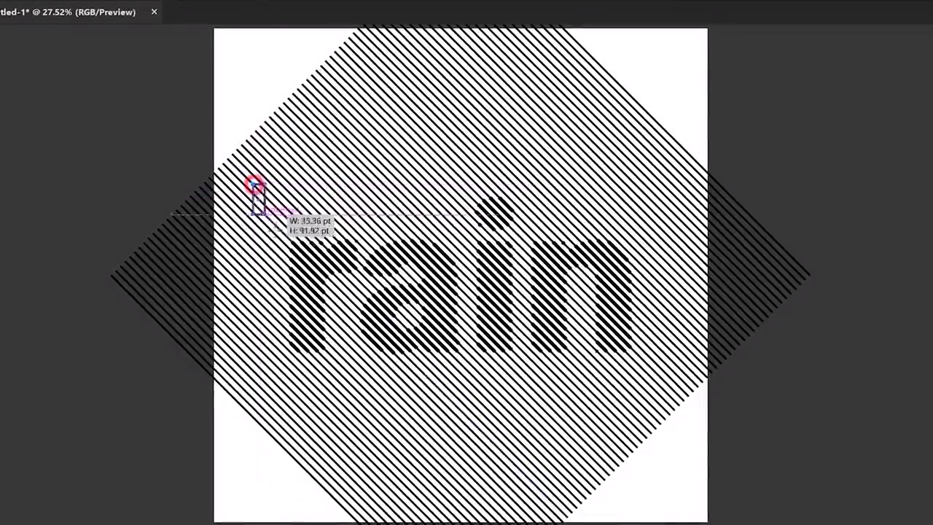
drag(260, 213, 673, 373)
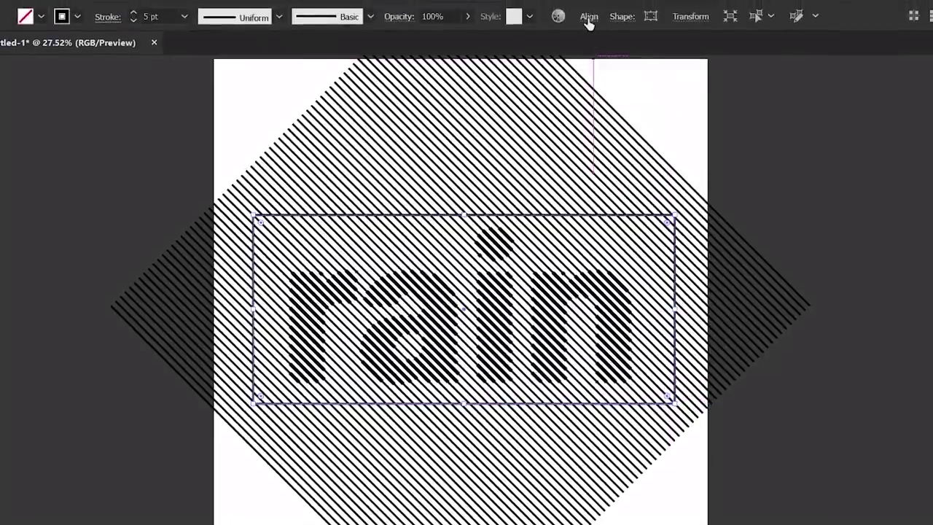
- Centre the rectangle vertically and horizontally on the artboard, then nudge it down slightly
click(588, 20)
click(554, 62)
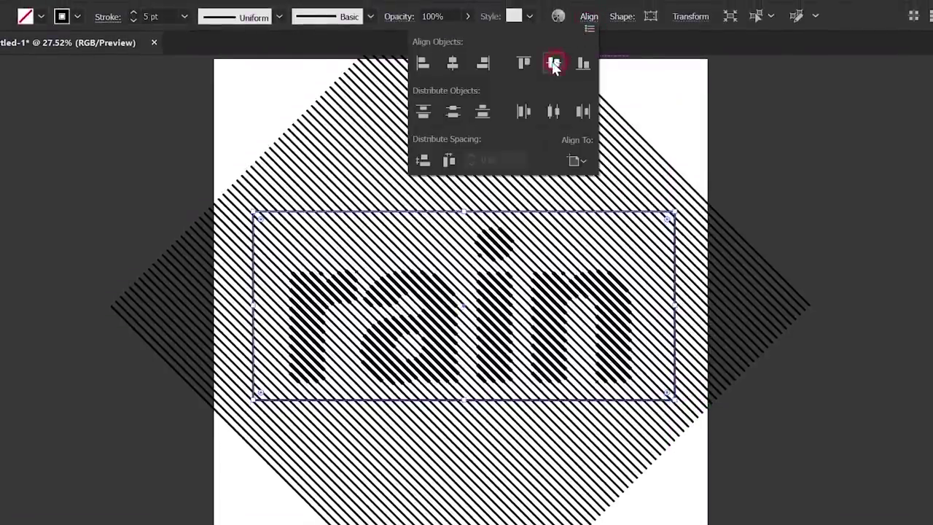
click(455, 64)
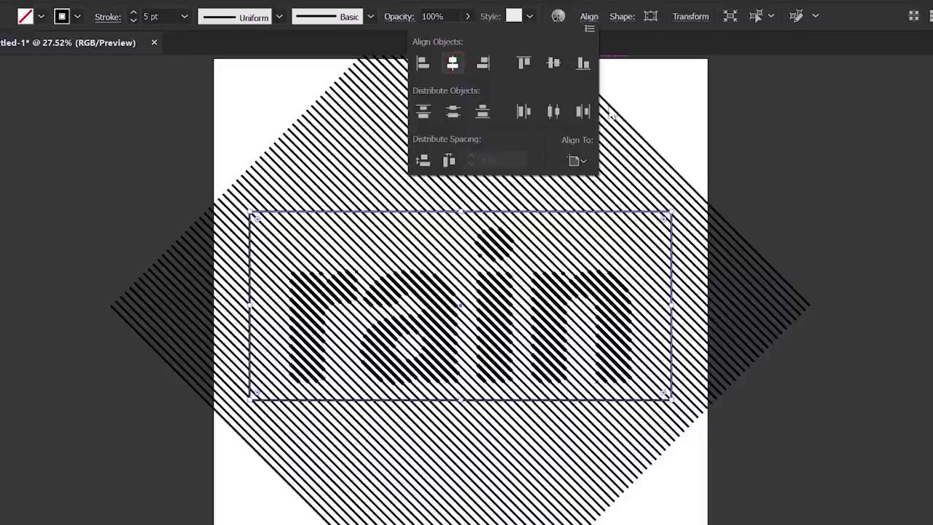
click(746, 142)
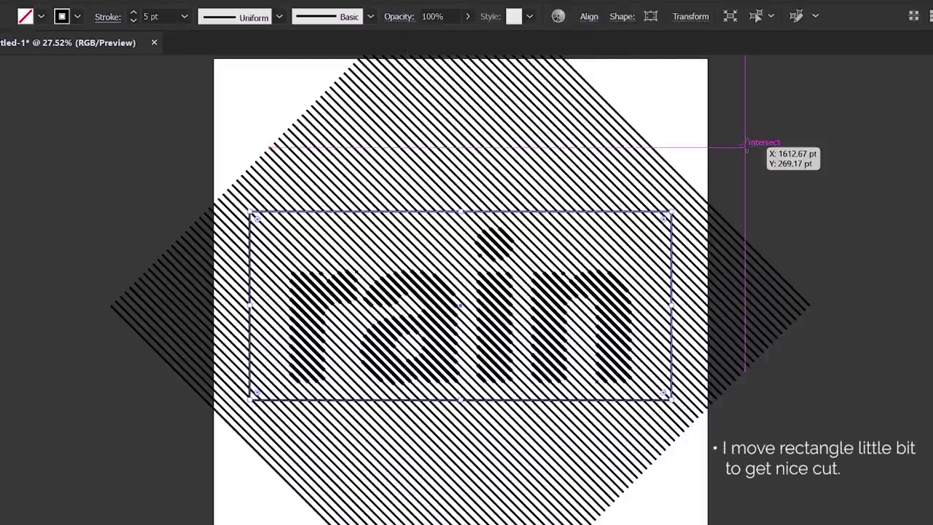
key(Down)
key(Down)
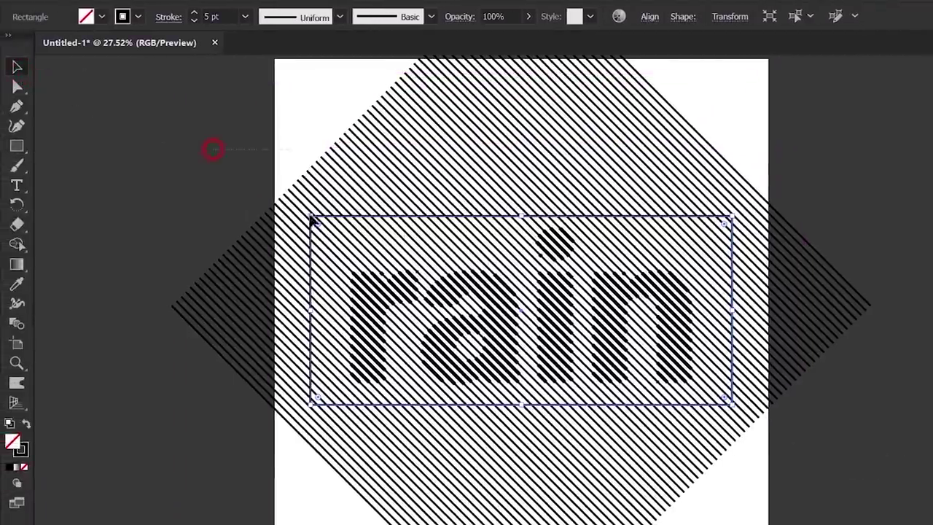
- With Shape Builder, erase the diamond stripes above, left of and below the rectangle
shift+click(348, 243)
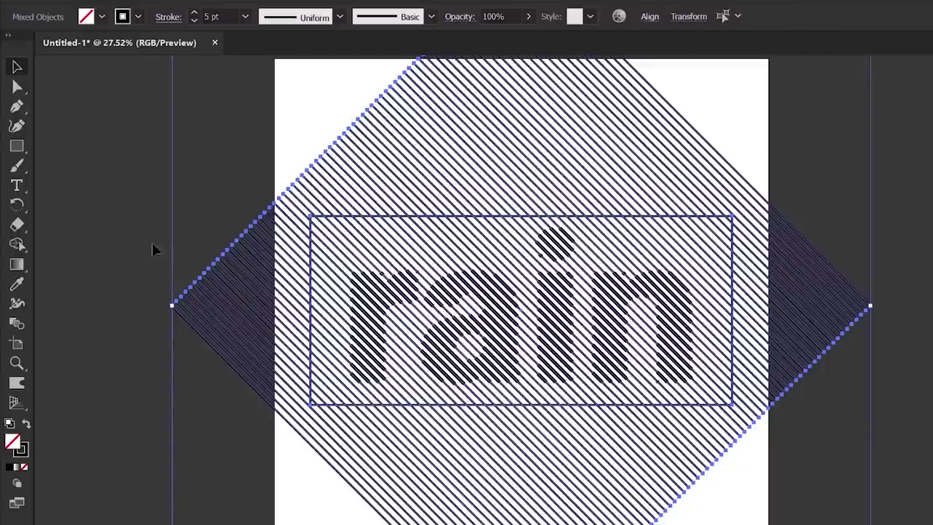
click(24, 245)
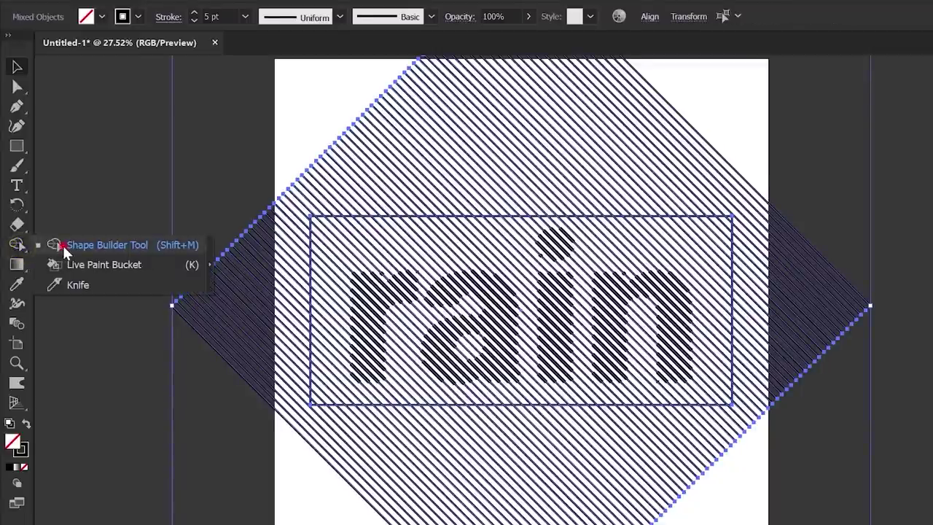
click(62, 245)
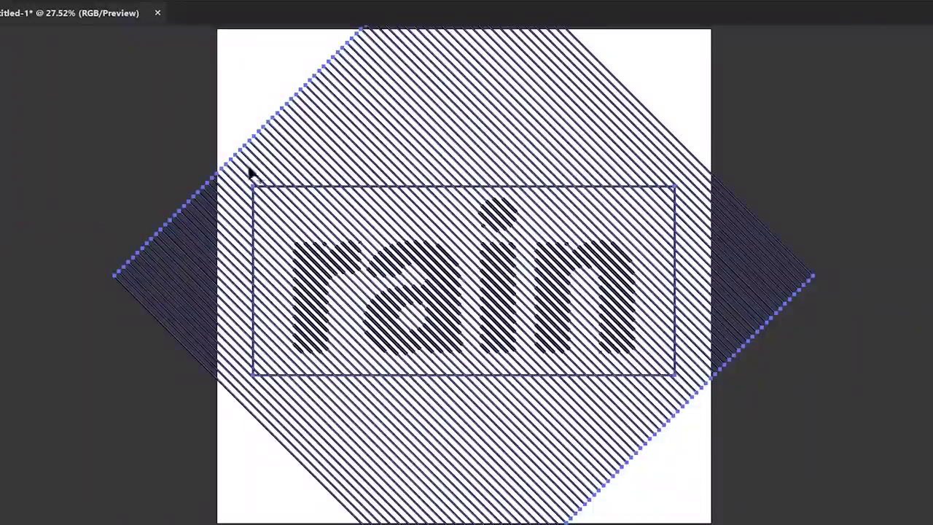
drag(290, 164, 660, 109)
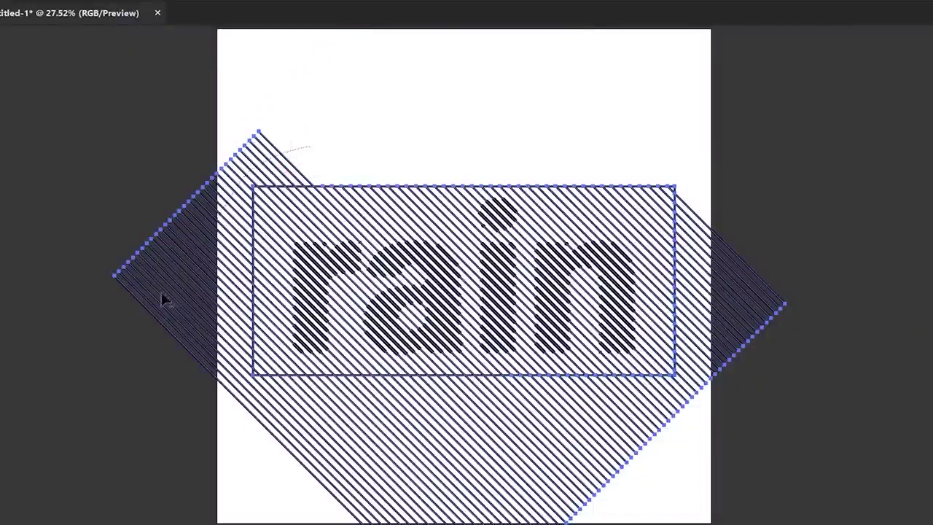
drag(306, 146, 146, 310)
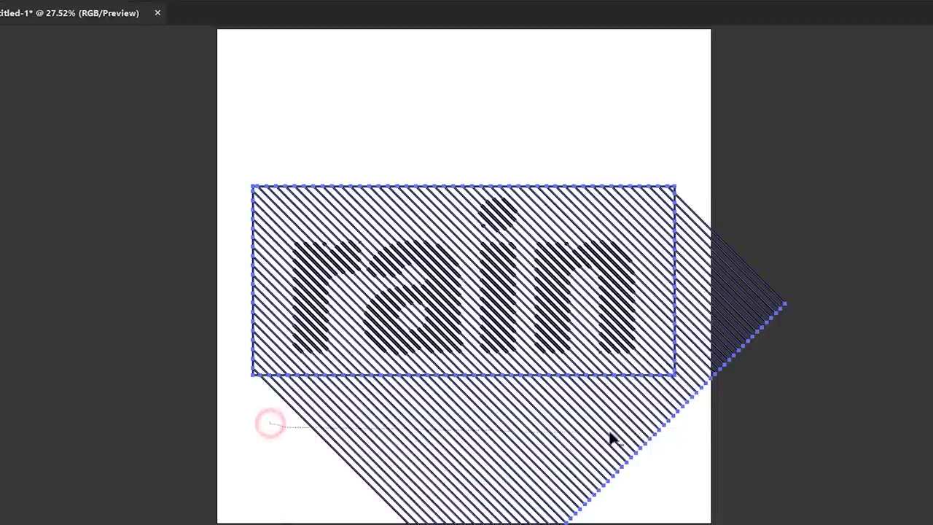
drag(318, 433, 714, 431)
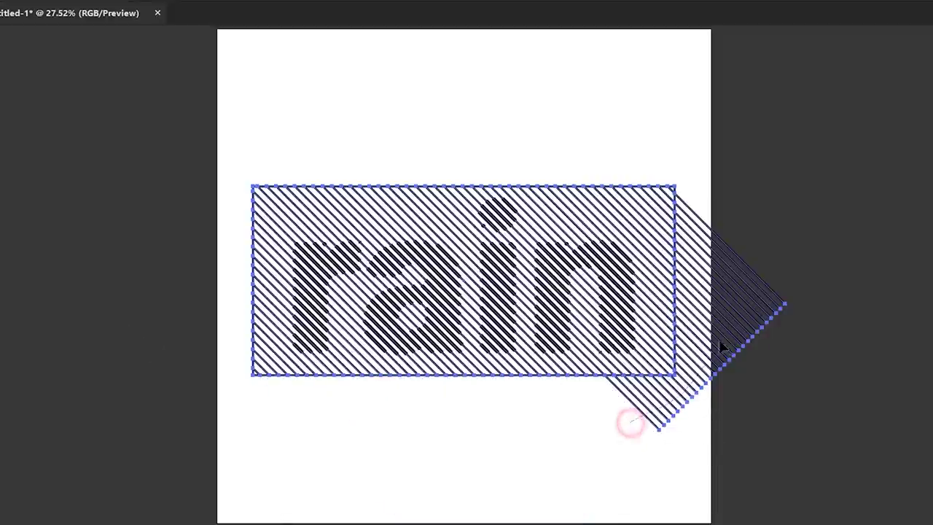
drag(653, 421, 749, 255)
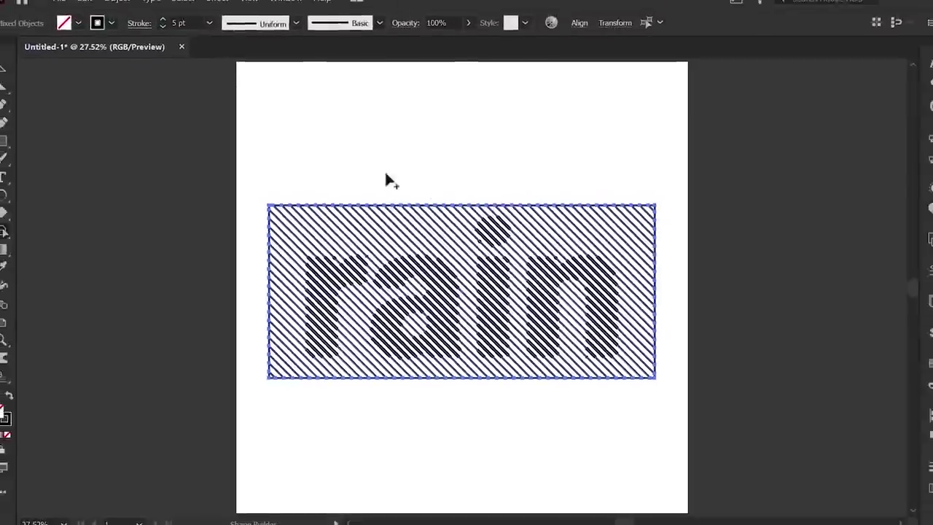
- Delete the framing rectangle's outline path, leaving only the stripes
click(16, 82)
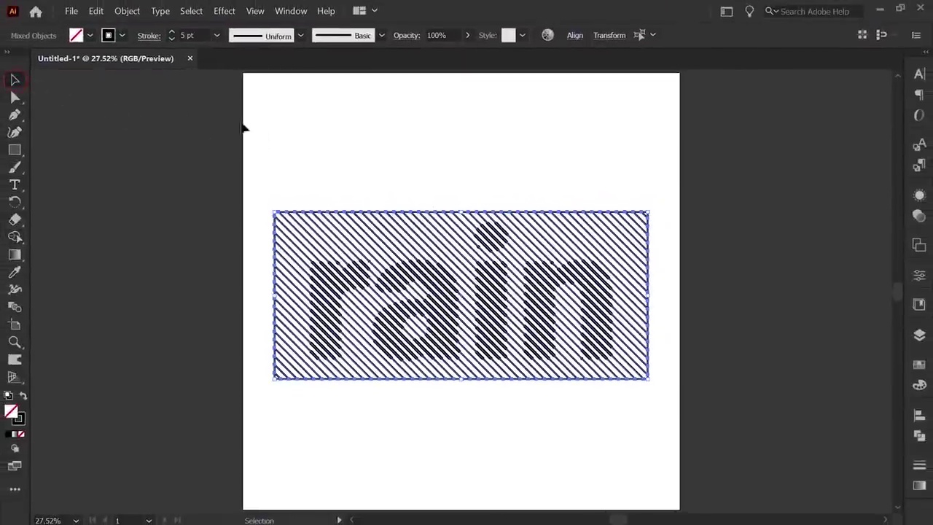
click(365, 146)
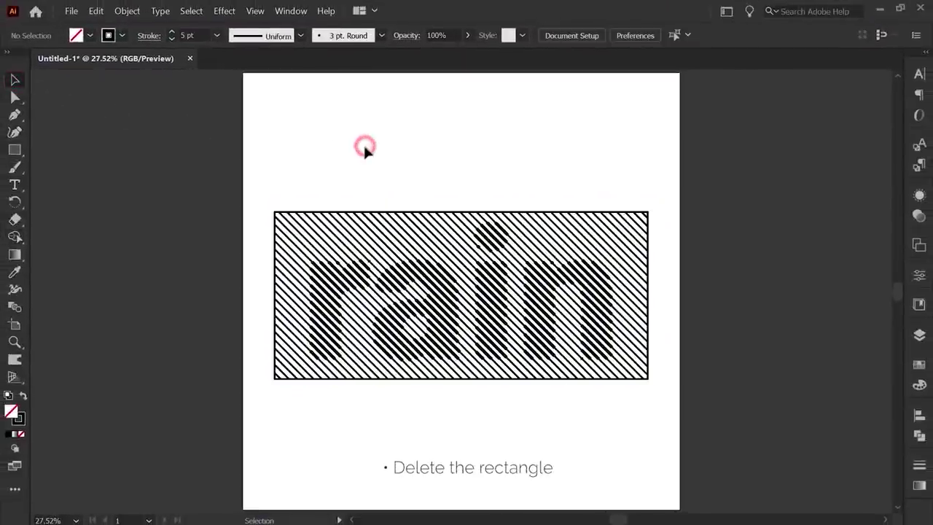
click(342, 212)
key(Delete)
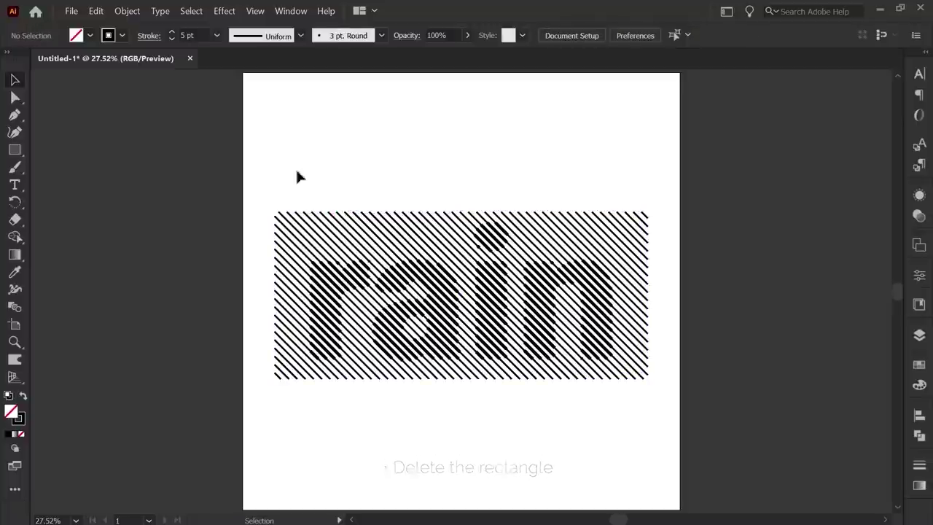
- Unlock all objects and marquee-select the entire striped rain artwork
click(127, 12)
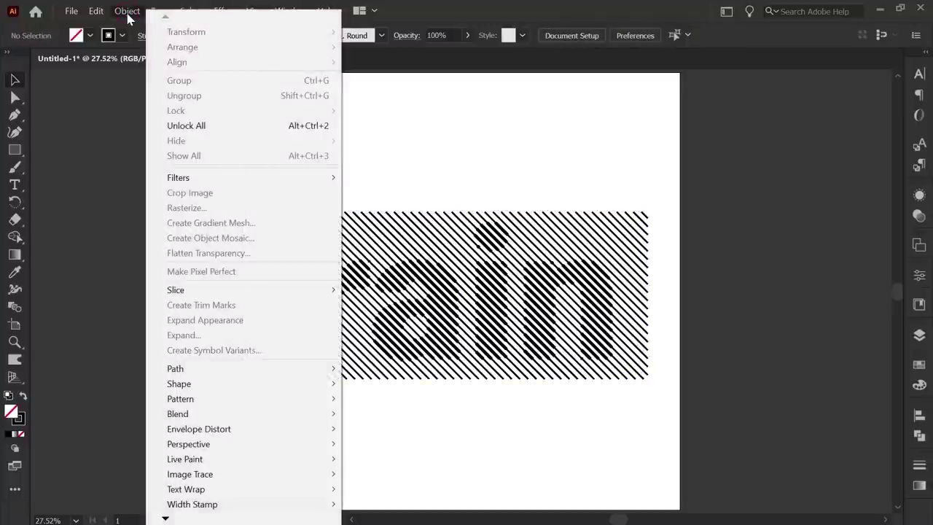
click(179, 125)
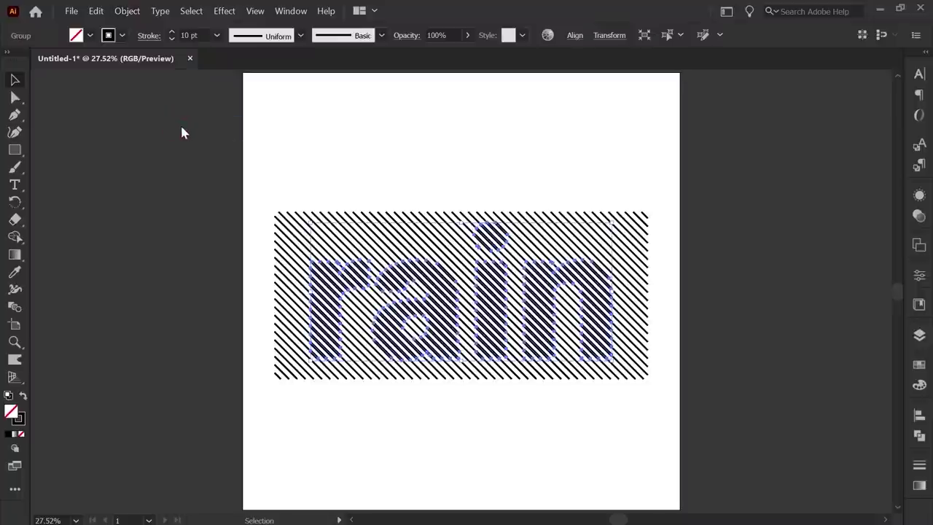
click(311, 155)
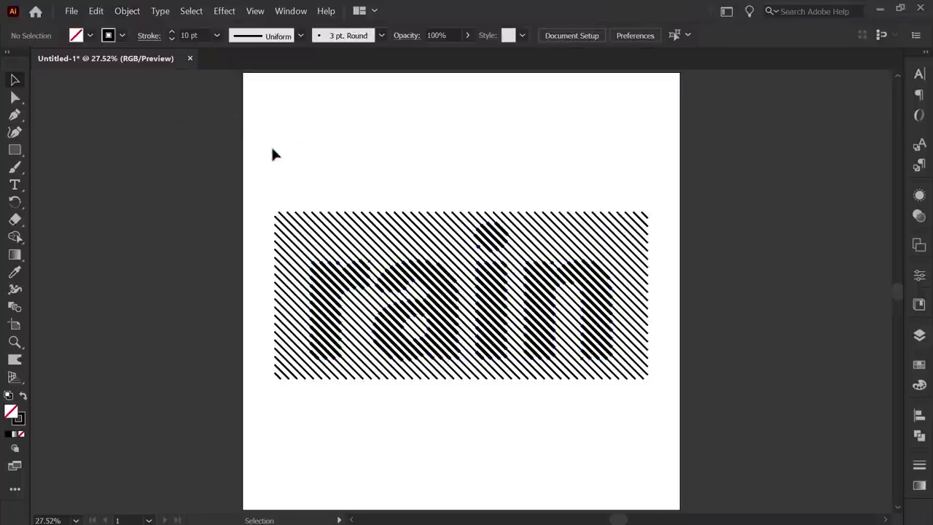
drag(268, 151, 654, 435)
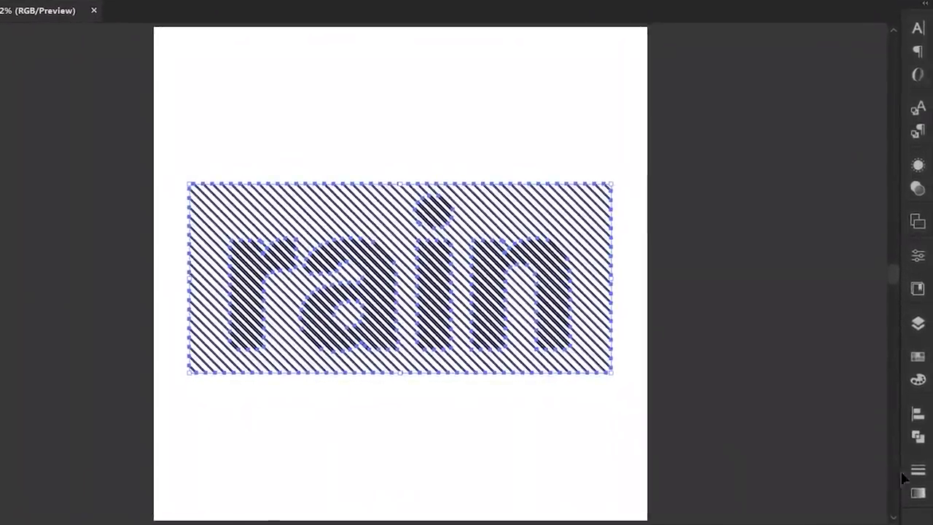
- Give all the stripes Round Cap and Round Join in the Stroke panel
click(919, 476)
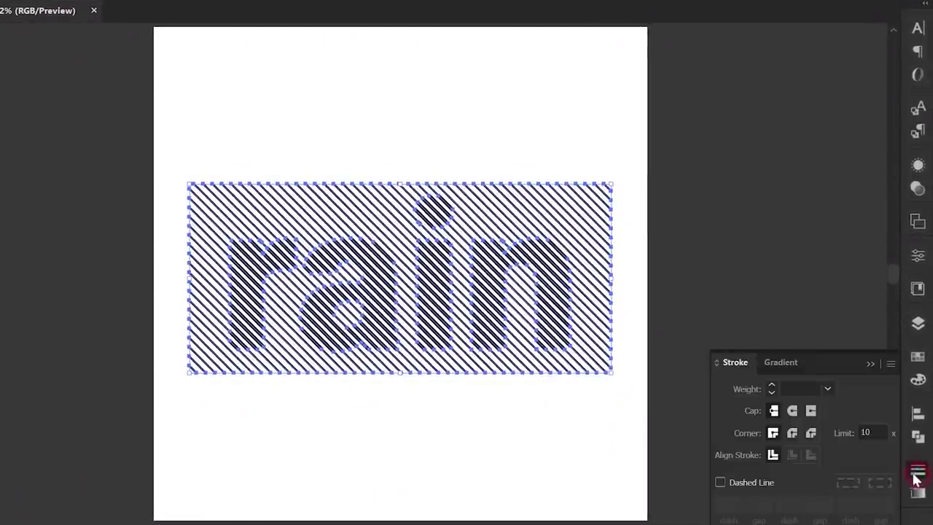
click(793, 433)
click(792, 411)
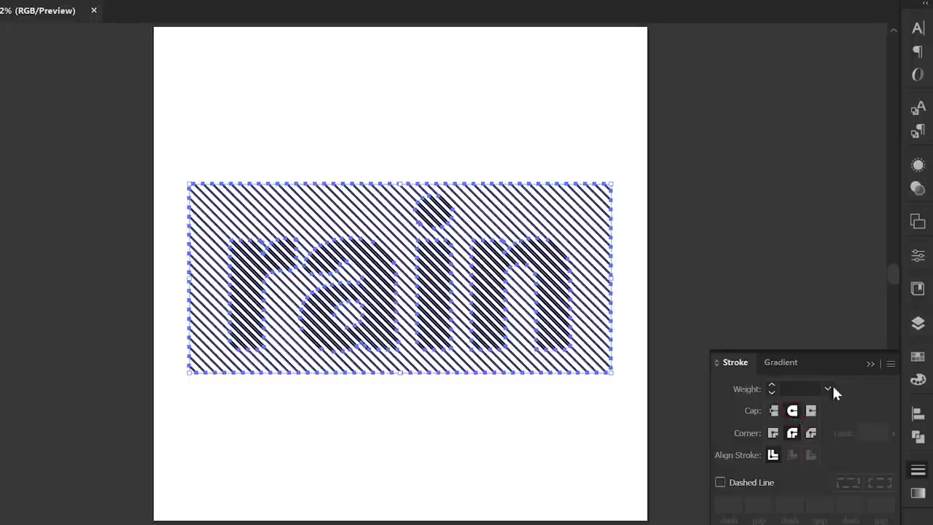
click(870, 364)
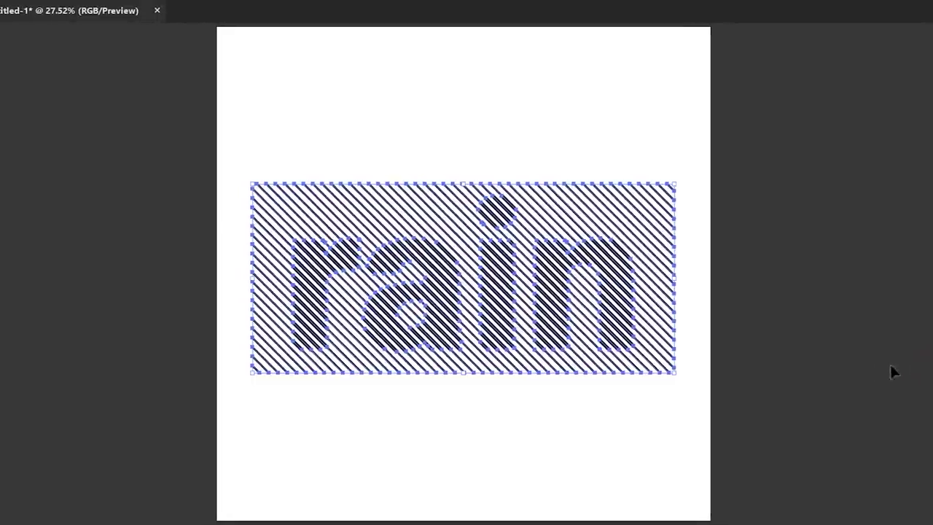
- Rotate the rain artwork 45° so the stripes run vertically
drag(677, 379, 610, 464)
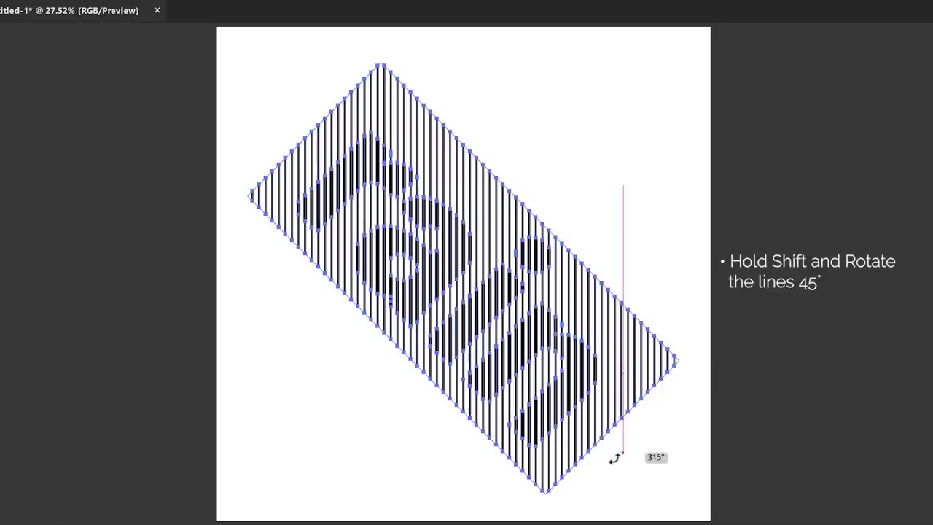
key(ctrl+minus)
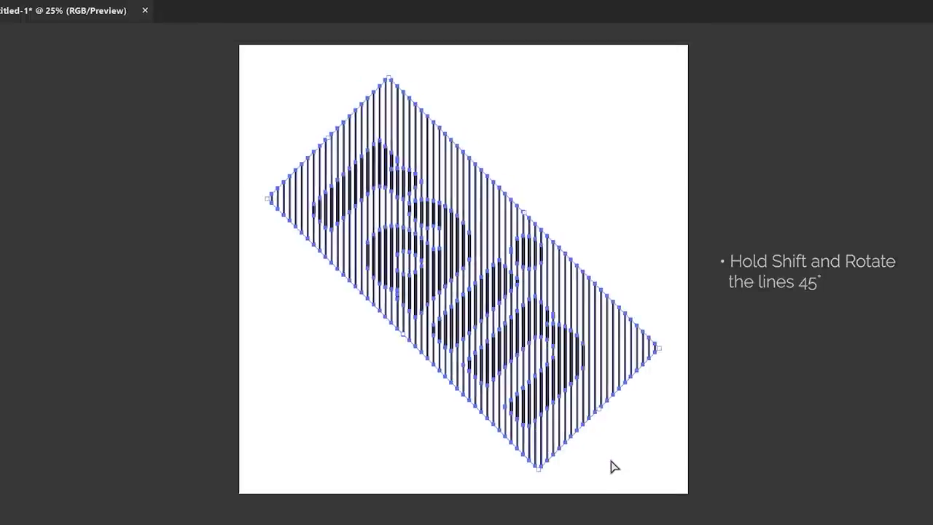
click(659, 300)
- Send the rotated stripe panel to the back, then select the rain letter stripes
right_click(626, 347)
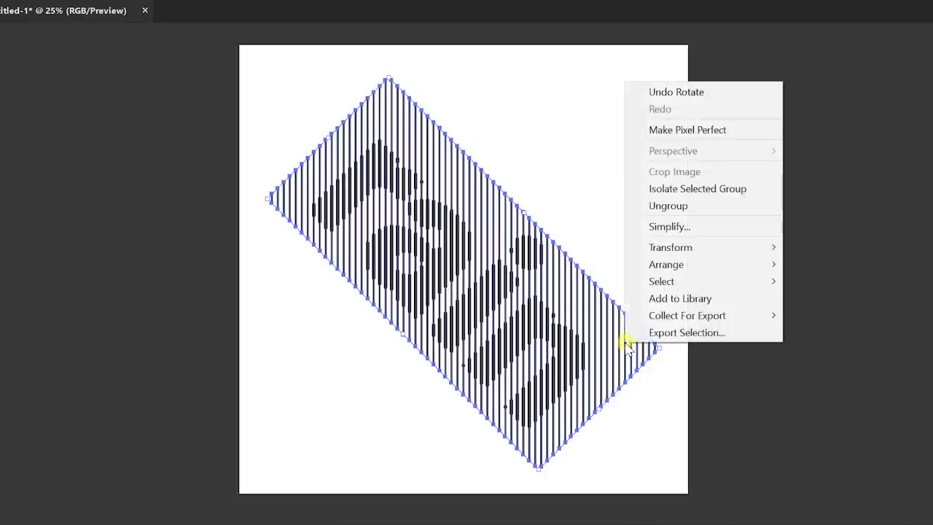
click(754, 264)
click(829, 316)
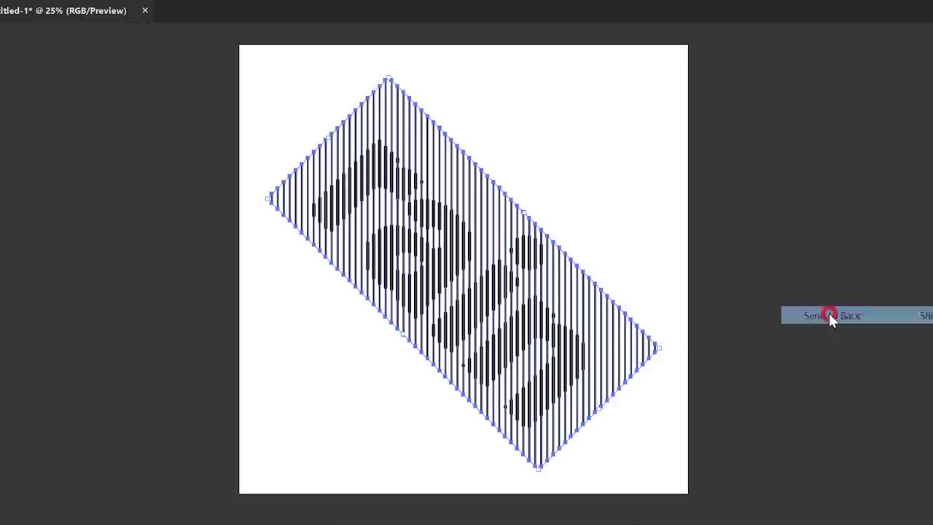
click(677, 357)
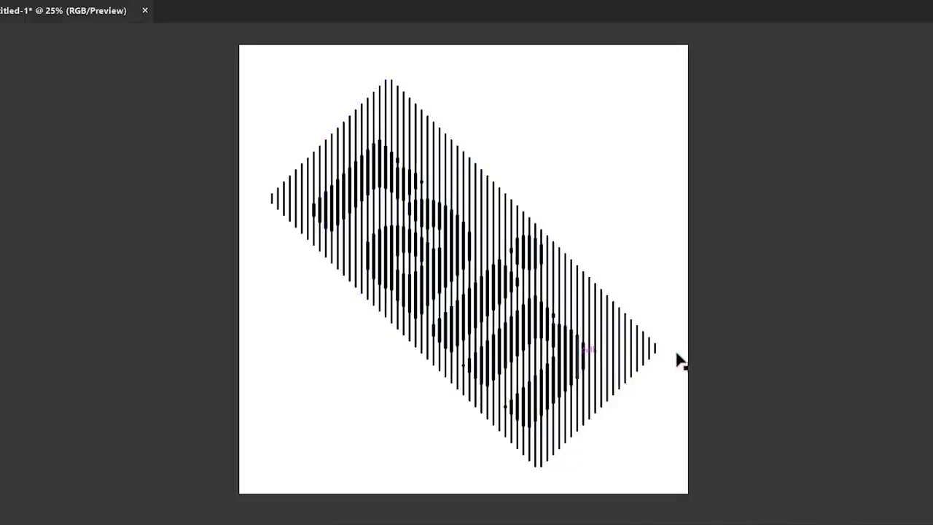
click(574, 348)
- Ungroup the letter stripes and Transform Each with a random 35 pt vertical move
right_click(575, 350)
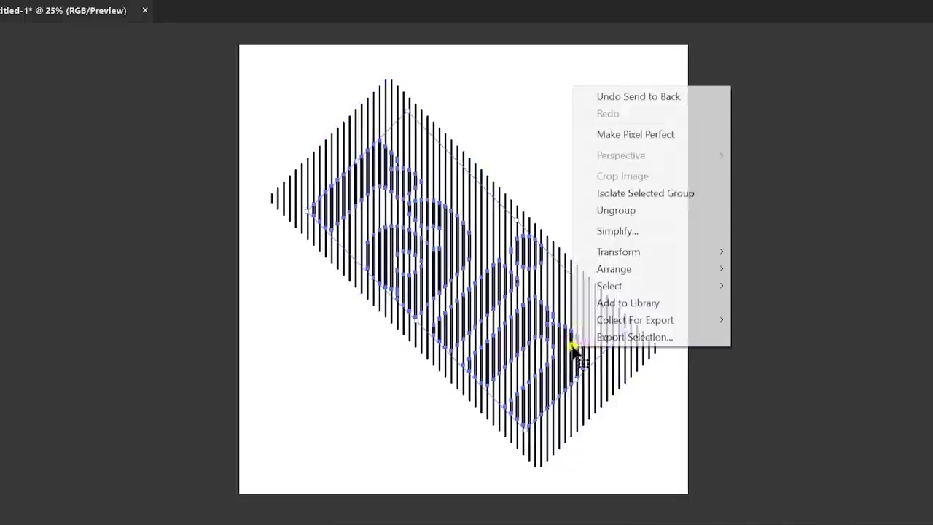
click(620, 210)
right_click(580, 338)
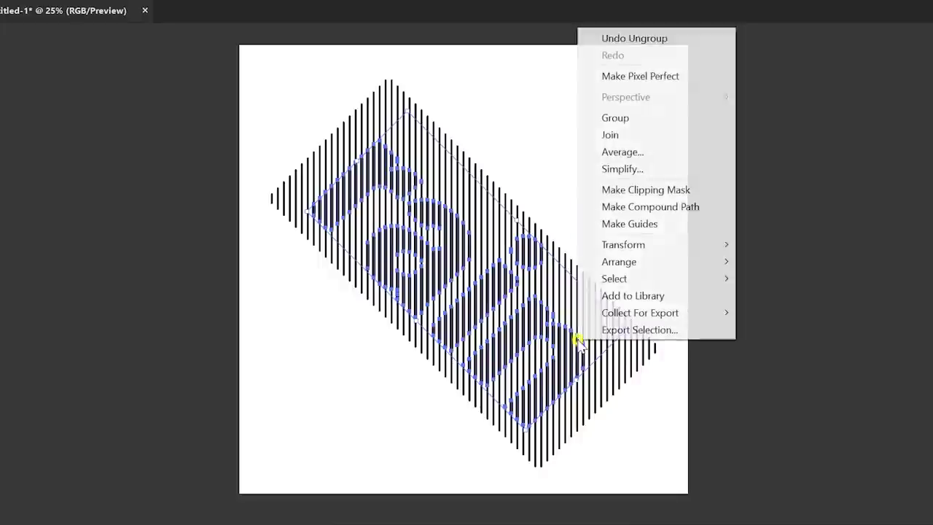
mouse_move(624, 245)
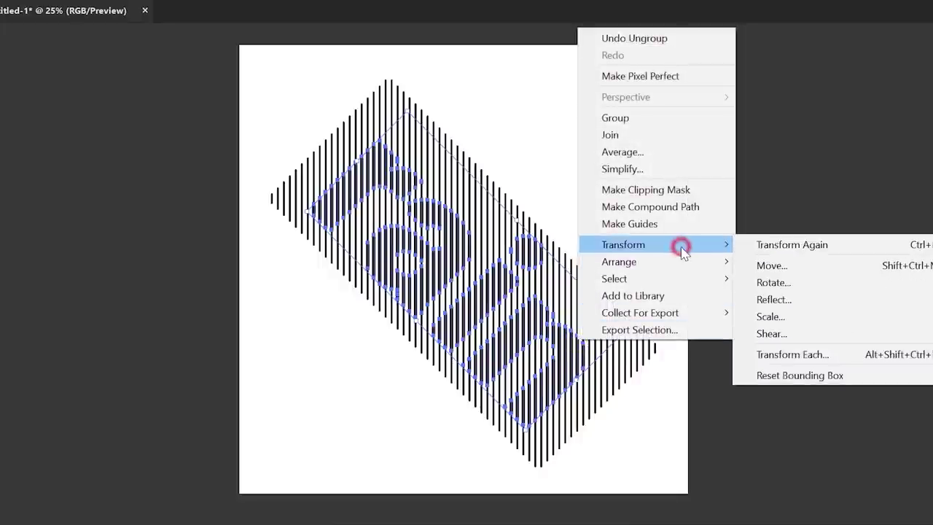
click(795, 354)
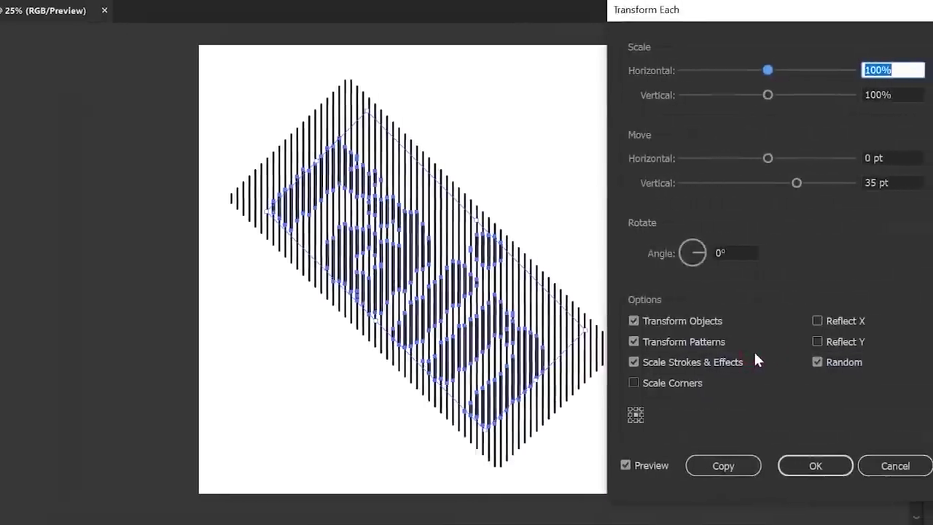
click(889, 184)
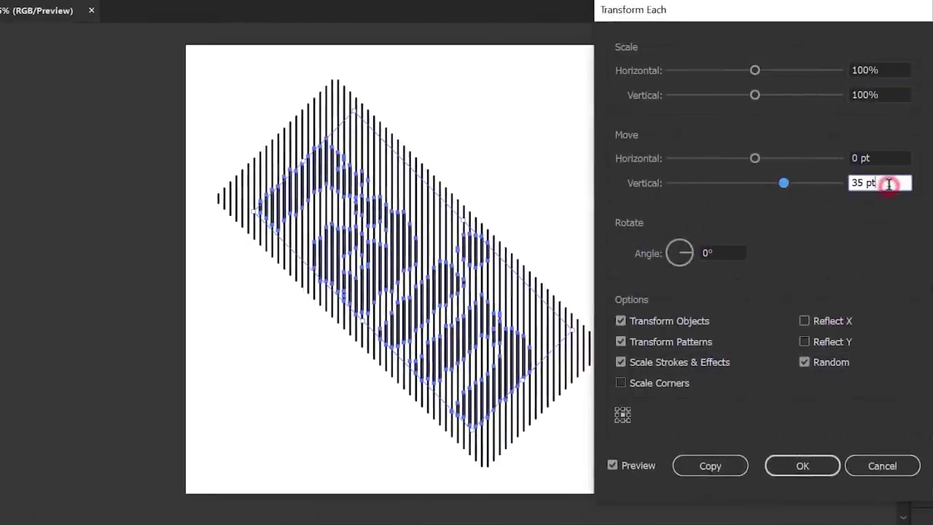
double_click(889, 183)
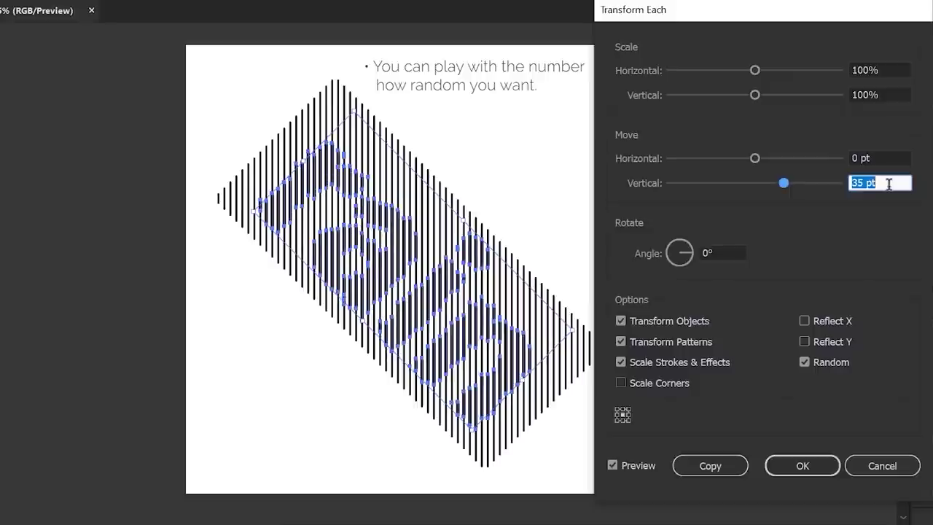
key(Down)
key(Down)
key(Up)
key(Up)
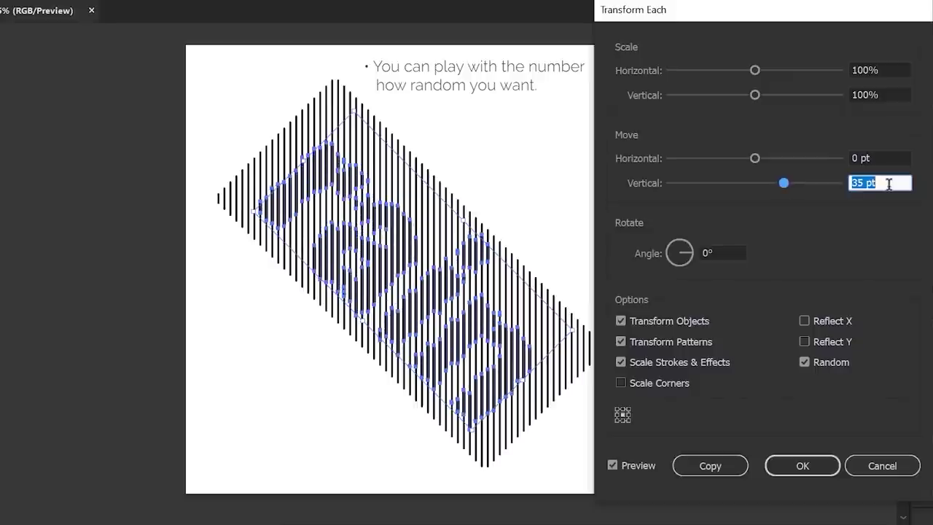
click(810, 358)
click(811, 359)
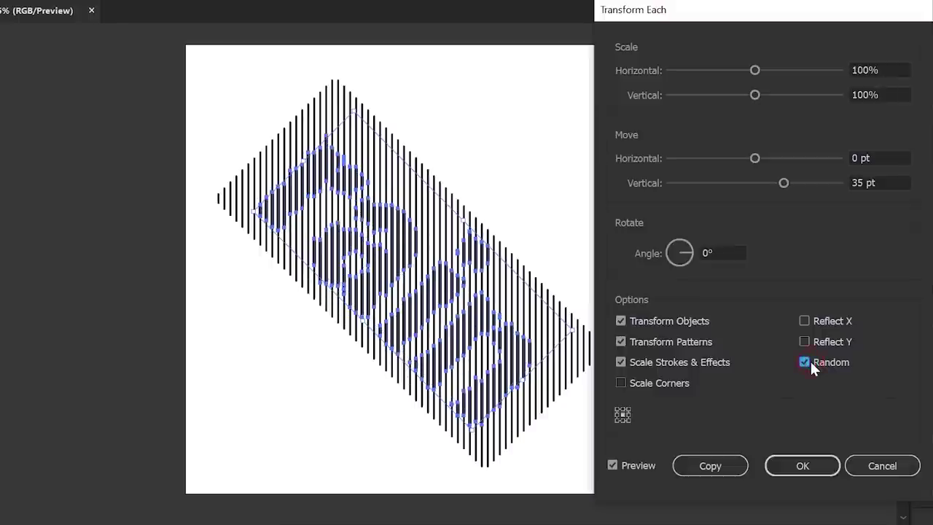
click(820, 464)
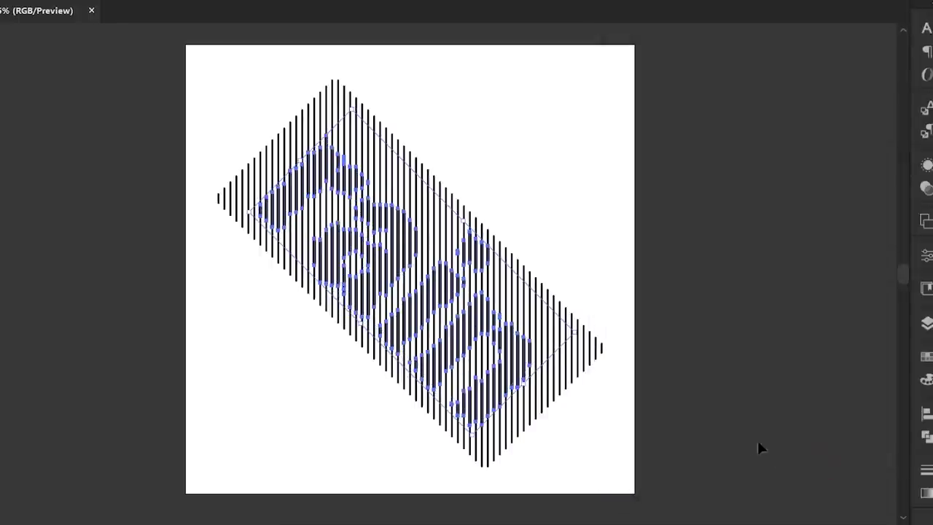
- Regroup the letter stripes, then select and ungroup the whole rain artwork
right_click(523, 359)
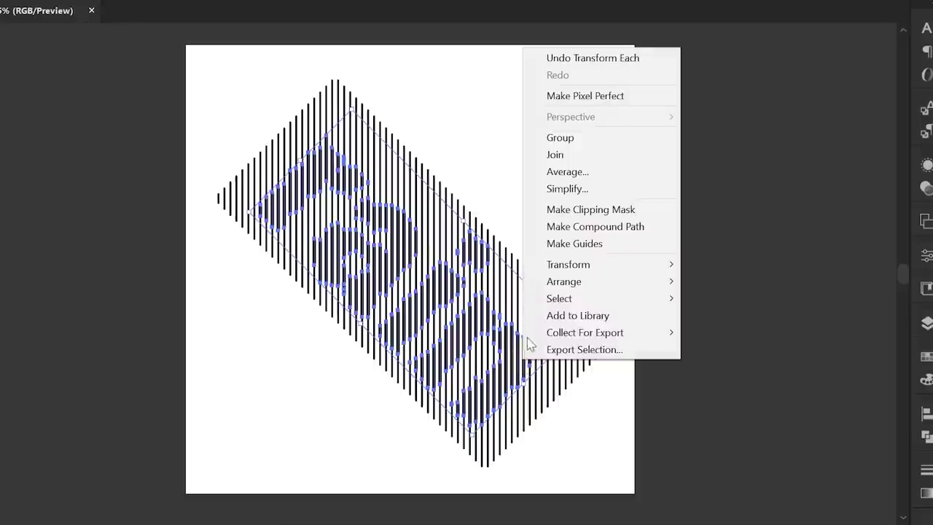
click(562, 139)
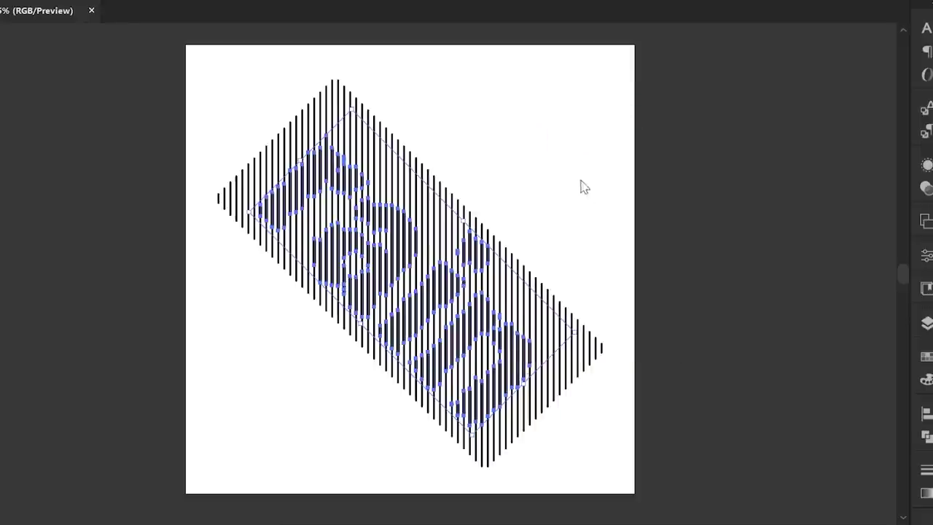
click(603, 248)
drag(602, 245, 555, 328)
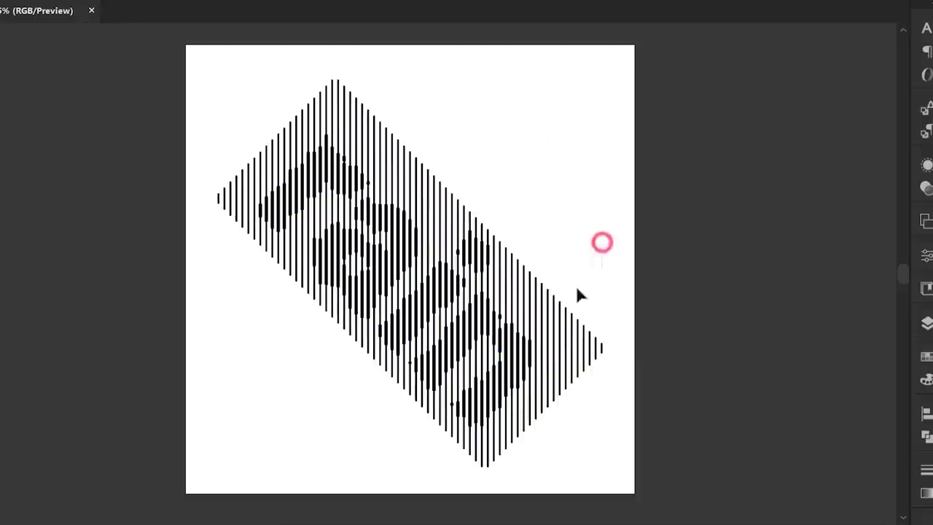
right_click(555, 327)
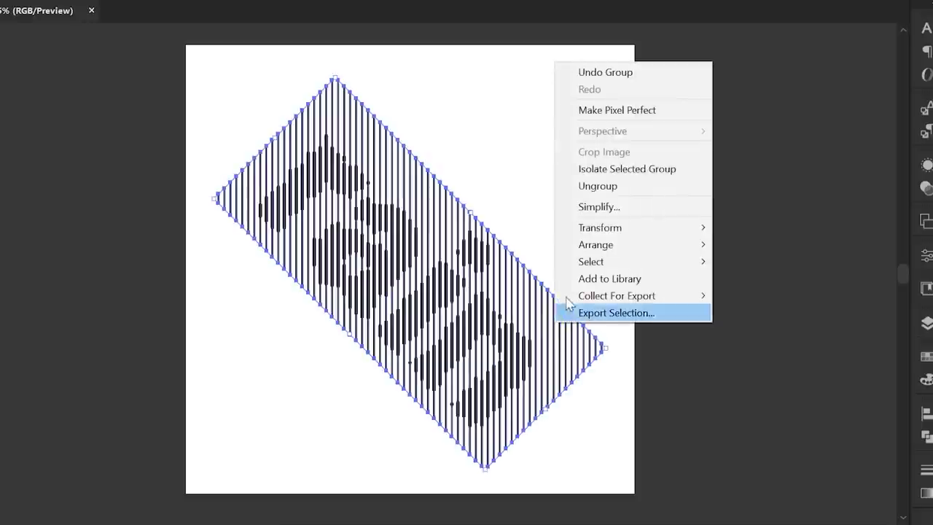
click(611, 187)
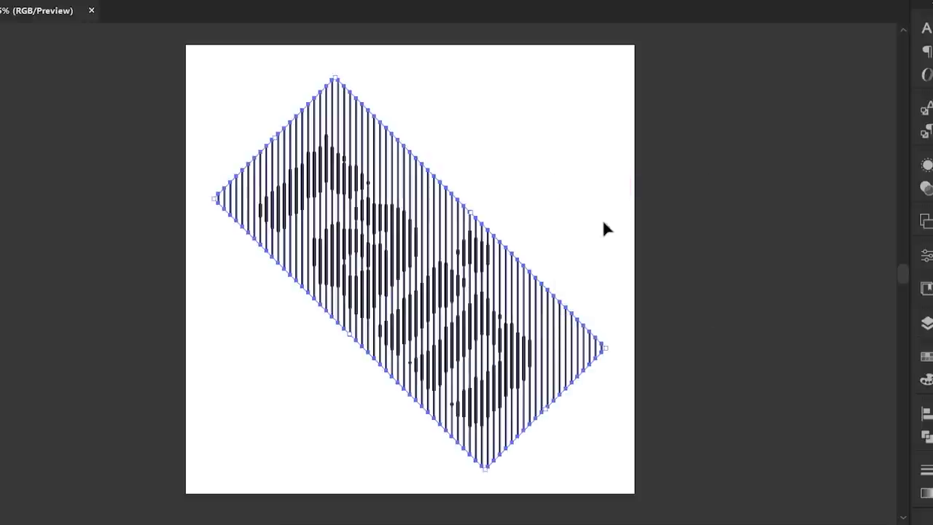
- Transform Each line with a random vertical move of up to 110 pt
right_click(573, 330)
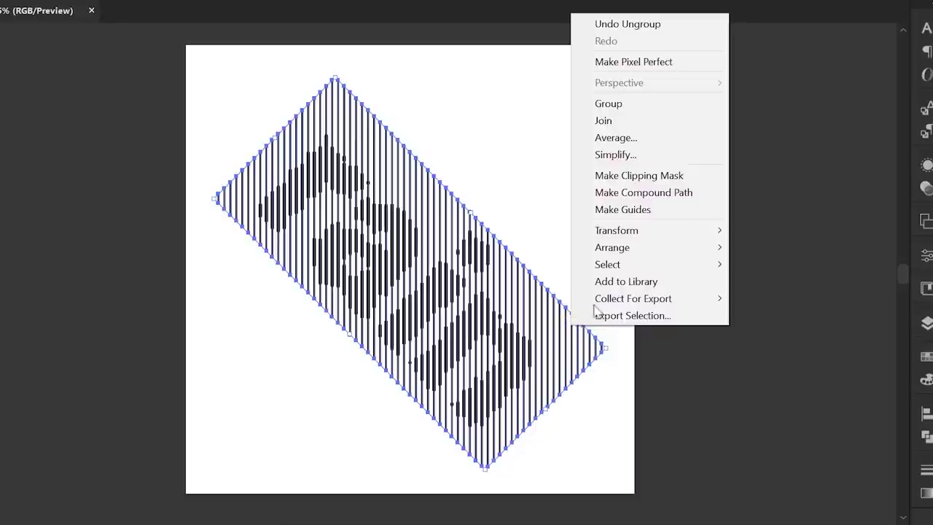
click(673, 229)
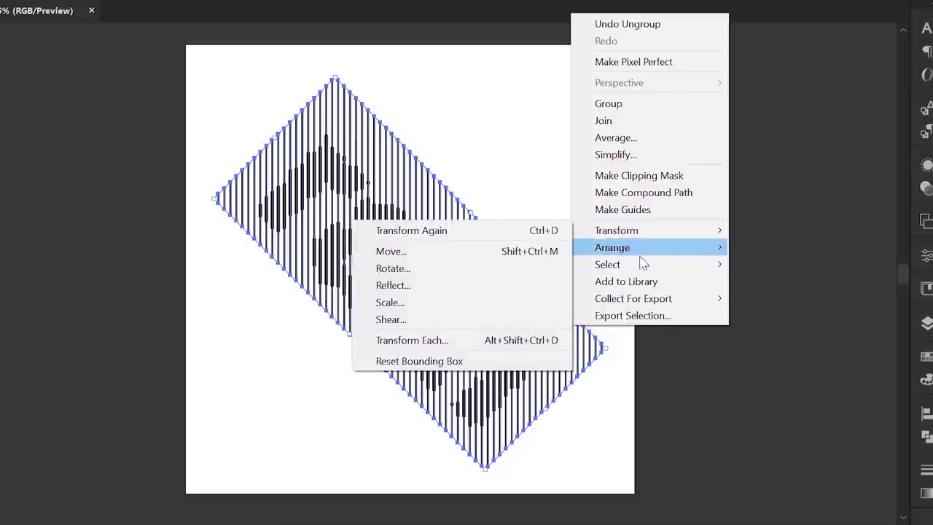
click(537, 338)
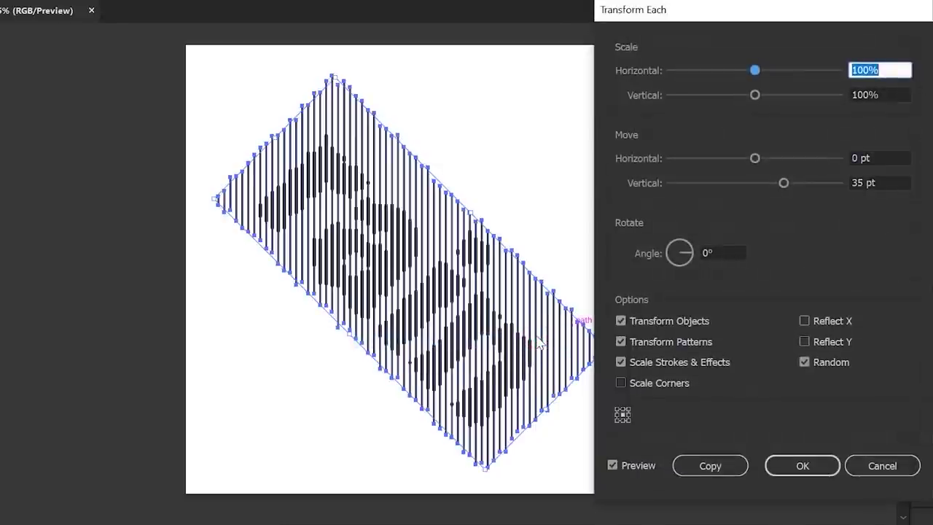
click(881, 183)
double_click(885, 183)
text(70)
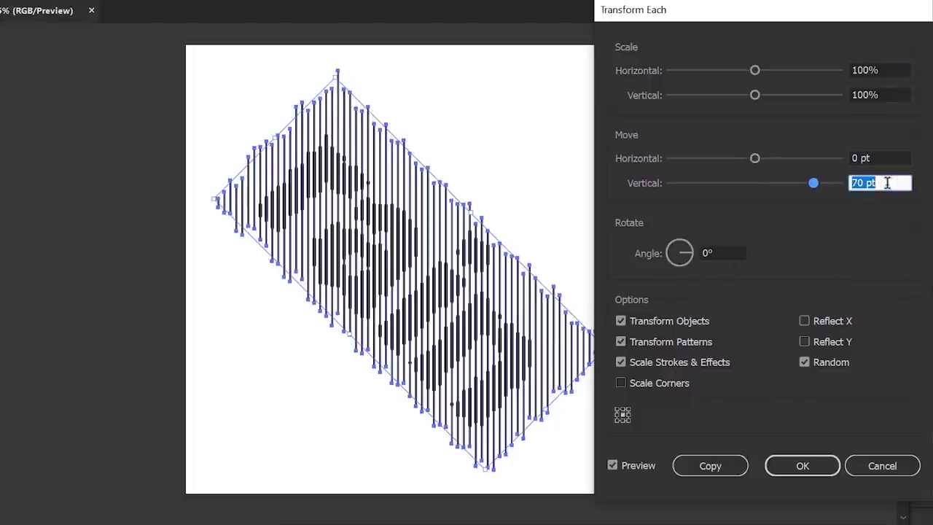
key(shift+Up)
key(shift+Up)
key(shift+Up)
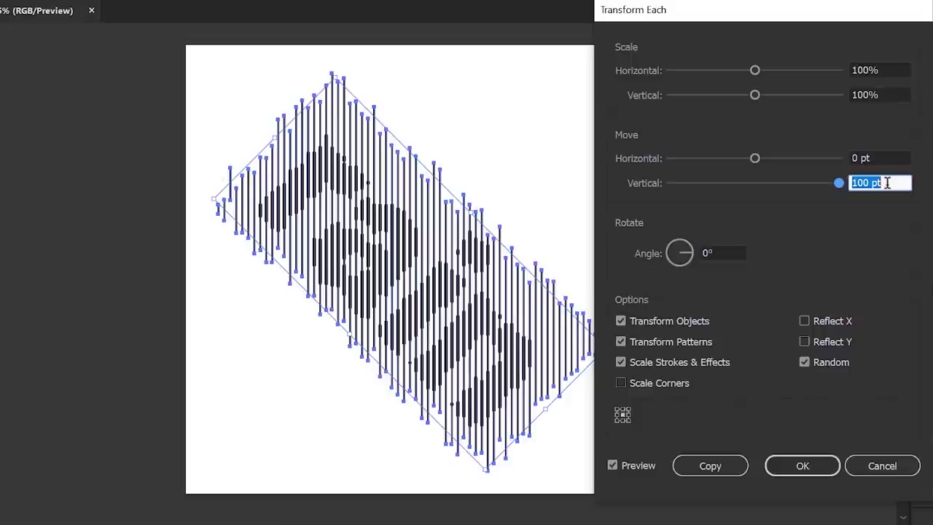
key(shift+Up)
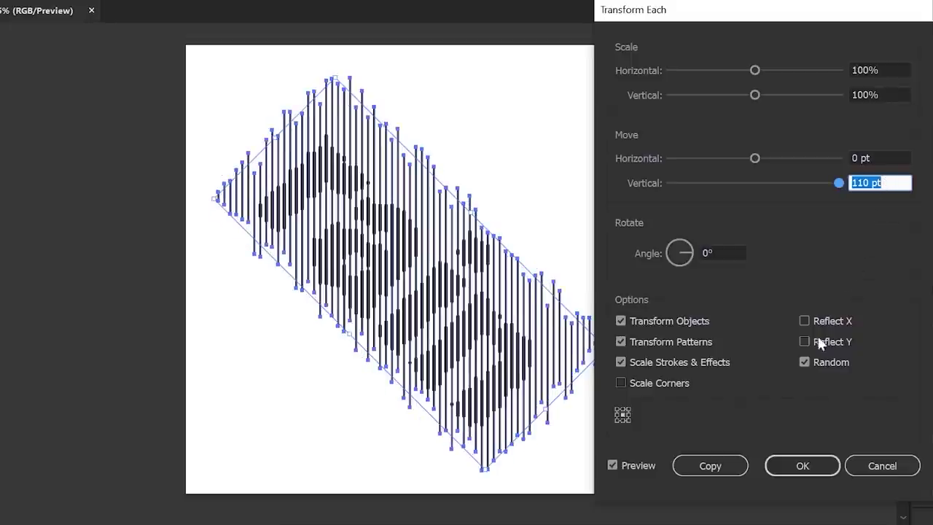
click(805, 363)
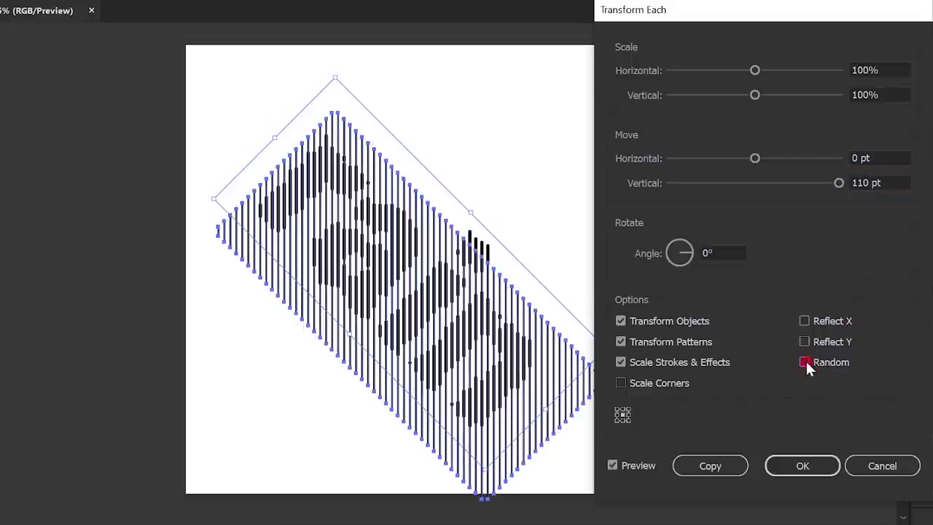
click(805, 363)
click(807, 465)
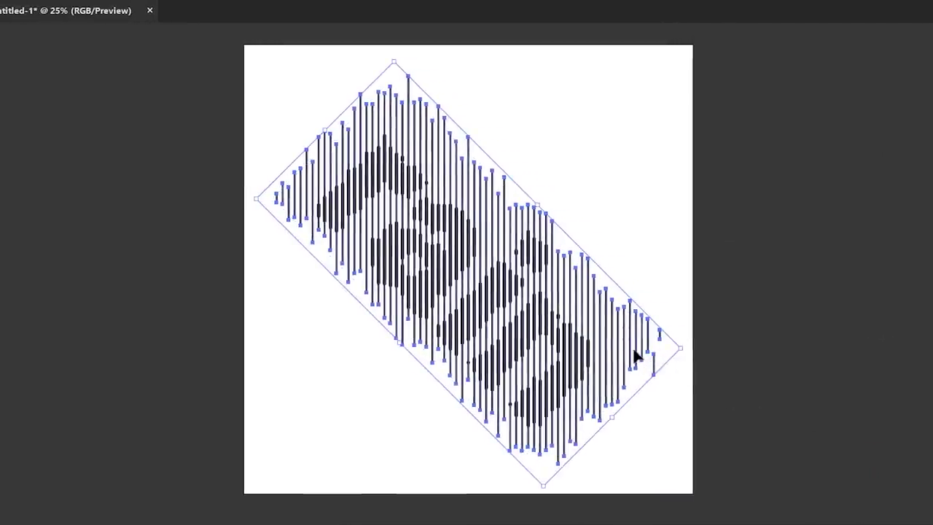
- Group the offset lines, rotate them level, and scale down to about 1018 pt wide
right_click(635, 353)
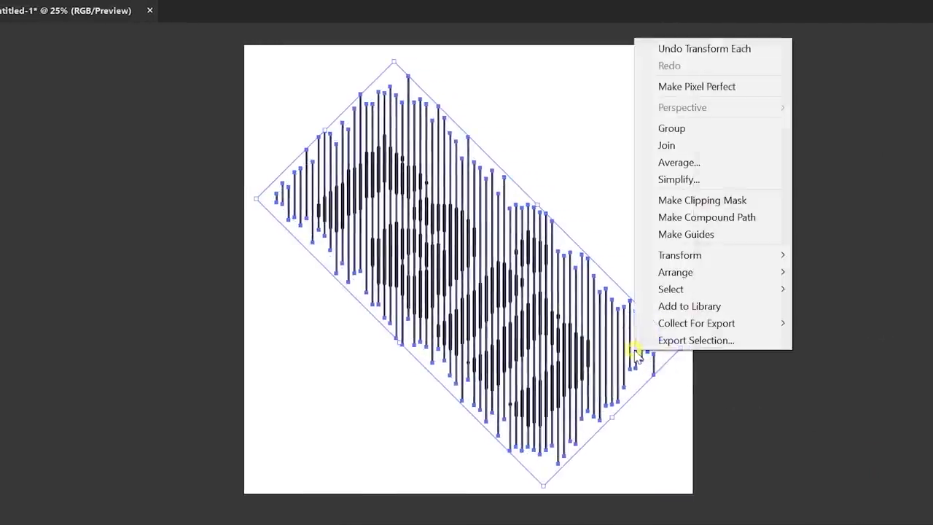
click(711, 128)
click(722, 296)
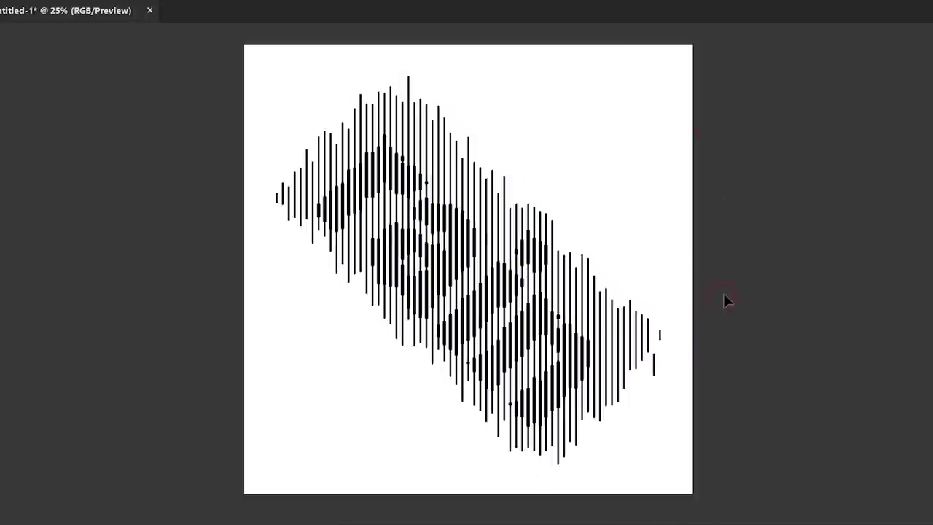
click(519, 389)
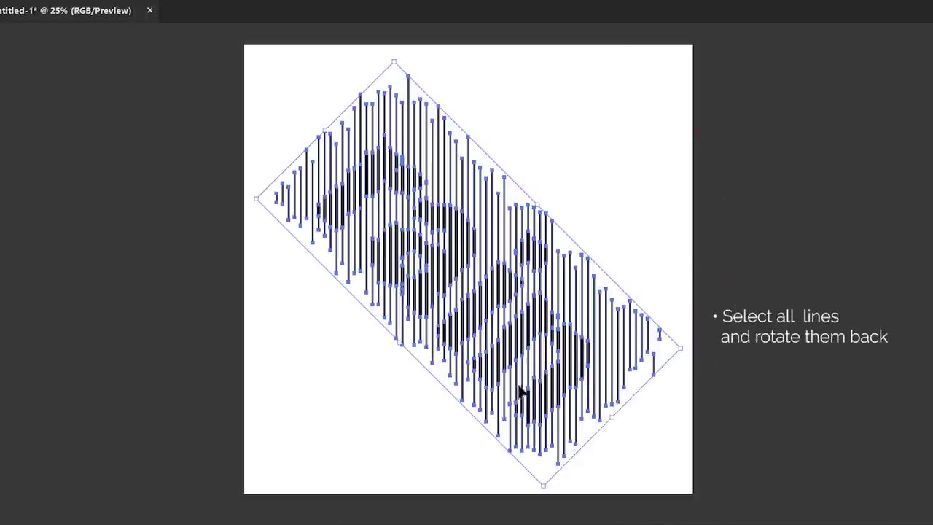
drag(687, 350, 706, 223)
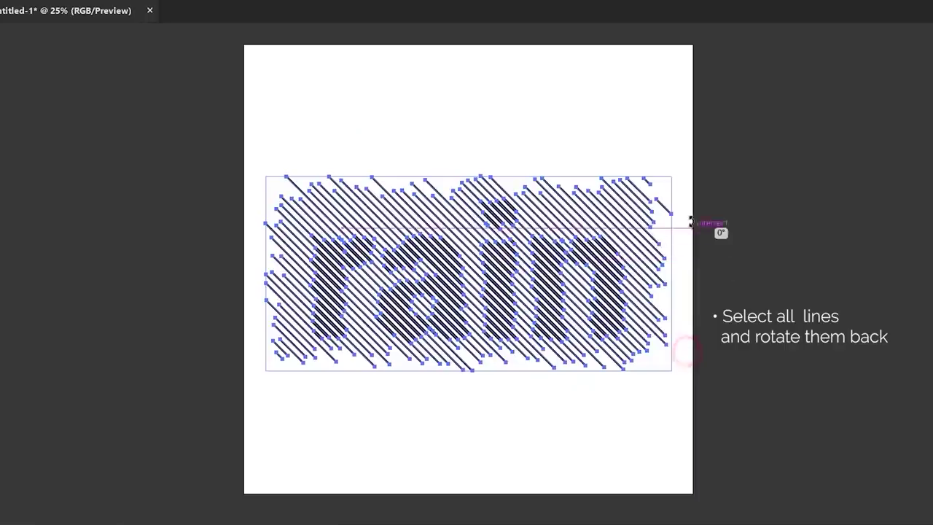
drag(676, 273, 621, 284)
click(663, 295)
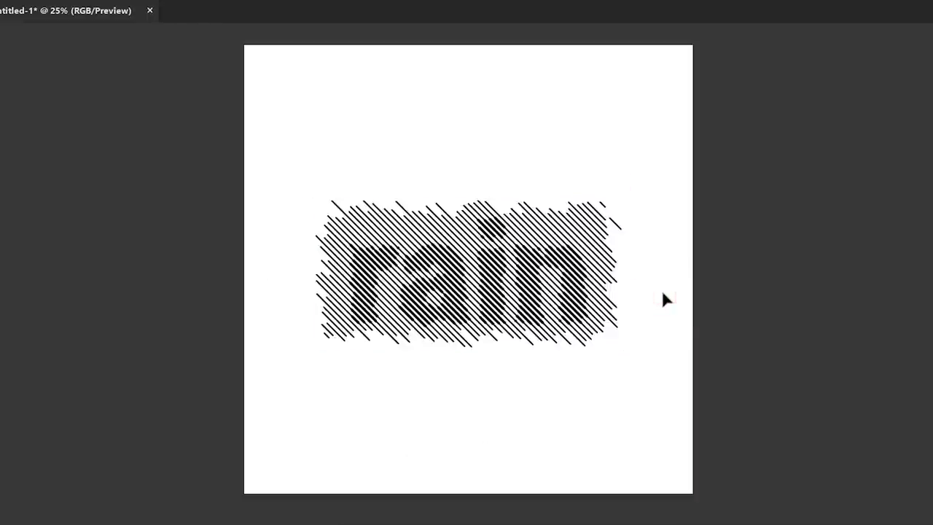
- Set all rain lines to a 2 pt stroke weight, then reselect the whole group
drag(635, 195, 592, 215)
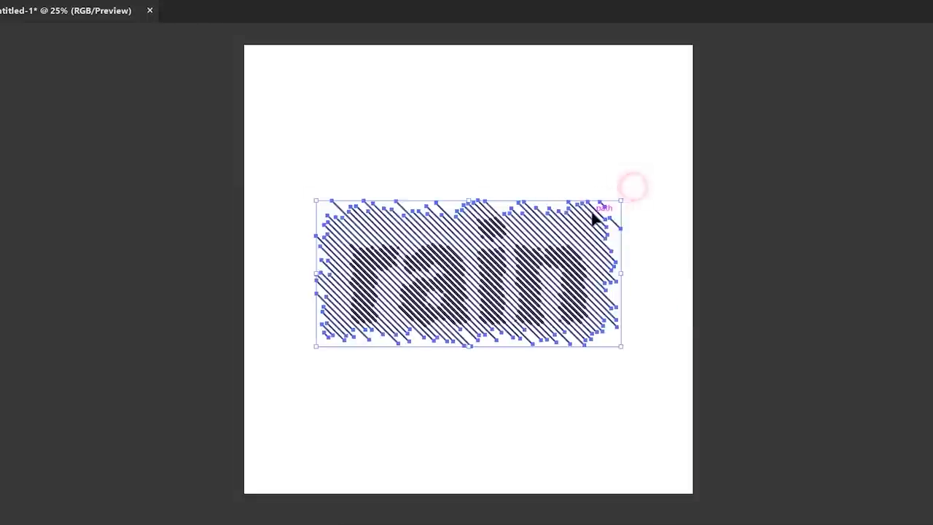
click(140, 42)
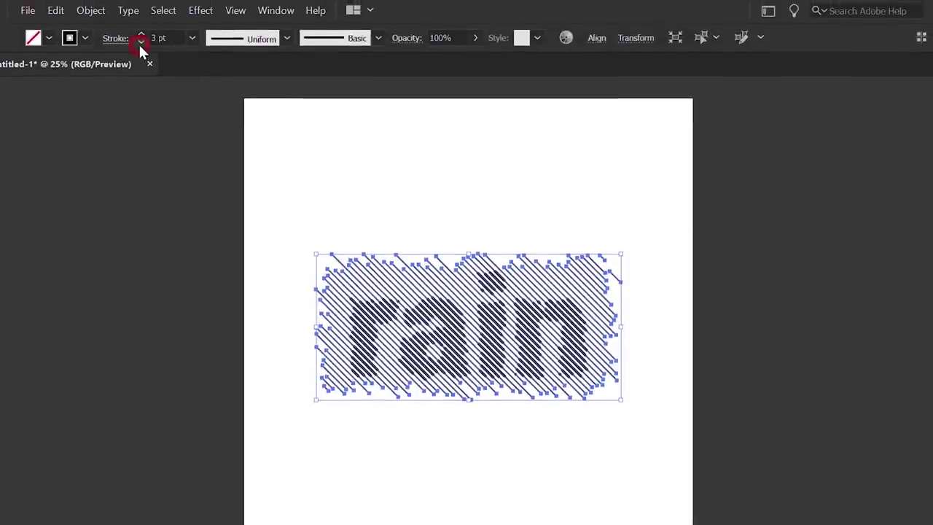
click(569, 154)
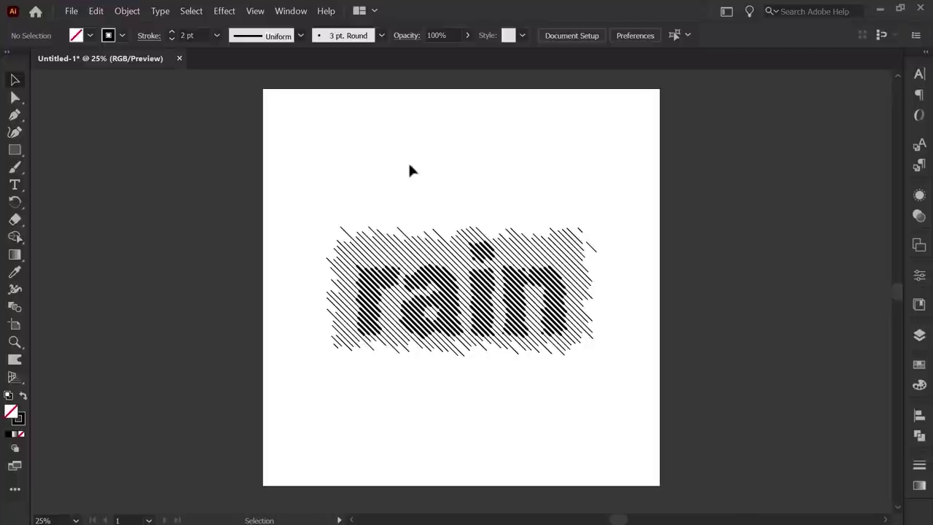
drag(313, 188, 614, 376)
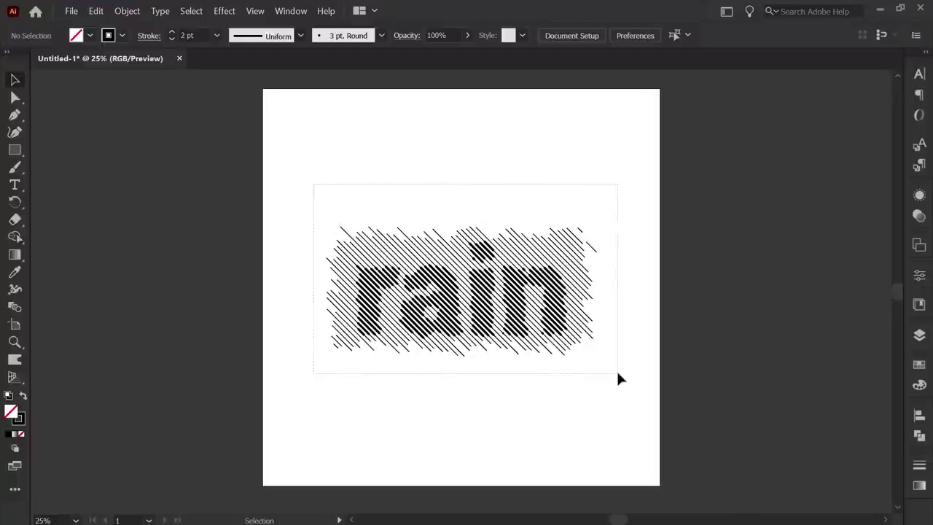
- Alt+Shift-drag a copy of the rain group straight below the original, zooming to 50%
mouse_move(518, 309)
mouse_down()
mouse_move(515, 209)
mouse_move(515, 363)
mouse_up()
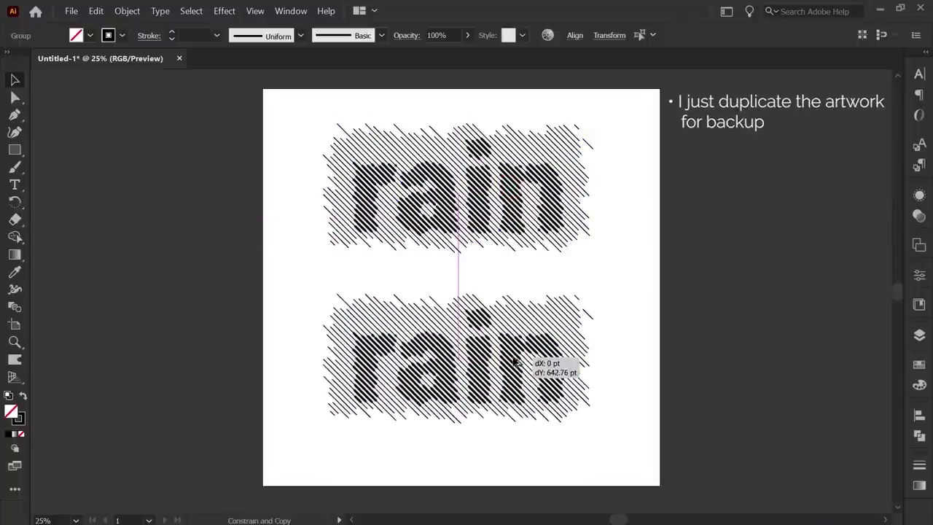
key(ctrl+plus)
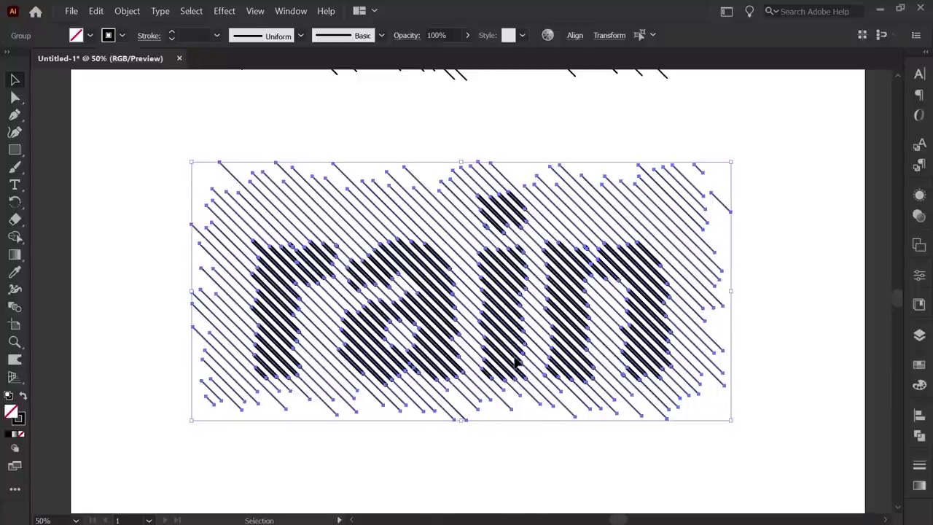
click(758, 345)
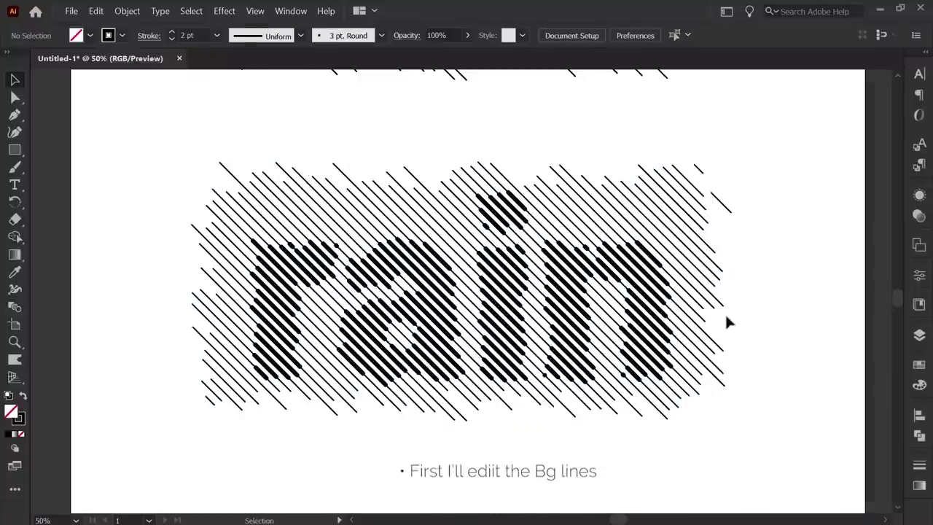
- Ungroup the rain copy's lines into separate paths
click(707, 301)
right_click(706, 299)
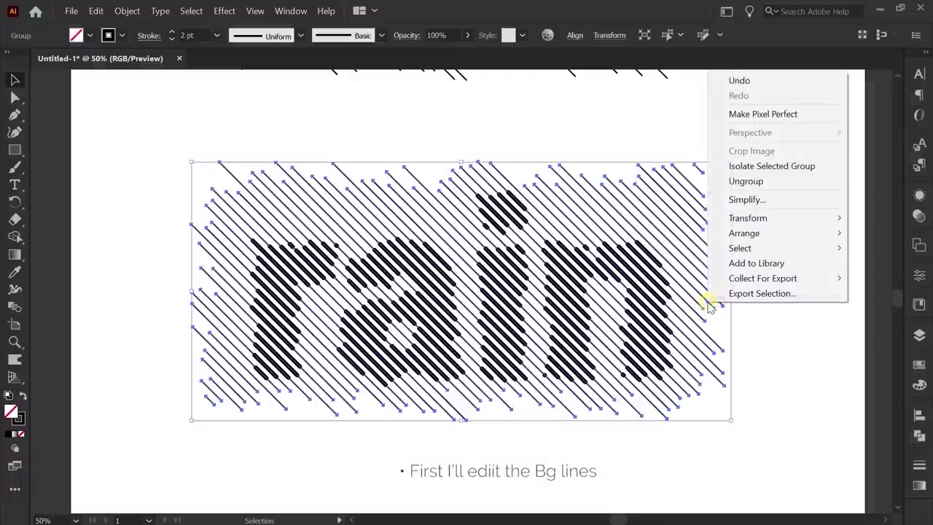
click(746, 182)
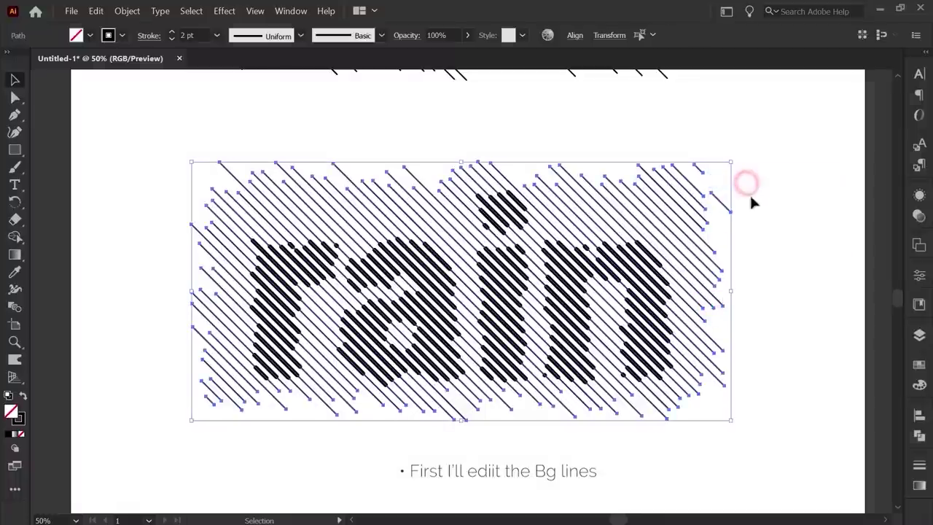
click(770, 252)
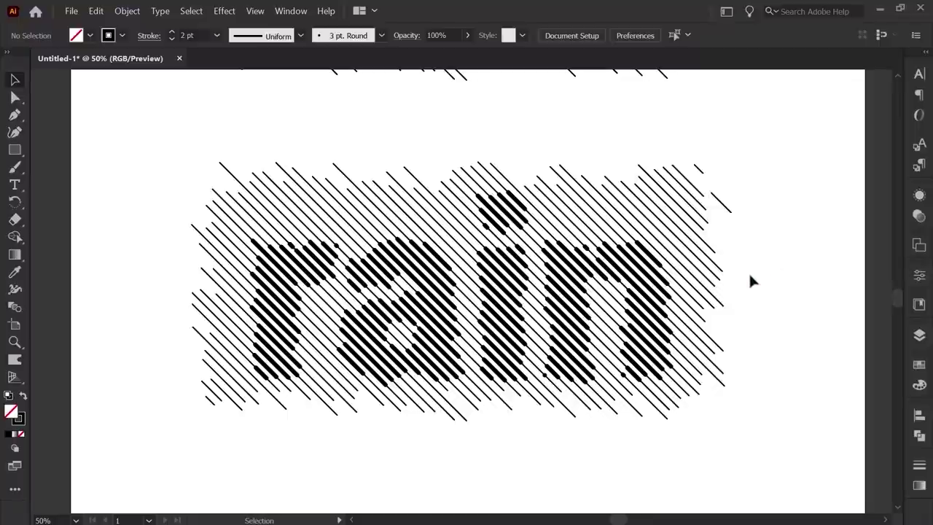
- Make a few top-right hatch lines dashed with 2/12/16 pt dash and gap values
drag(724, 300, 739, 319)
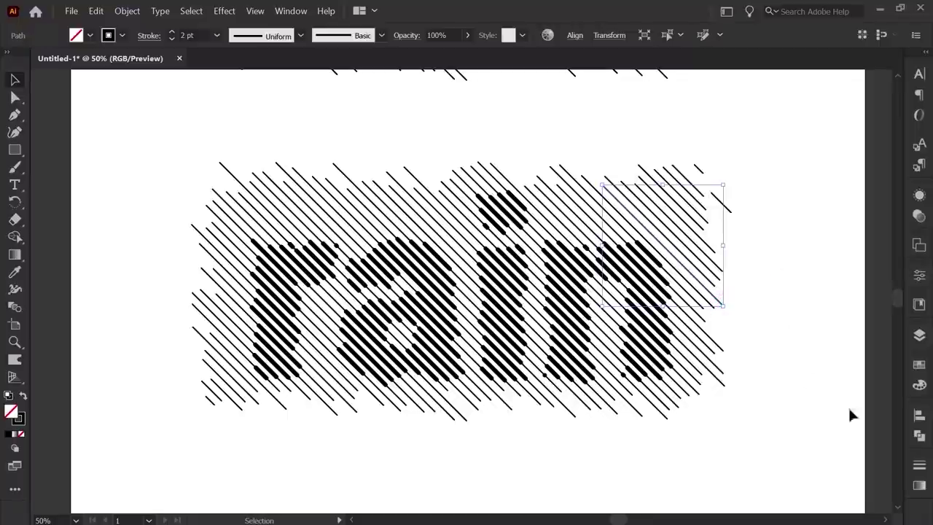
click(917, 467)
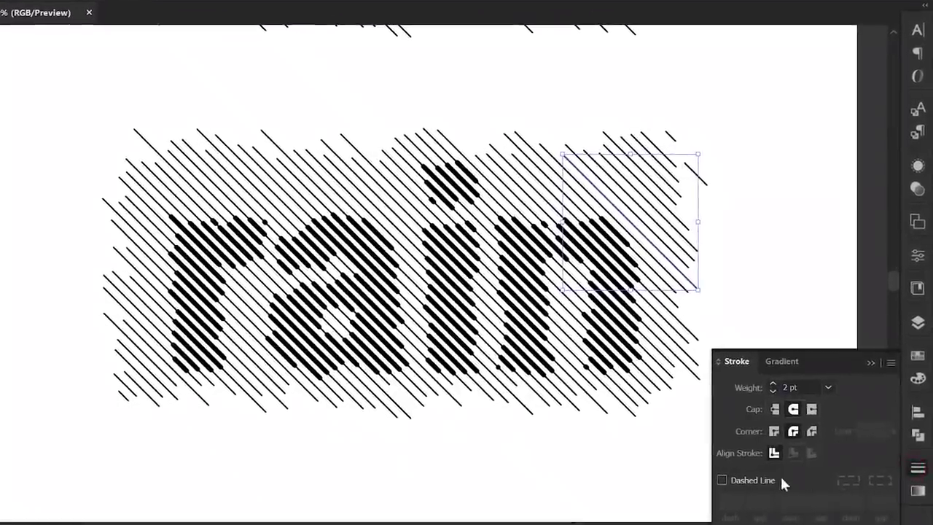
click(759, 477)
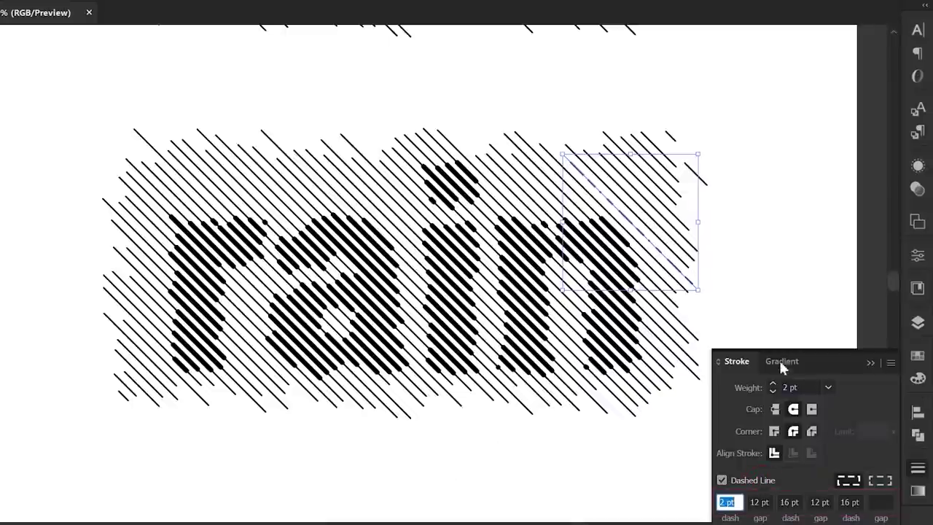
click(793, 293)
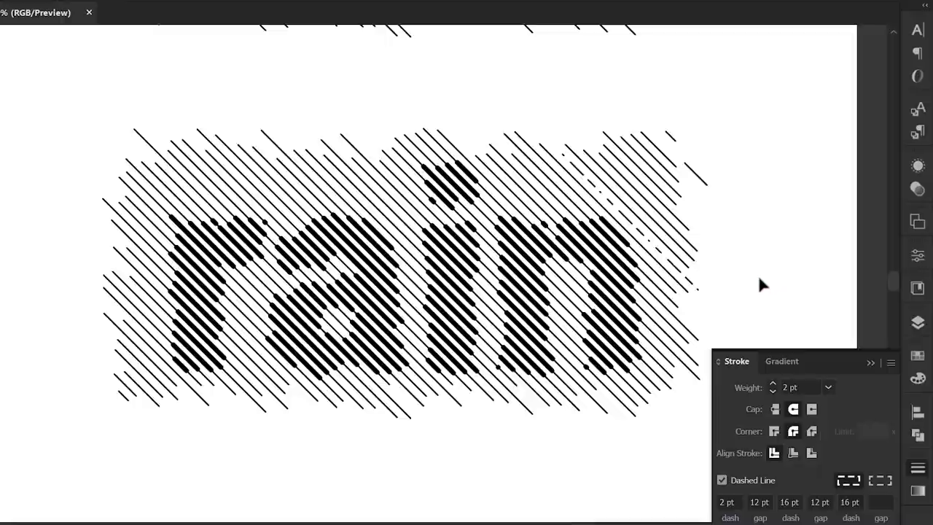
click(648, 241)
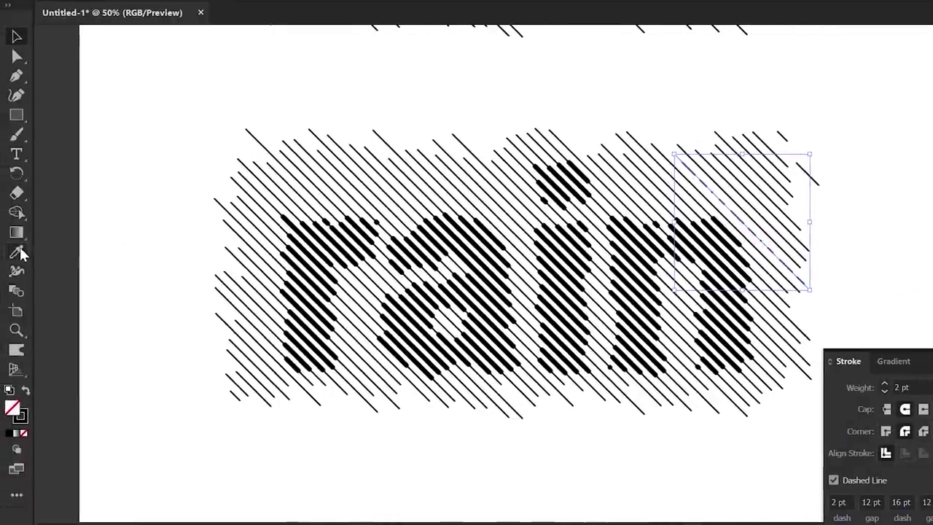
- Use the Eyedropper to copy the dashed stroke onto hatch lines across the top, bottom and right
click(18, 252)
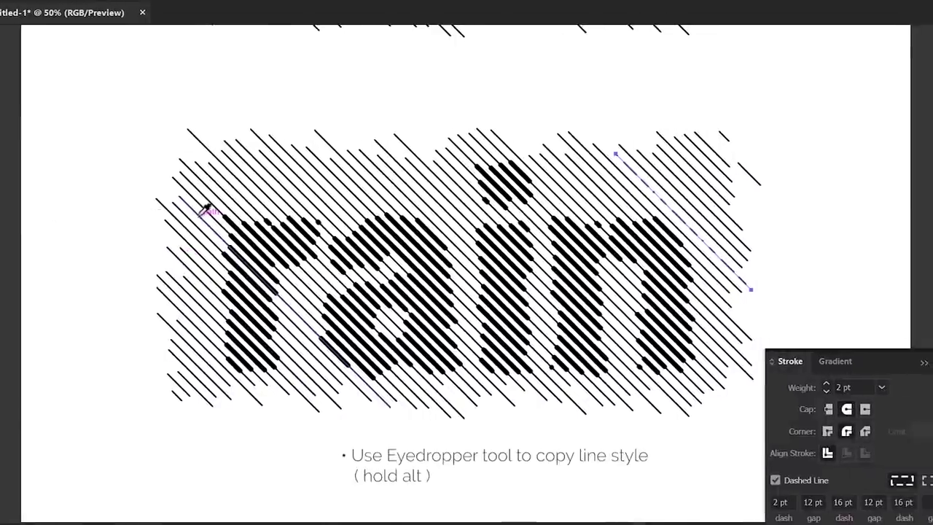
alt+click(202, 212)
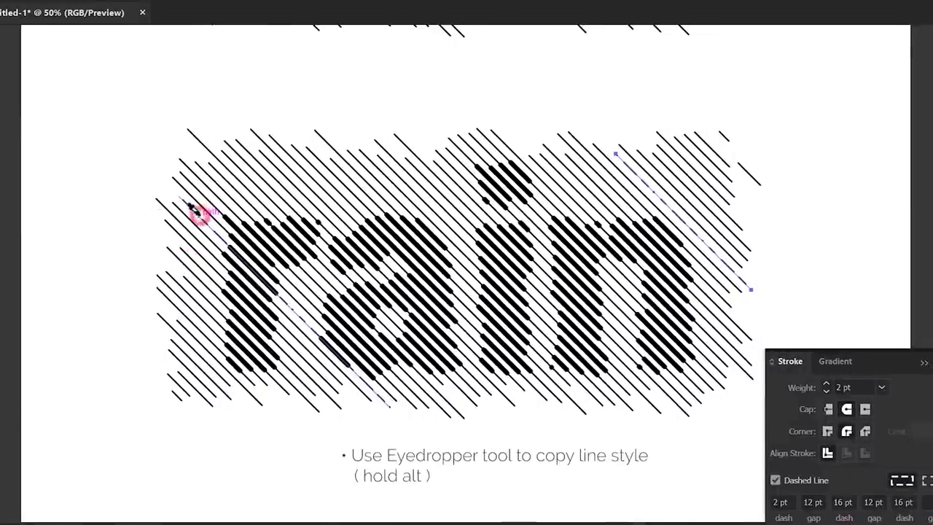
alt+click(239, 172)
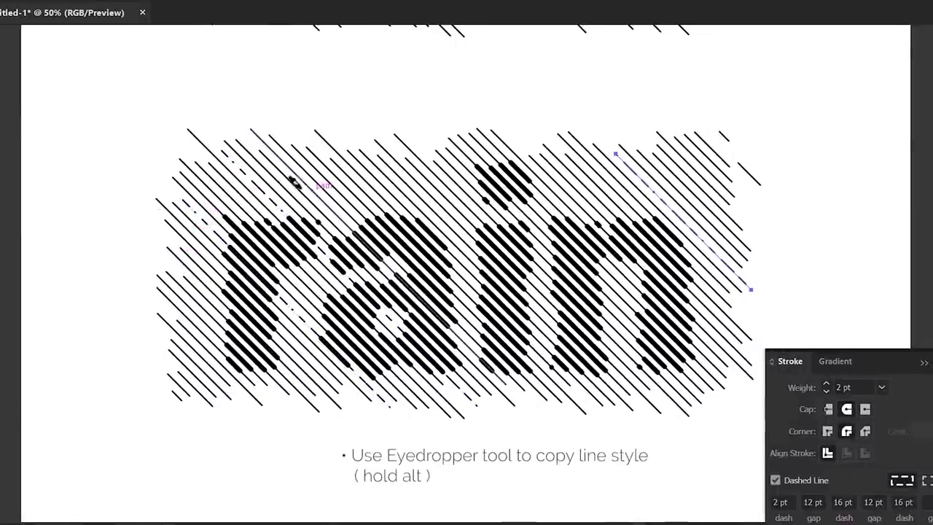
alt+click(210, 347)
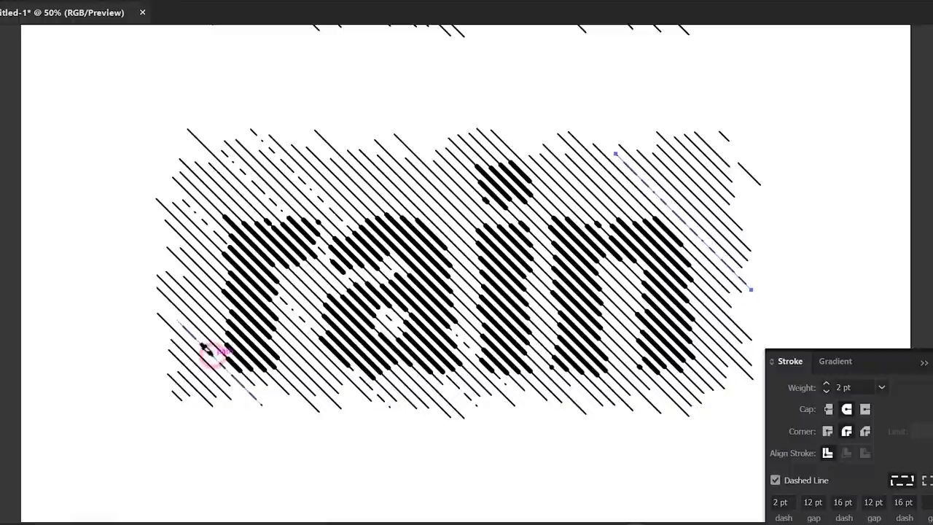
click(385, 198)
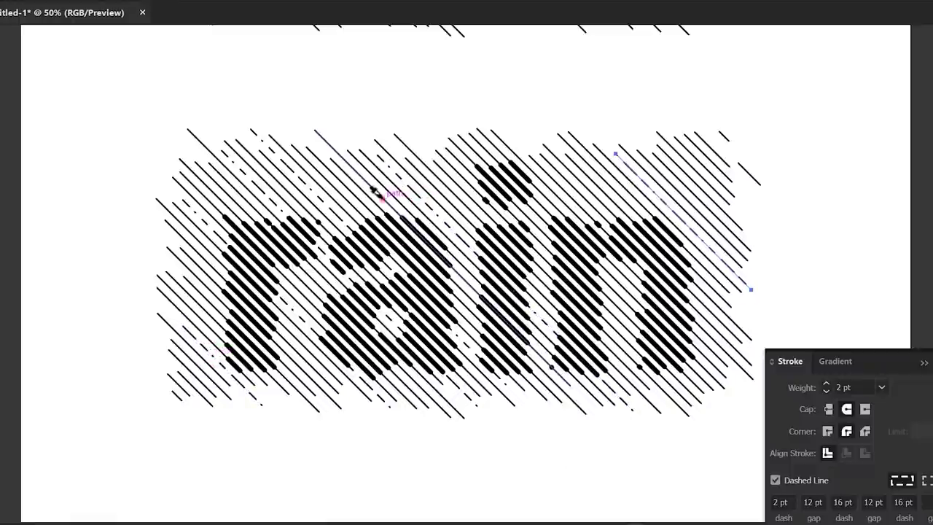
click(427, 381)
click(720, 150)
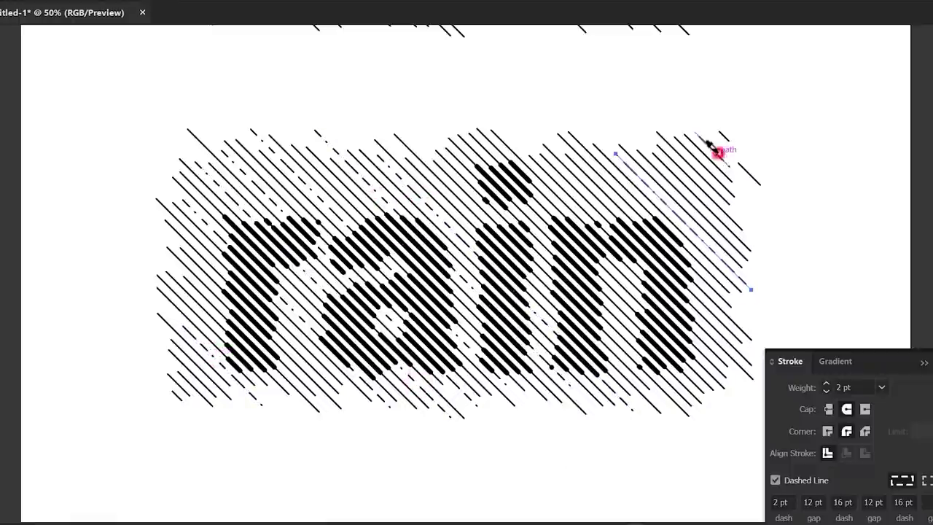
click(719, 354)
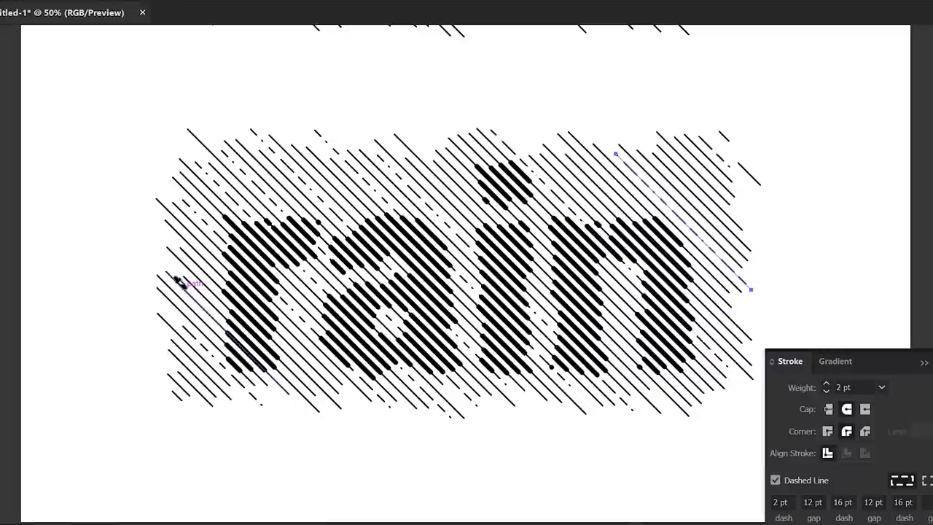
click(729, 219)
click(816, 239)
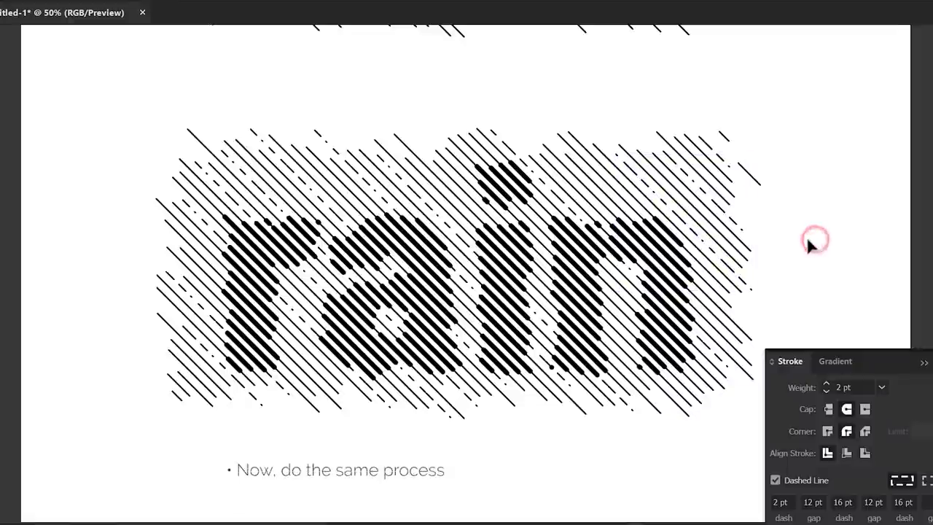
- Ungroup the letter lines and give one line in the 'n' a 2 pt dashed stroke
click(541, 267)
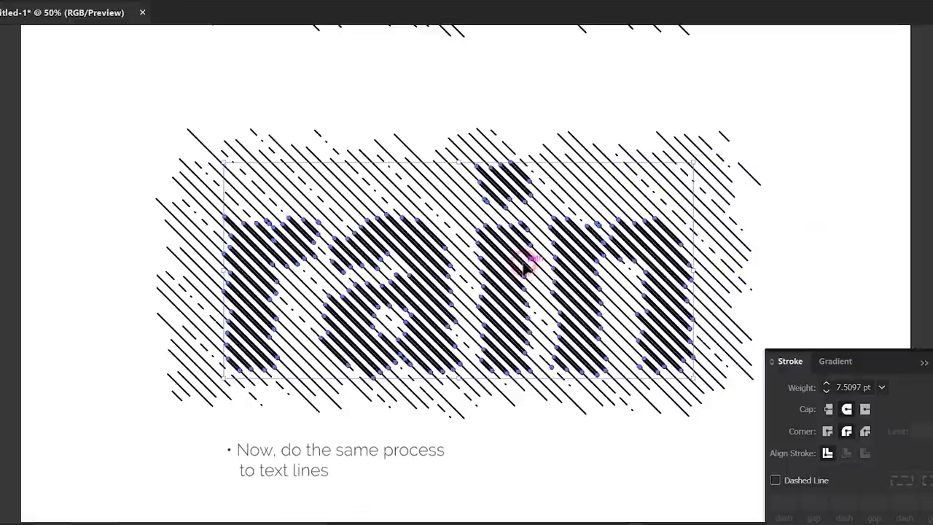
right_click(527, 266)
click(566, 386)
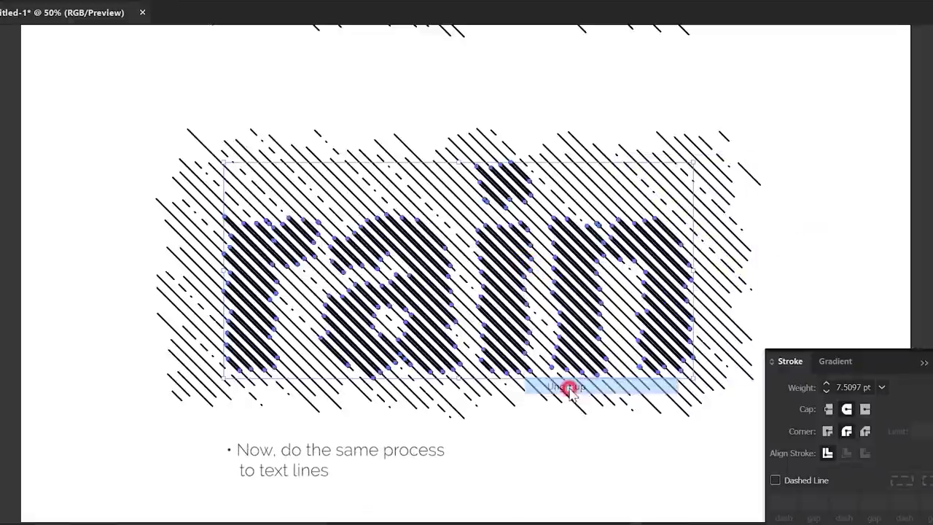
click(765, 277)
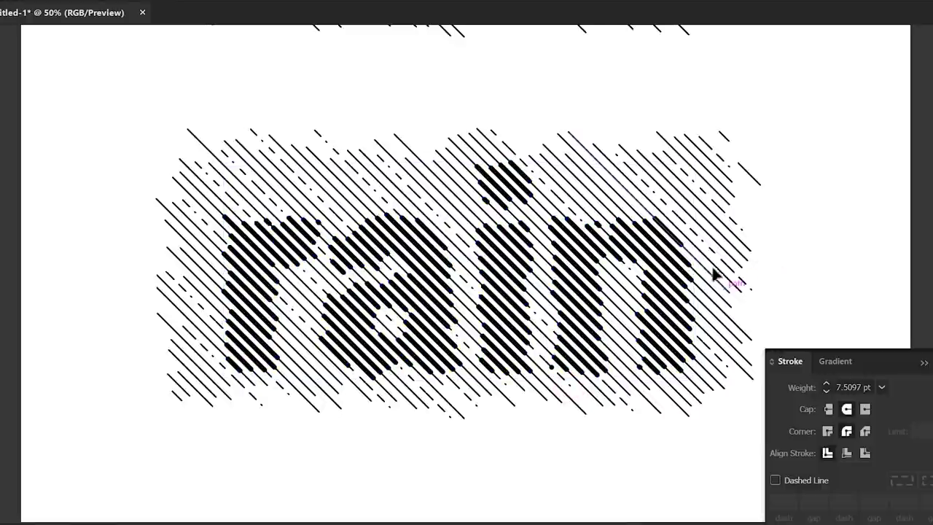
click(676, 264)
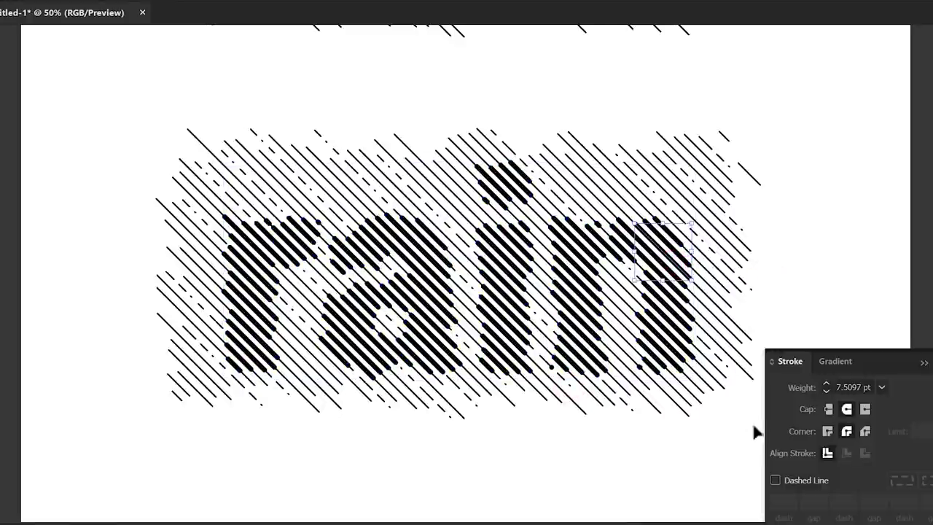
click(777, 480)
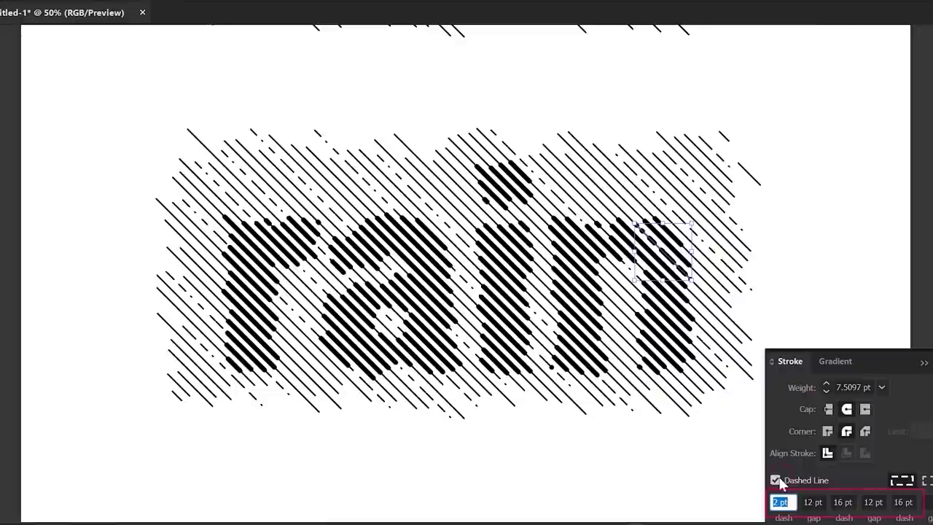
text(2)
key(Return)
click(801, 285)
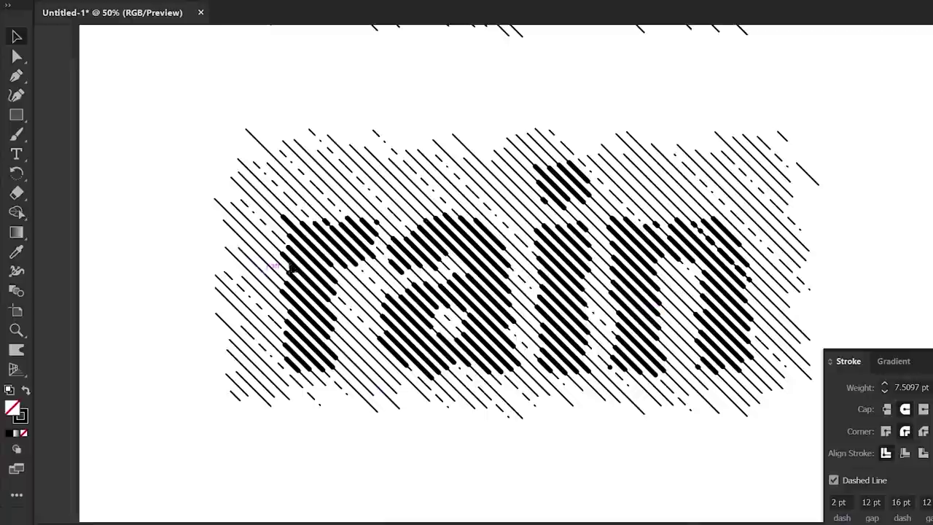
- Copy that dashed stroke onto the other letter lines with the Eyedropper, then view both artworks
click(17, 252)
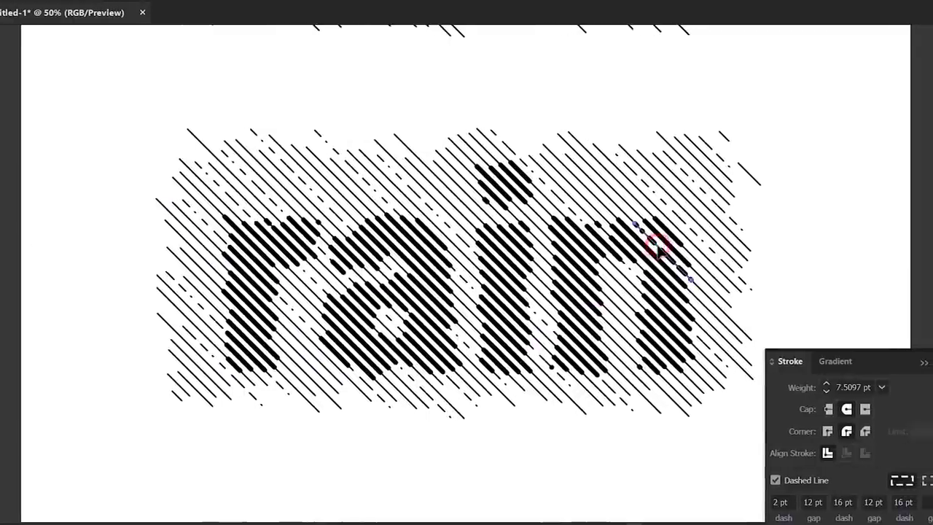
click(624, 241)
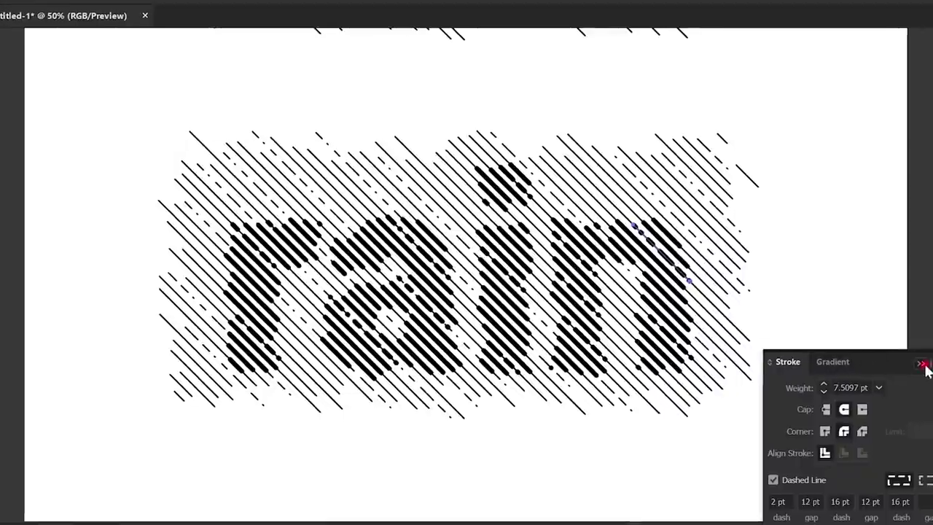
click(924, 364)
key(ctrl+0)
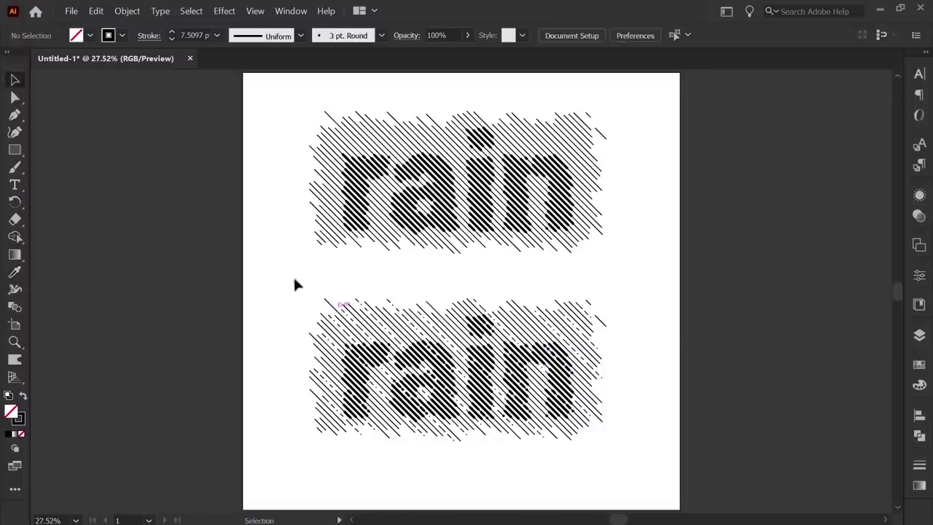
- Select all lines of the lower dashed rain copy and group them into one object
drag(277, 276, 632, 472)
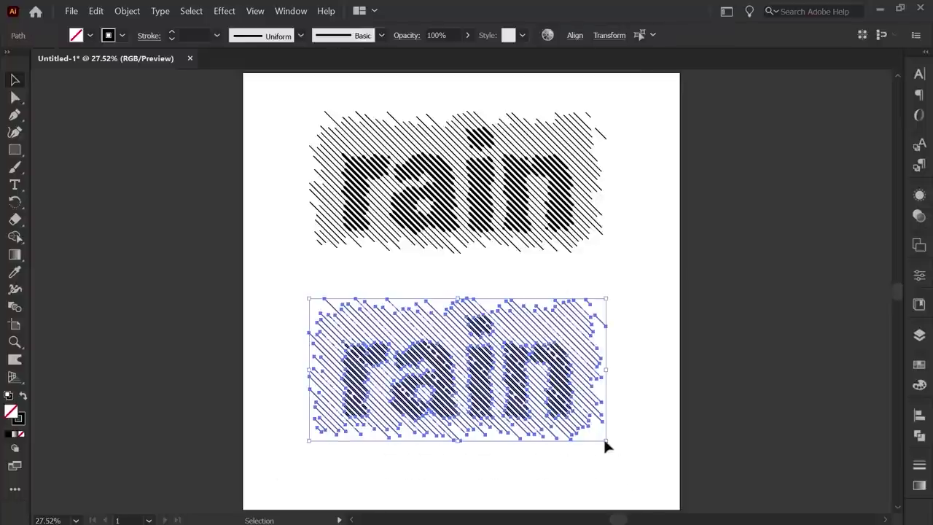
right_click(573, 402)
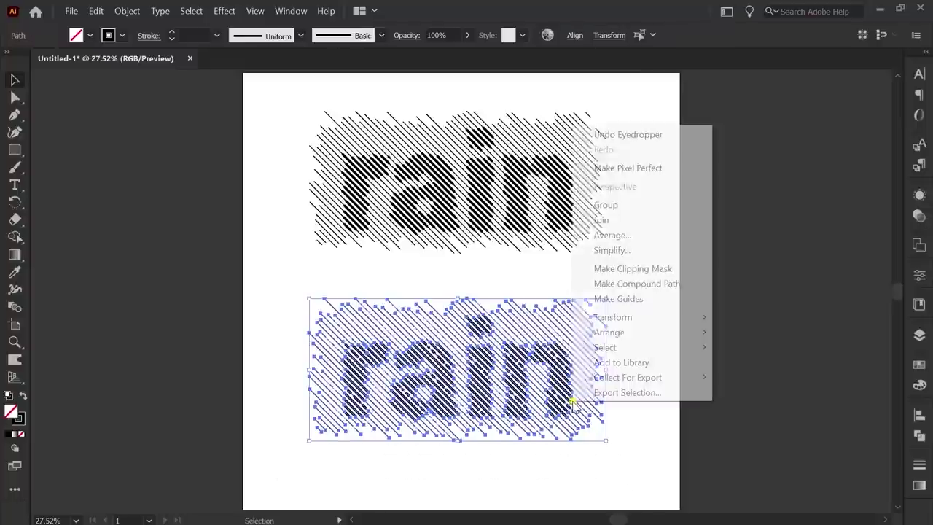
click(634, 206)
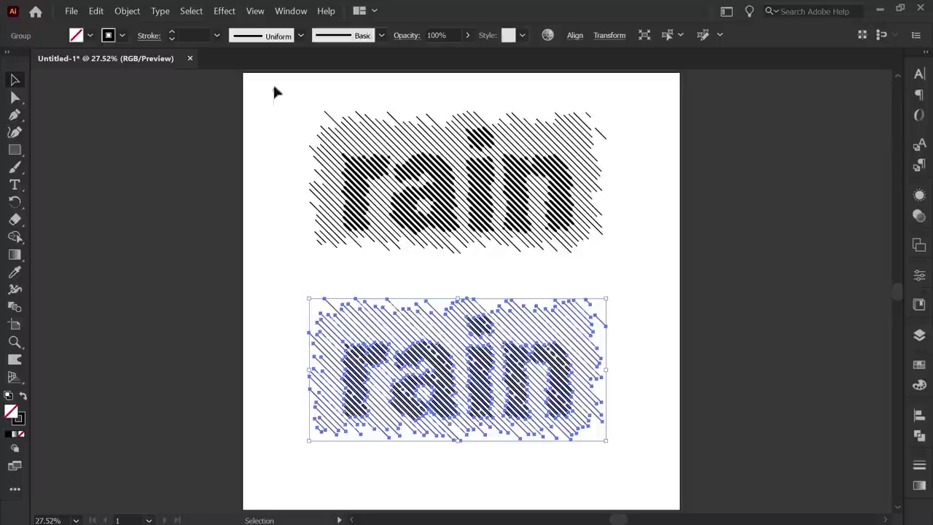
click(123, 35)
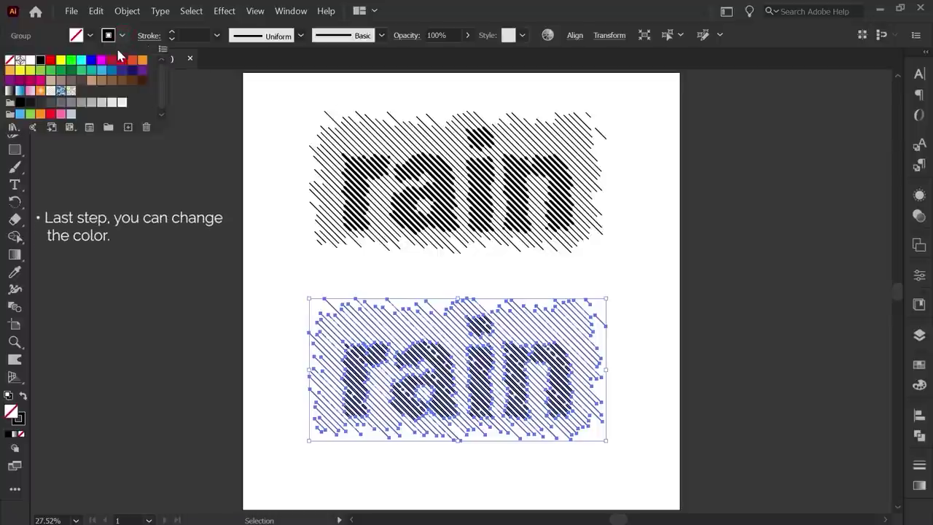
- Give the lower rain copy's strokes the light blue swatch 29ABE2
click(104, 70)
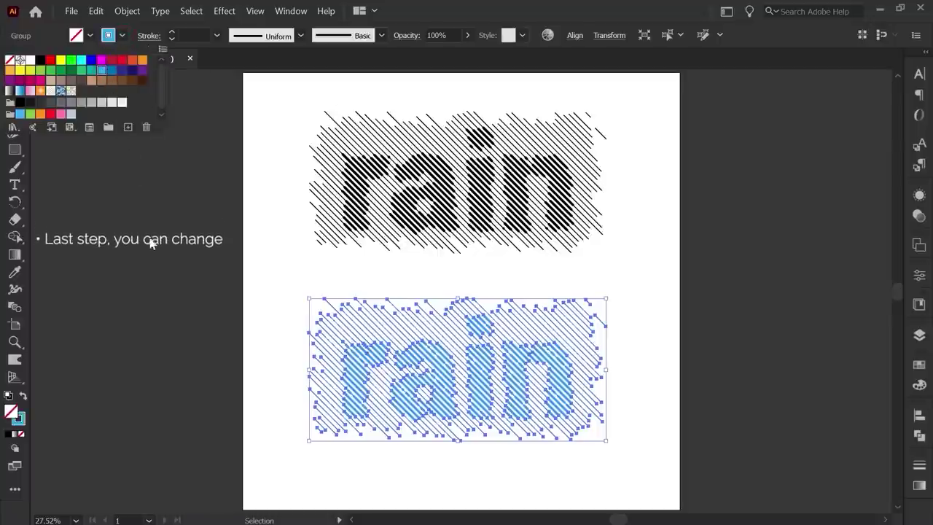
click(168, 315)
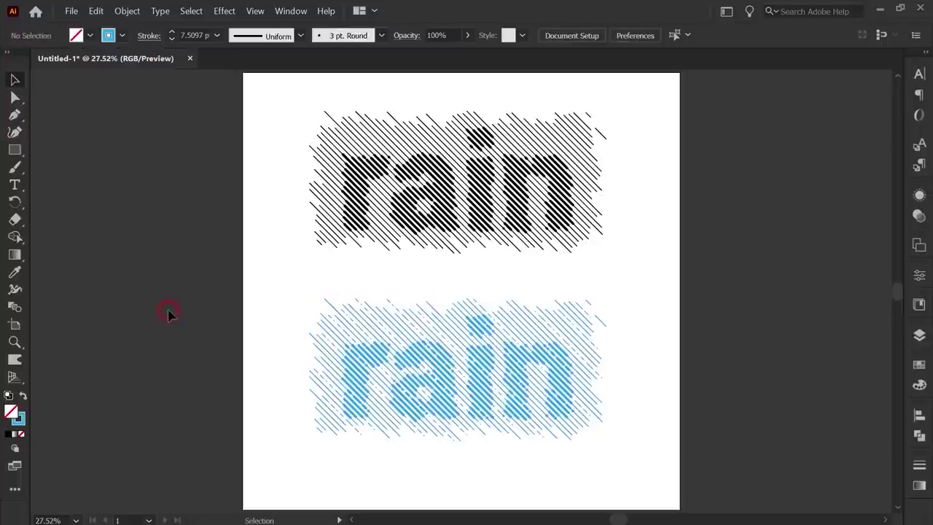
click(22, 423)
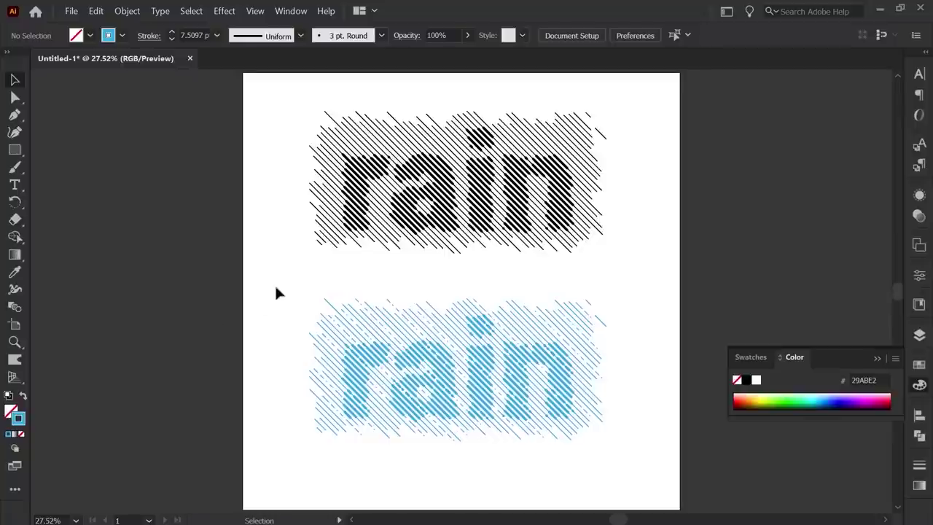
drag(286, 284, 621, 470)
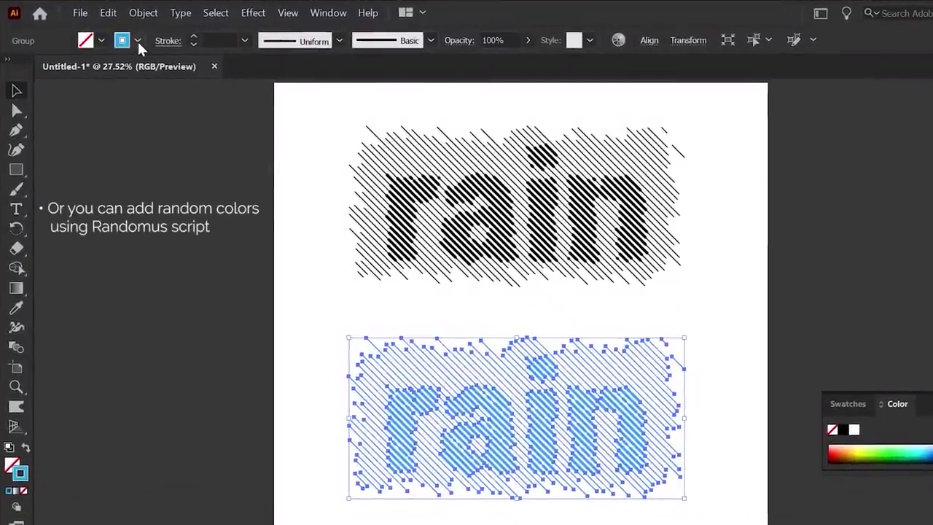
- Run the Randomus script with Stroke Swatches for random blue and purple strokes on the lower rain copy
click(132, 38)
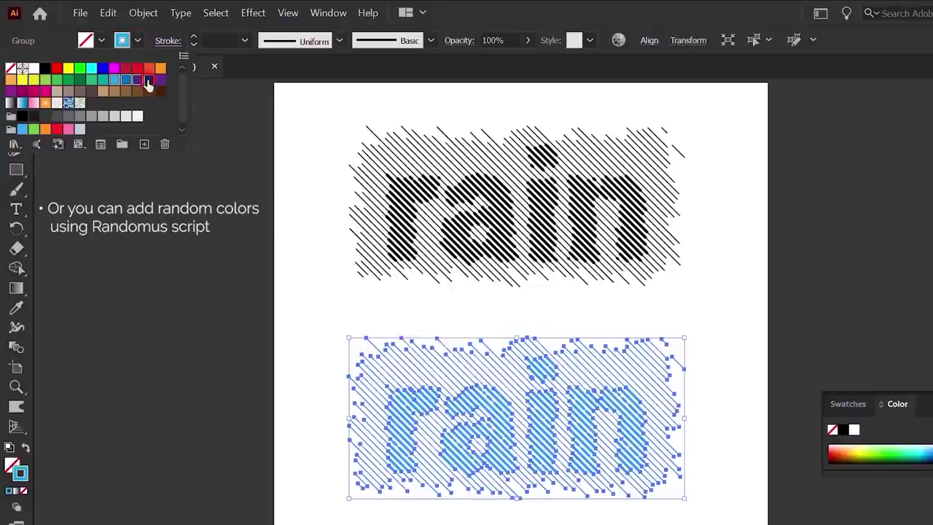
click(82, 15)
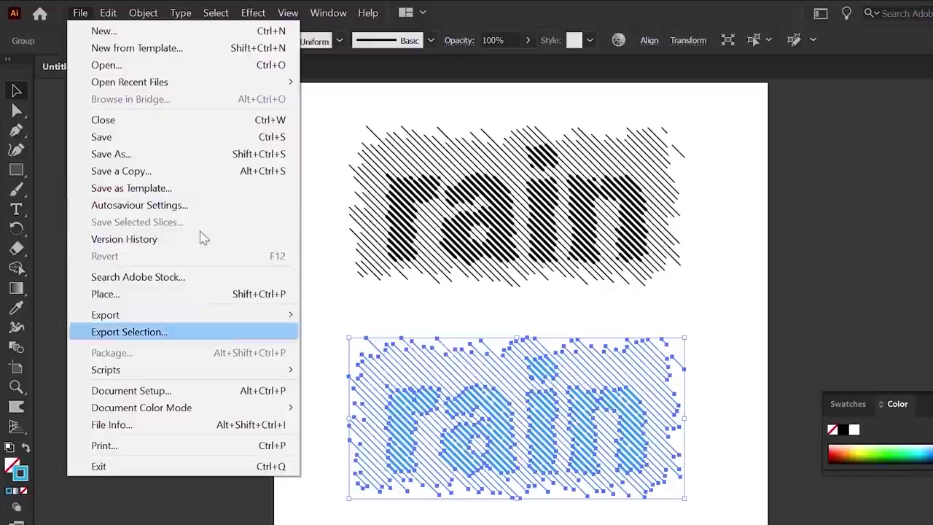
click(277, 371)
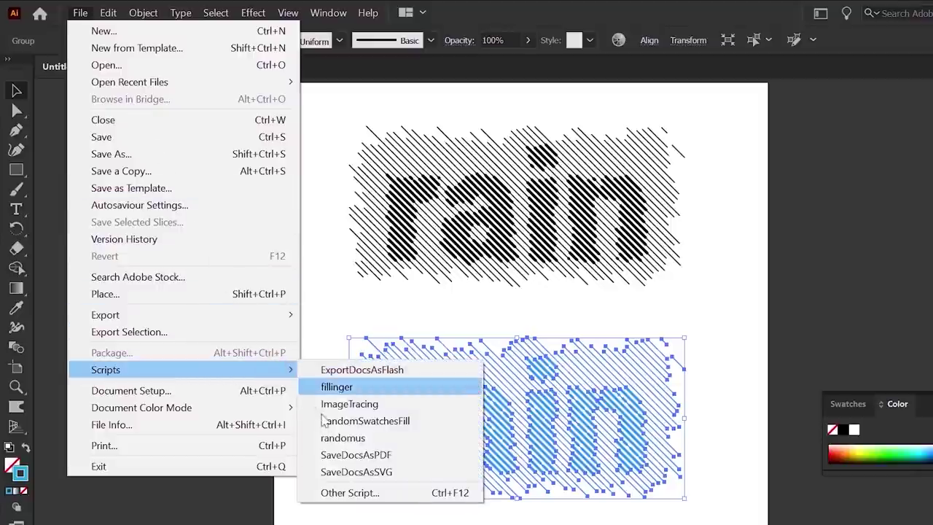
click(342, 437)
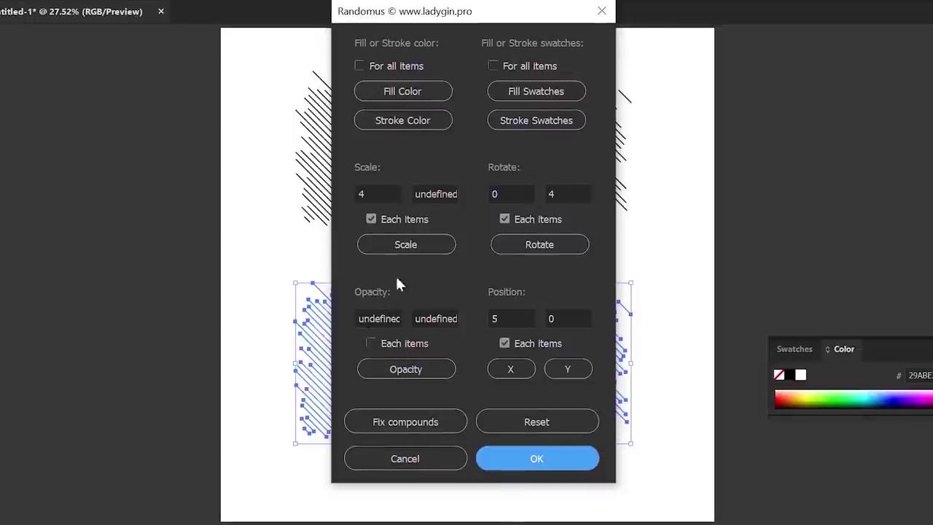
click(548, 122)
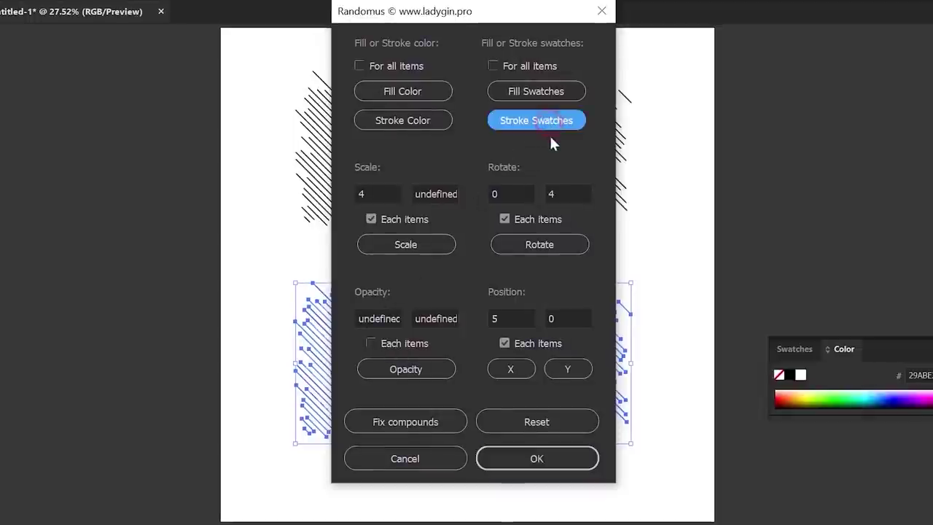
click(580, 460)
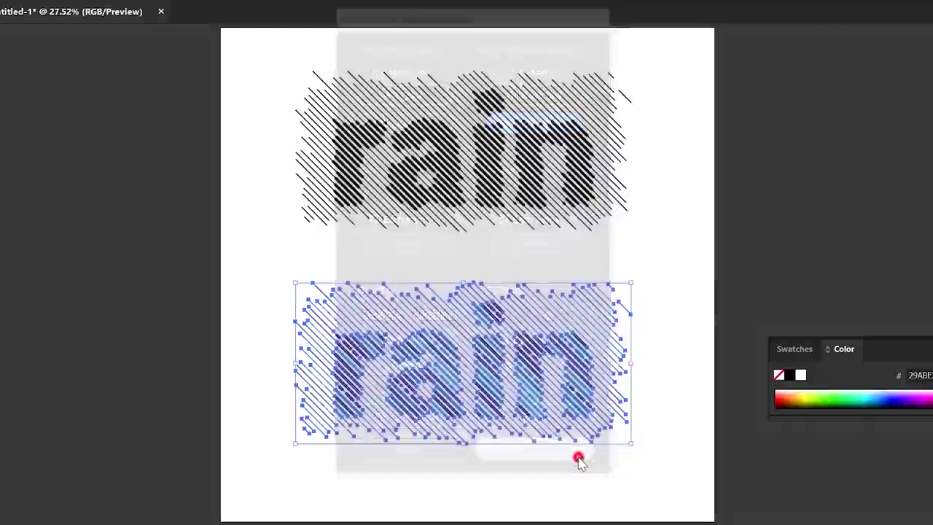
click(686, 445)
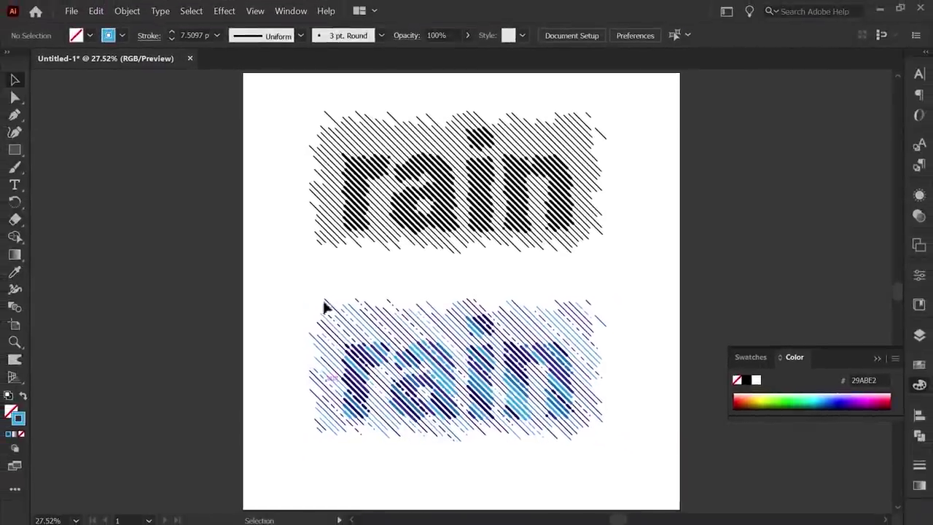
drag(453, 398, 624, 469)
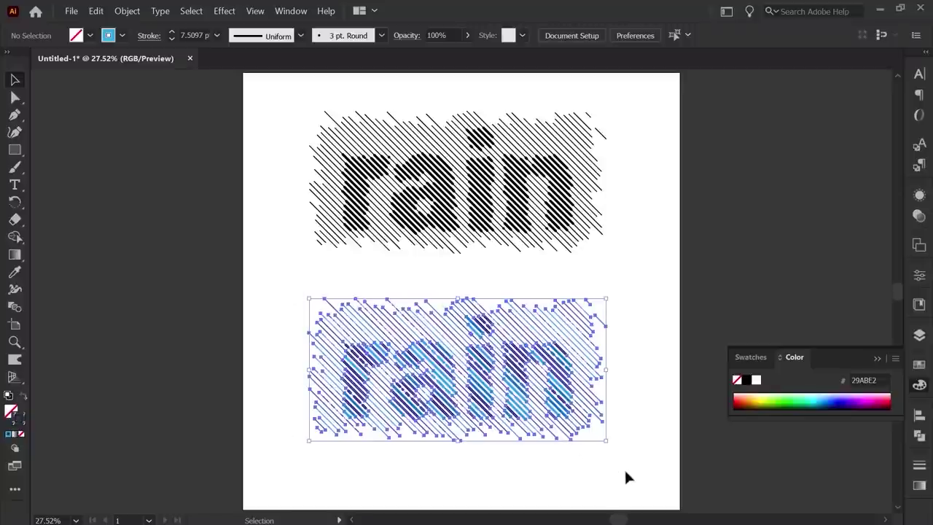
drag(654, 284, 458, 280)
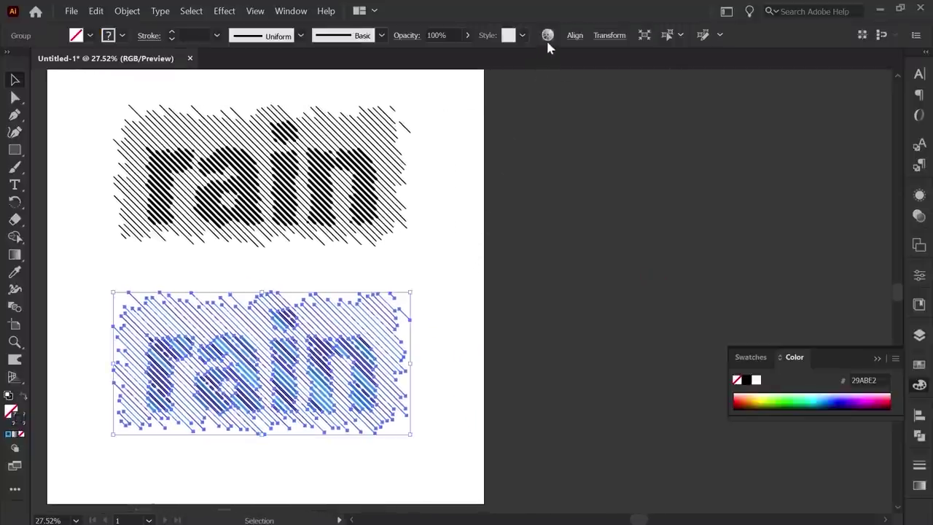
- Raise the brightness slider in Recolor Artwork to brighten the lower copy's blue and purple strokes
click(547, 36)
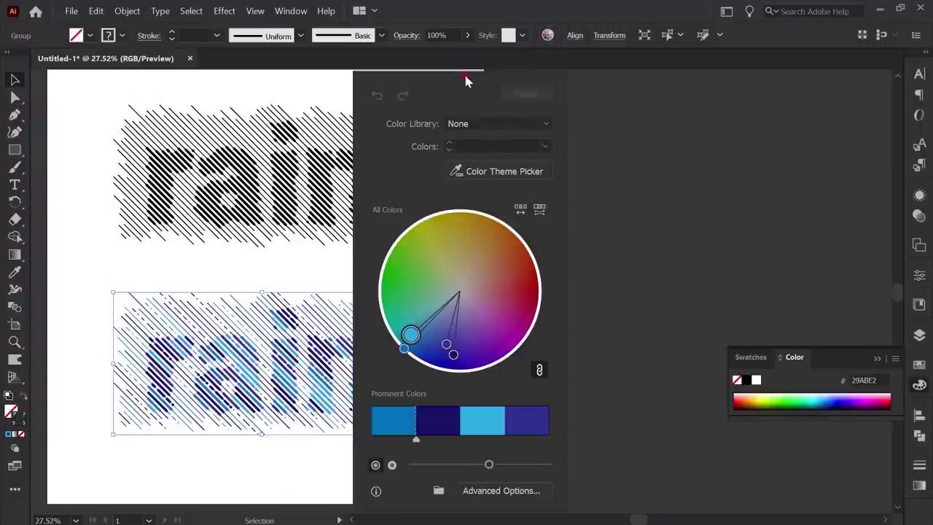
drag(465, 72, 632, 77)
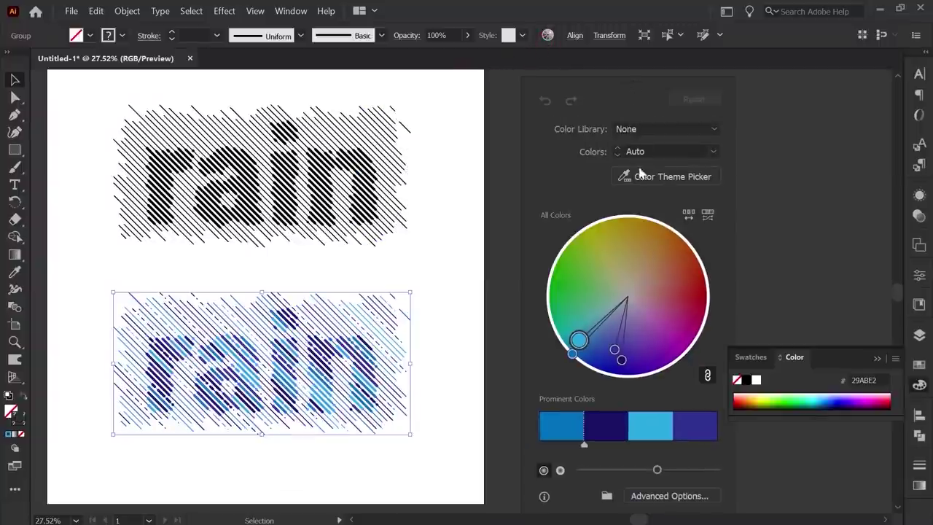
drag(657, 470, 701, 470)
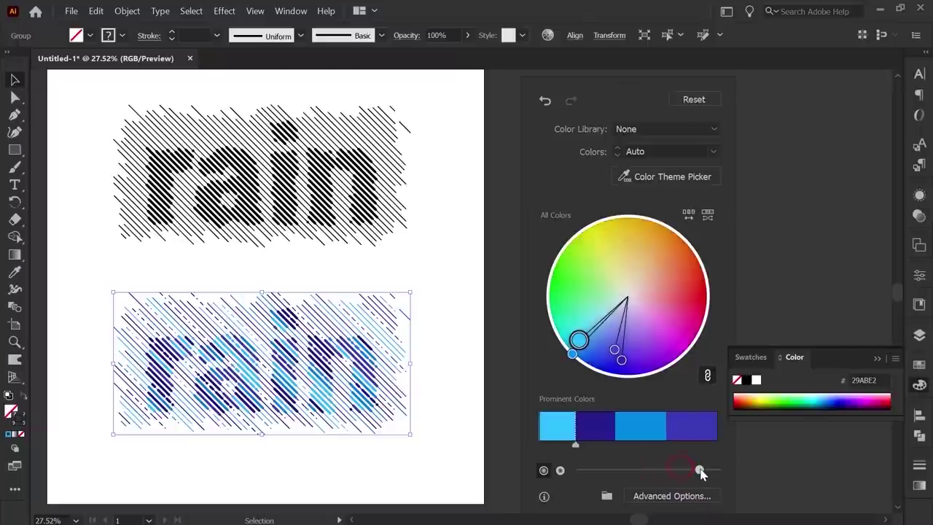
click(761, 307)
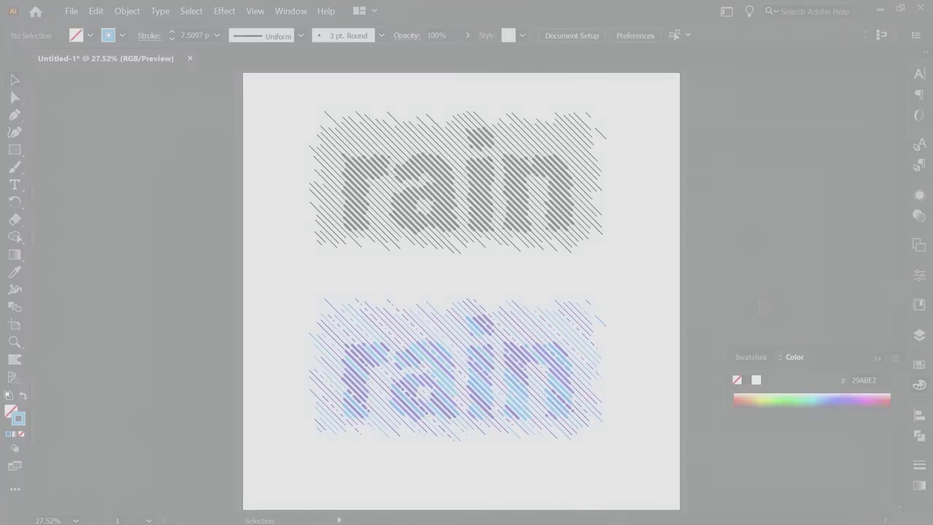